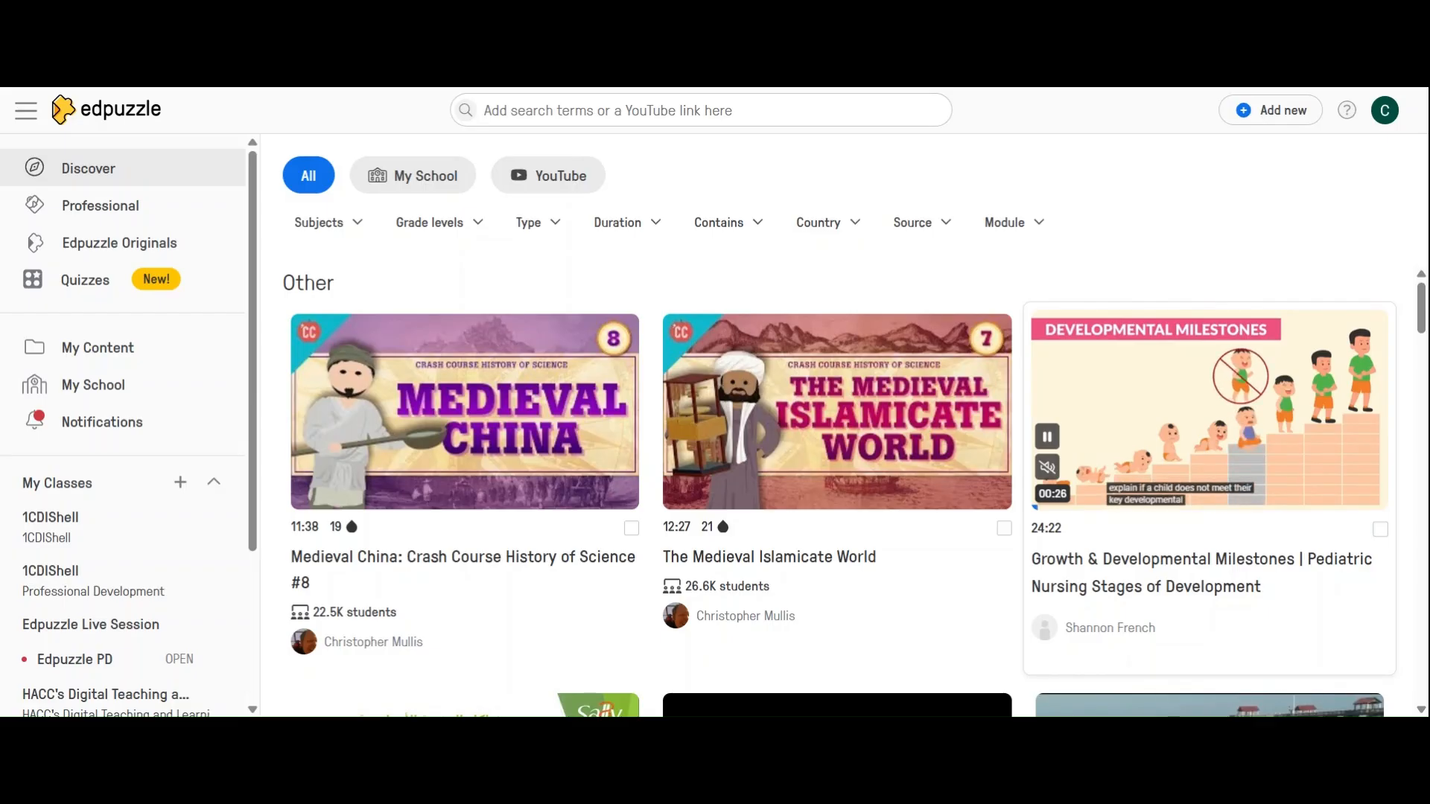
Create a new Slides activity and choose the Google Drive presentation "dual_coding_presentation_Edpuzzle practice" as its source
click(1272, 111)
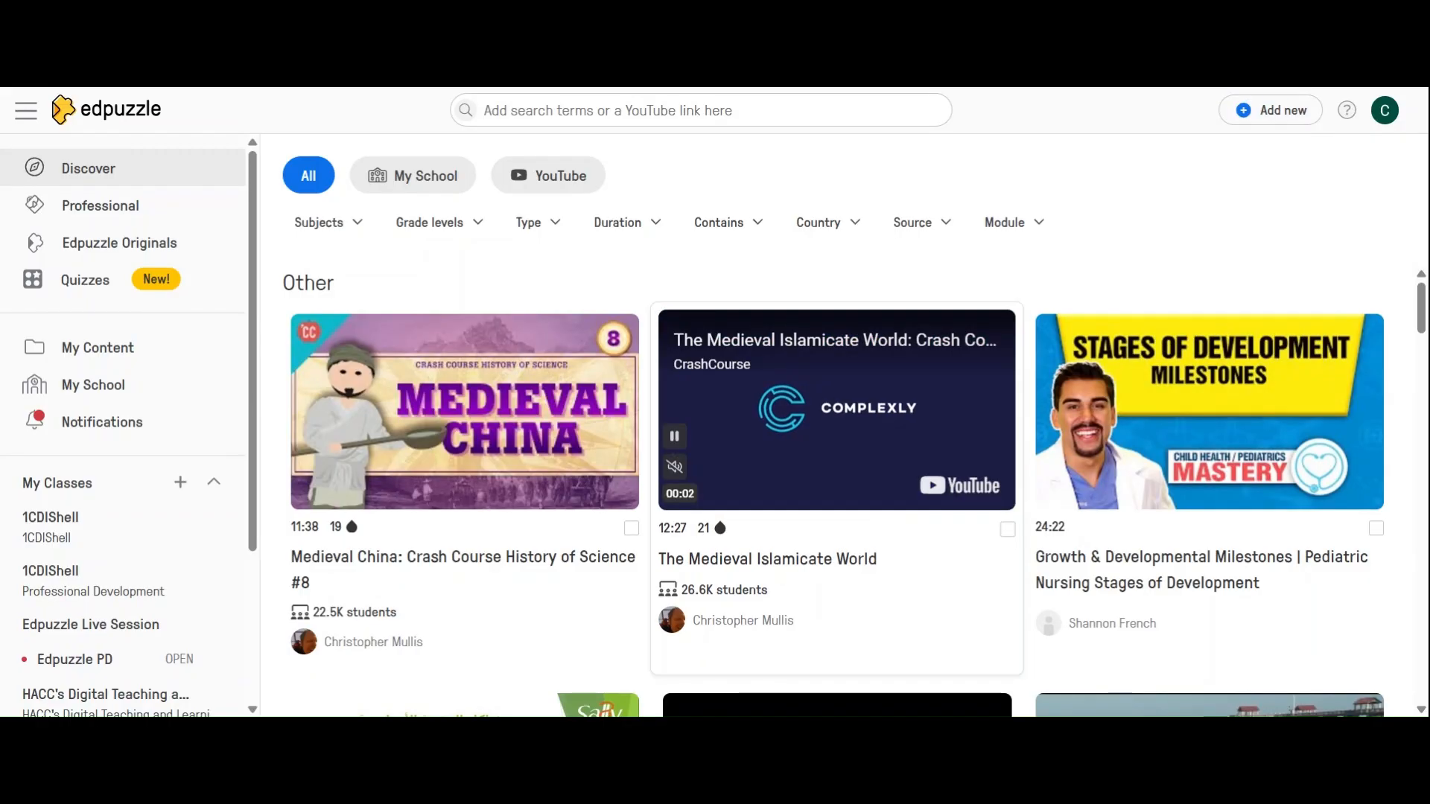
click(1243, 114)
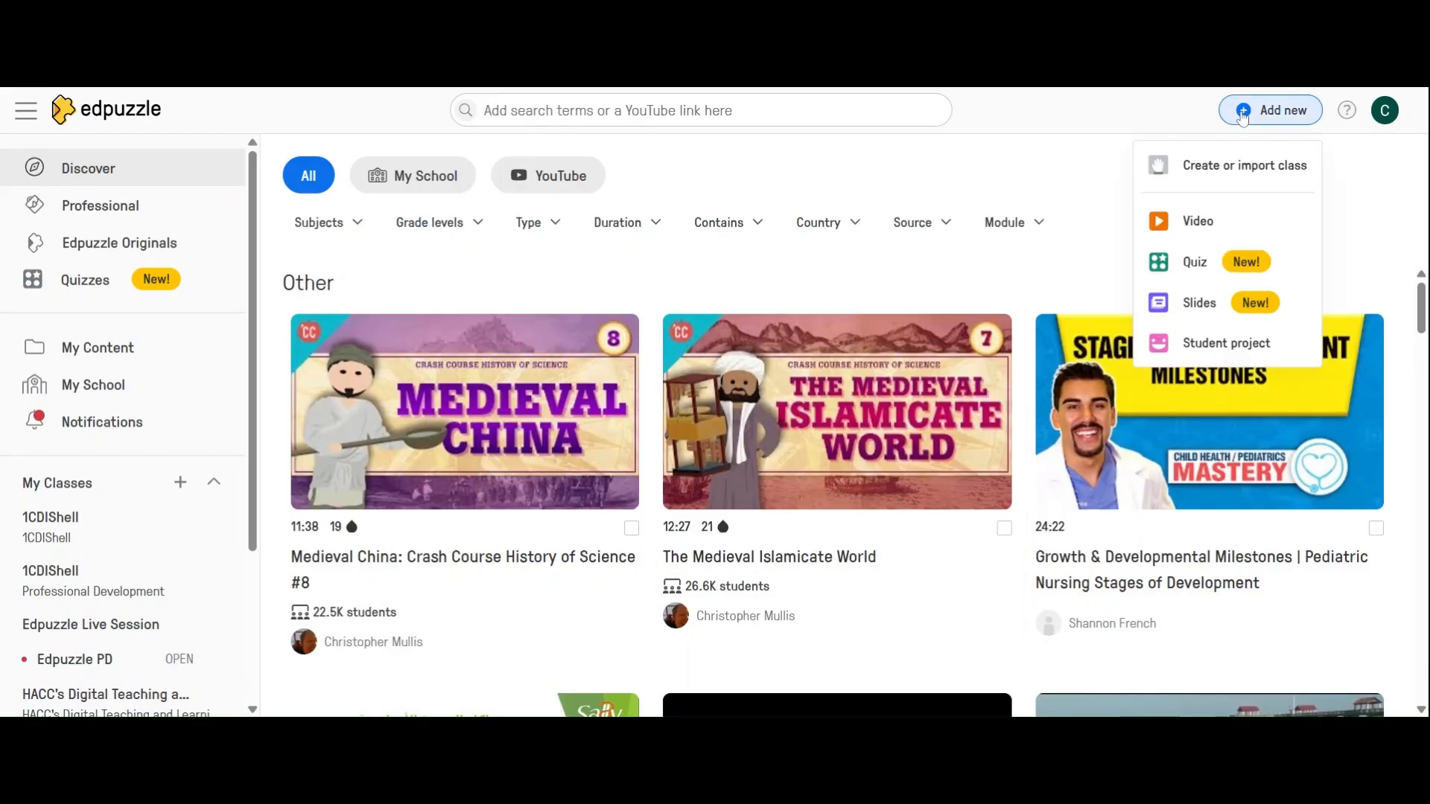
click(1225, 306)
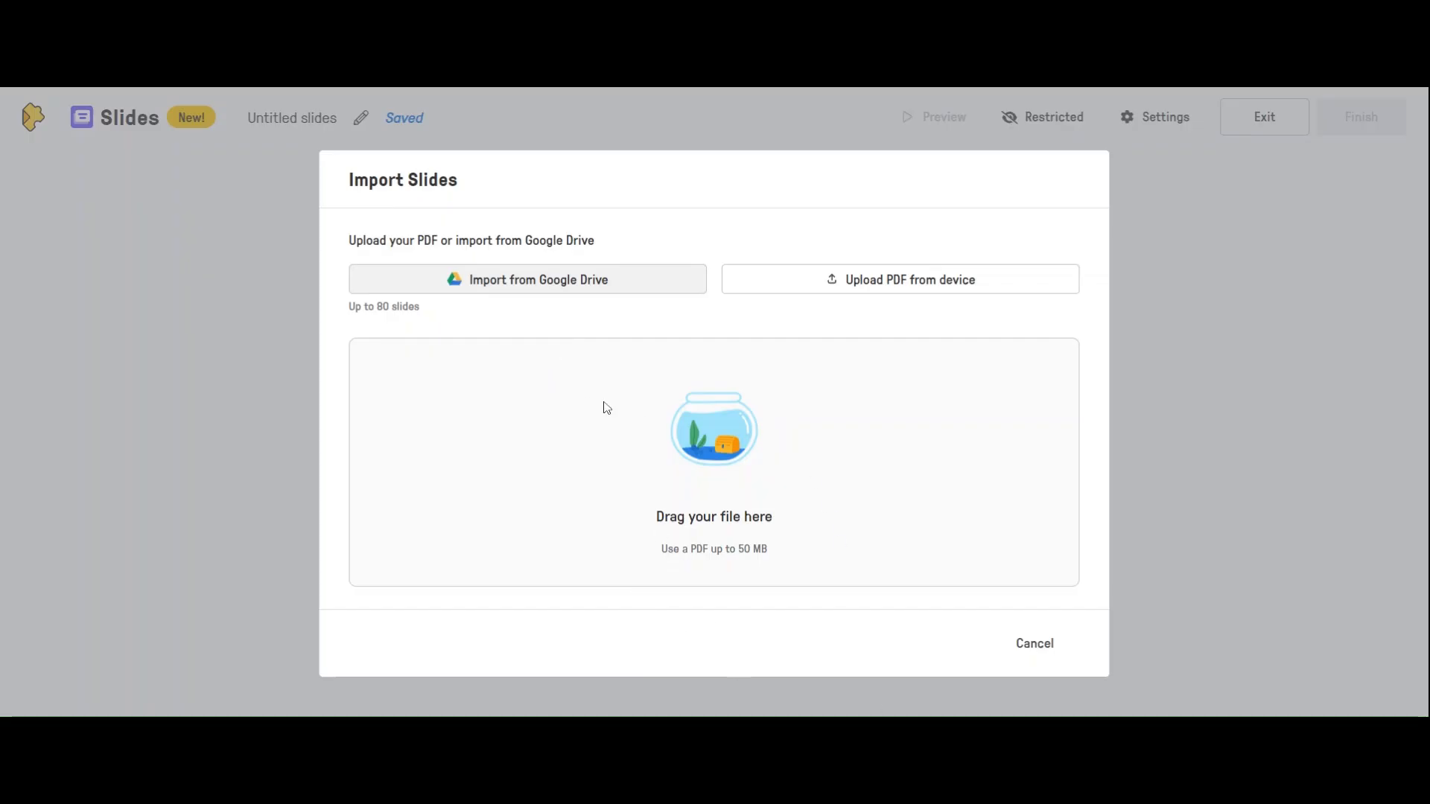
click(577, 286)
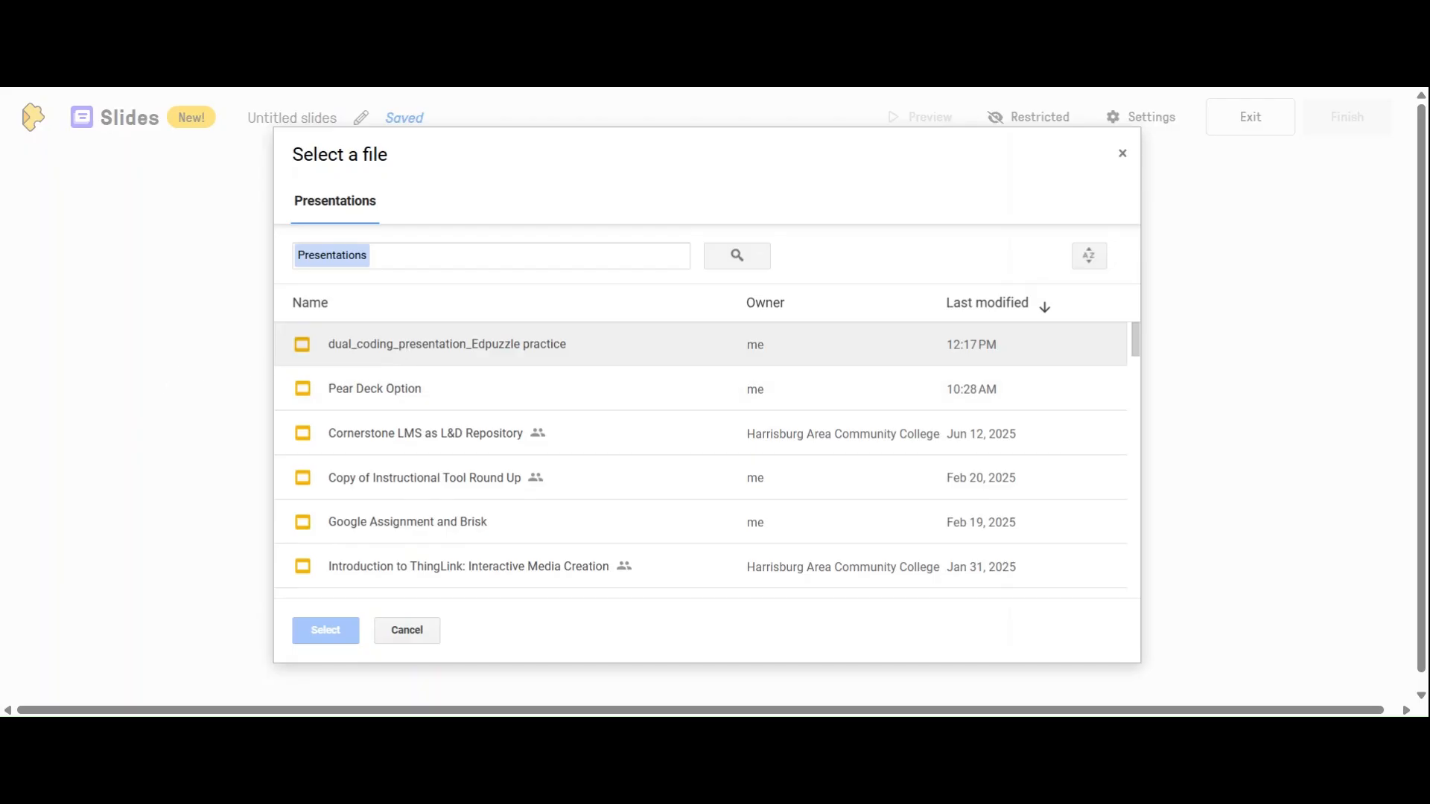
click(404, 348)
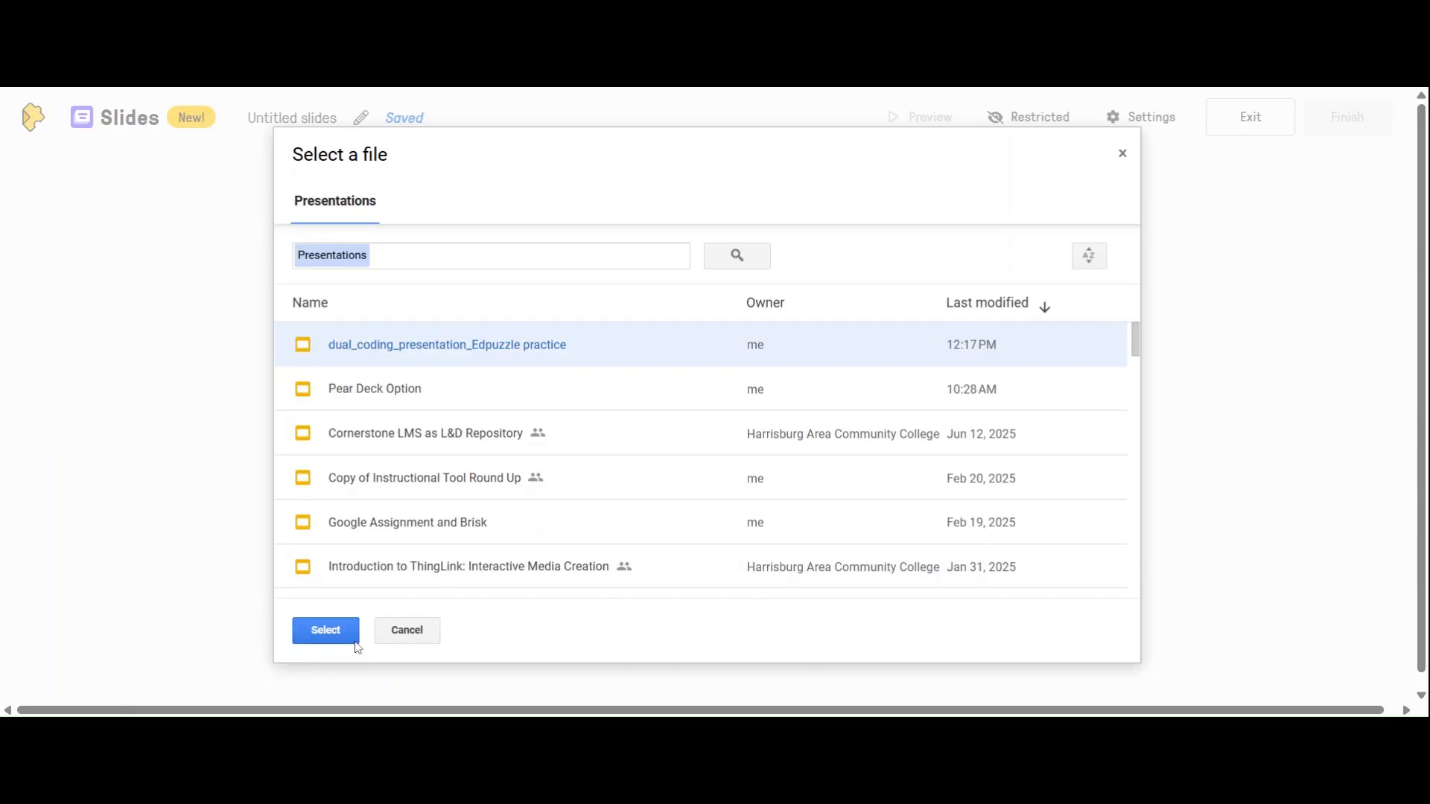
click(333, 631)
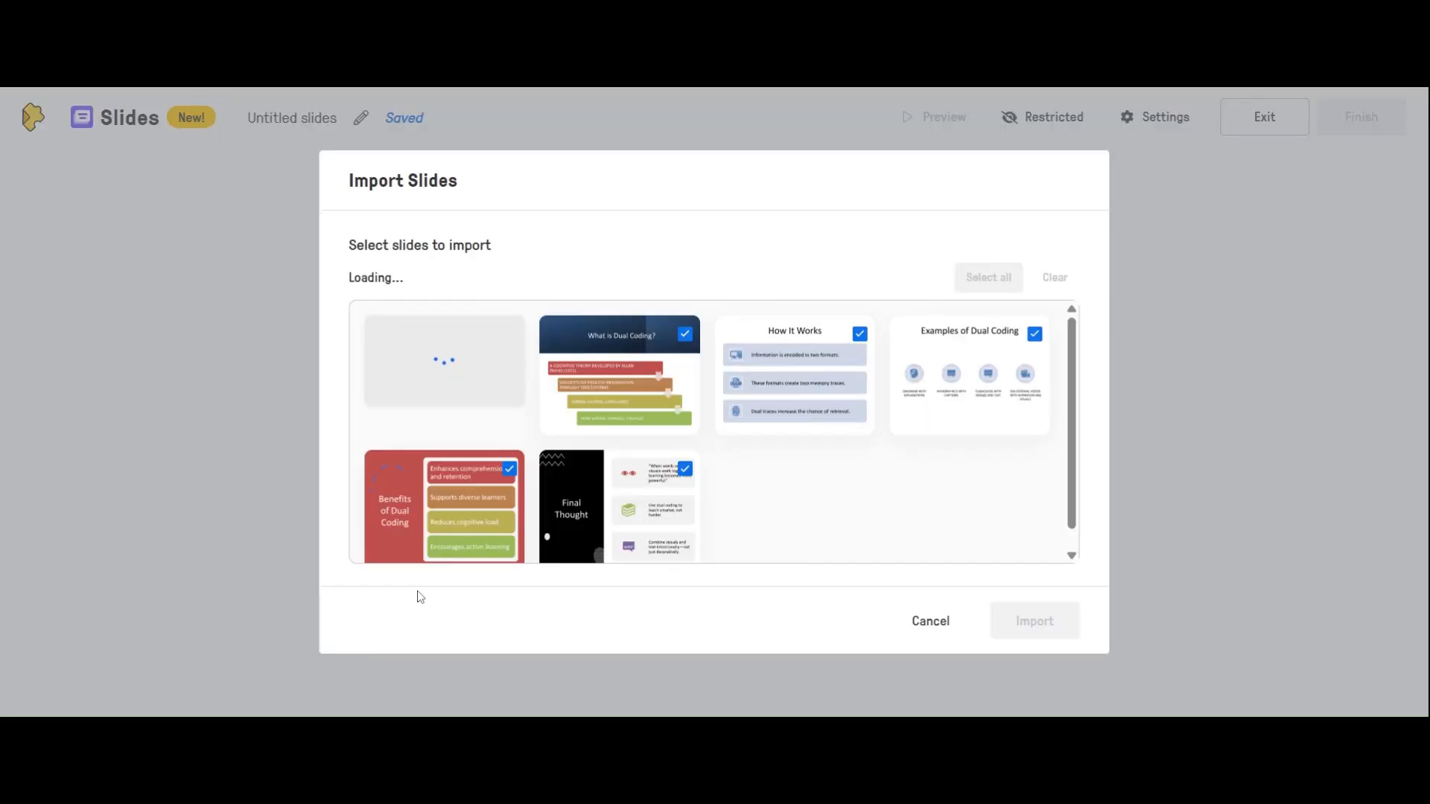
Review the slides of the chosen presentation and import all six of them
scroll(587, 447, down, 1)
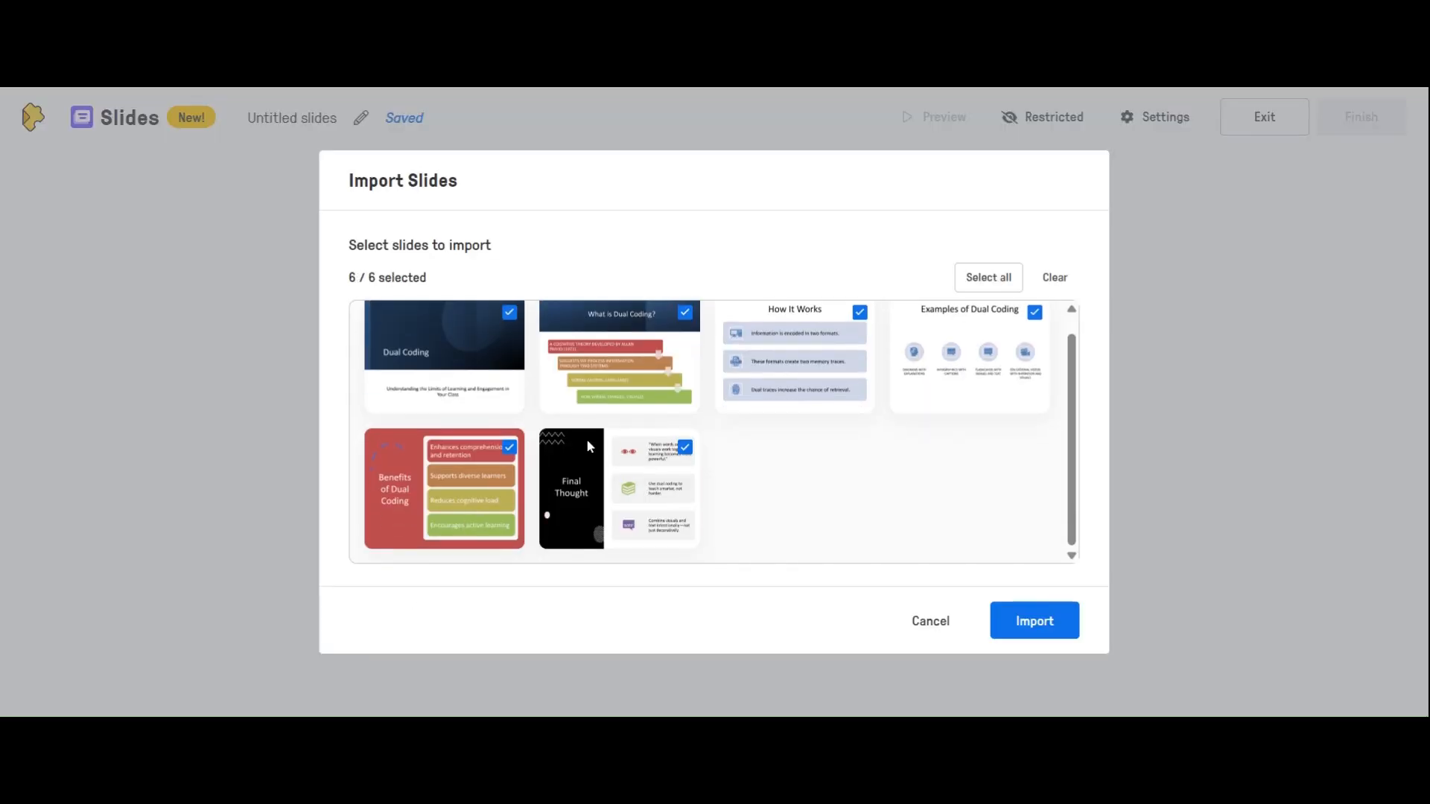
scroll(587, 443, up, 1)
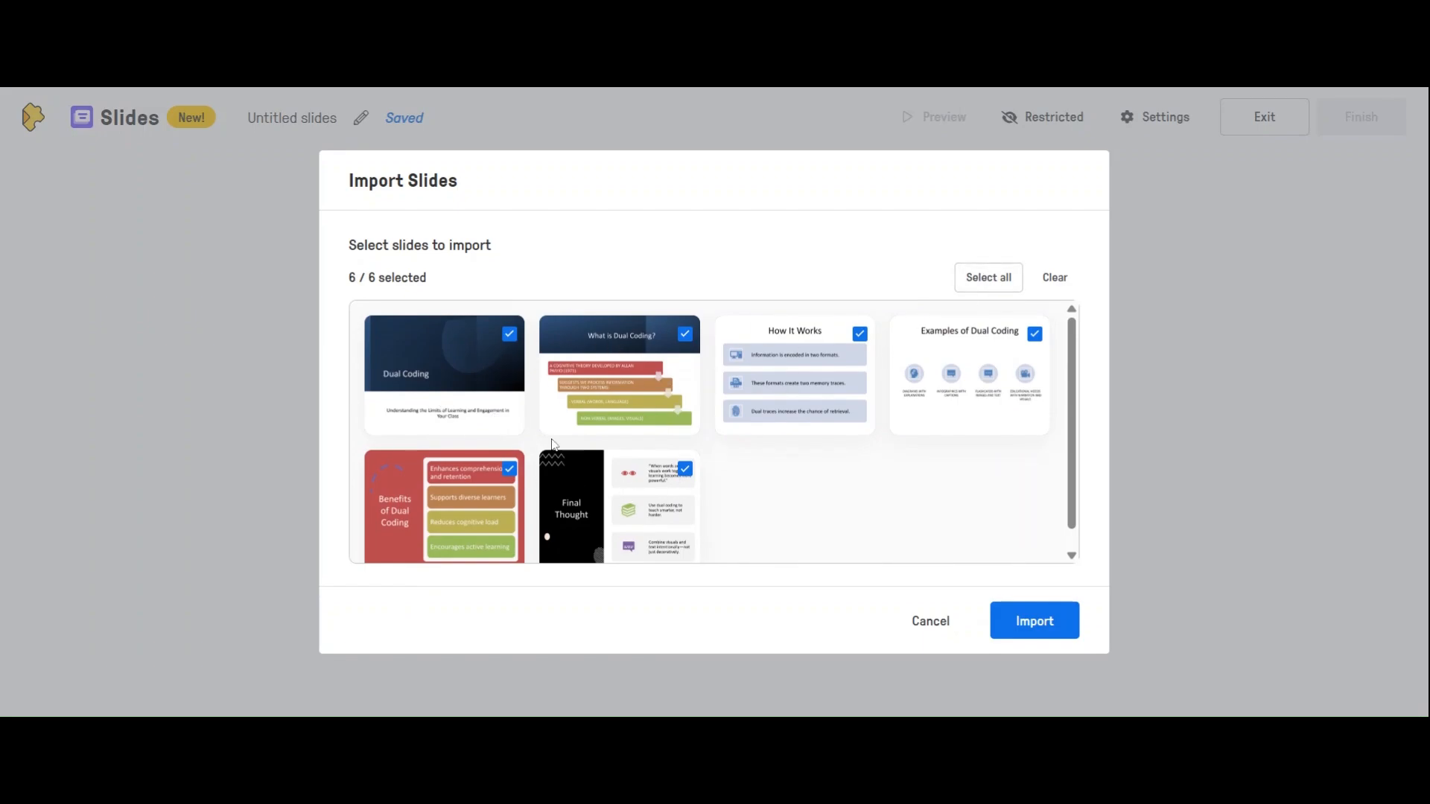
scroll(887, 504, down, 1)
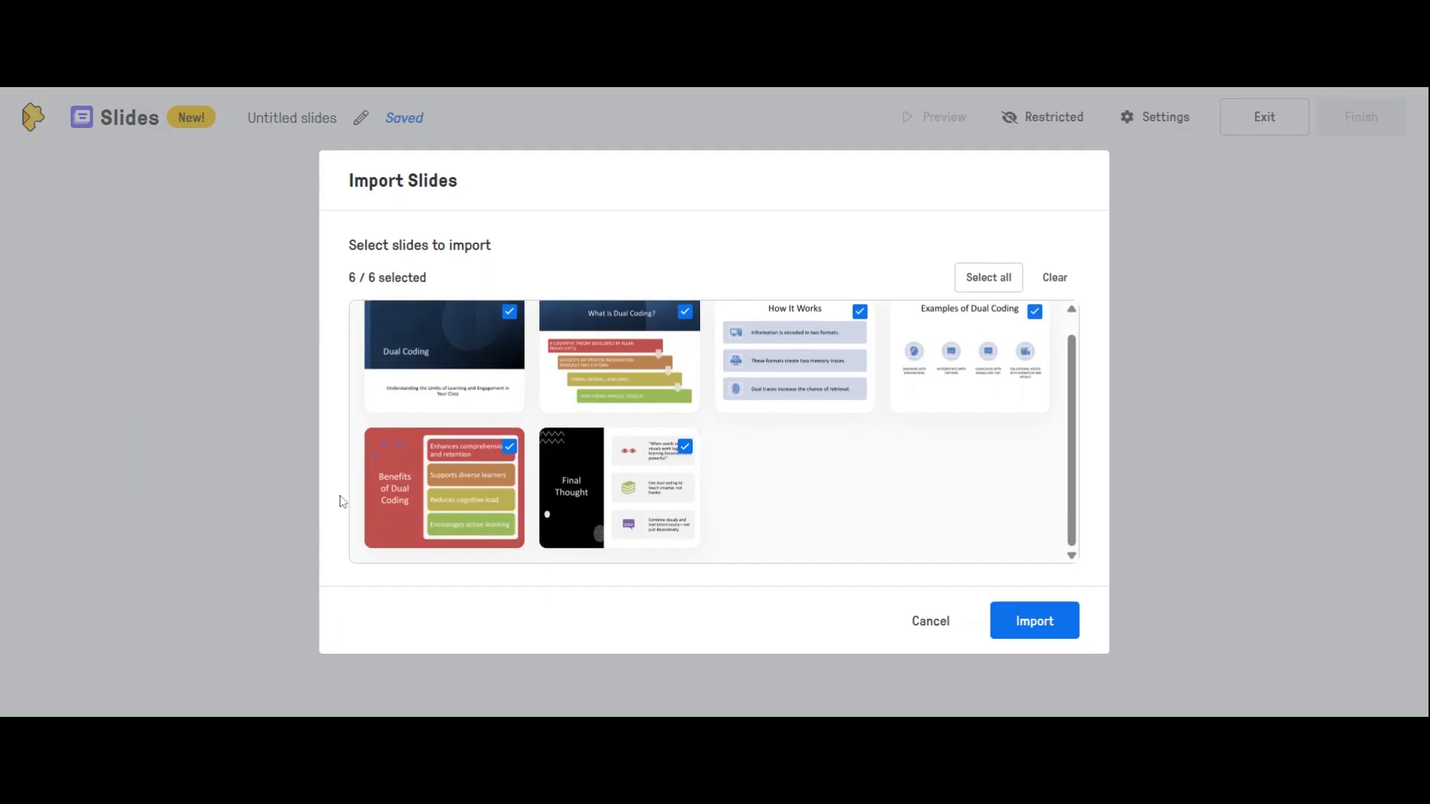
click(1009, 622)
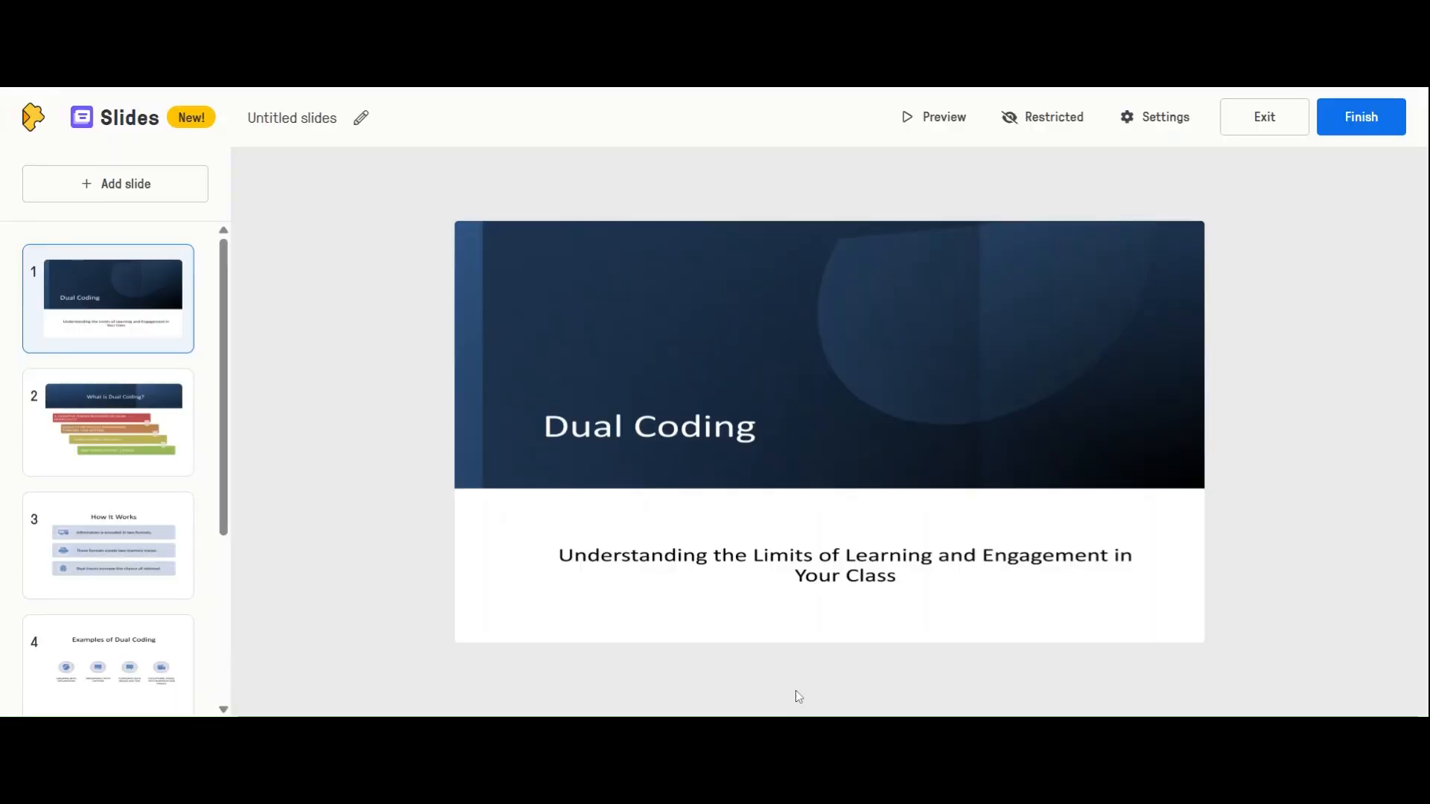
Add a multiple-choice question after the "What is Dual Coding?" slide, asking "What are the two systems of dual coding?"
scroll(124, 426, down, 3)
scroll(115, 484, up, 3)
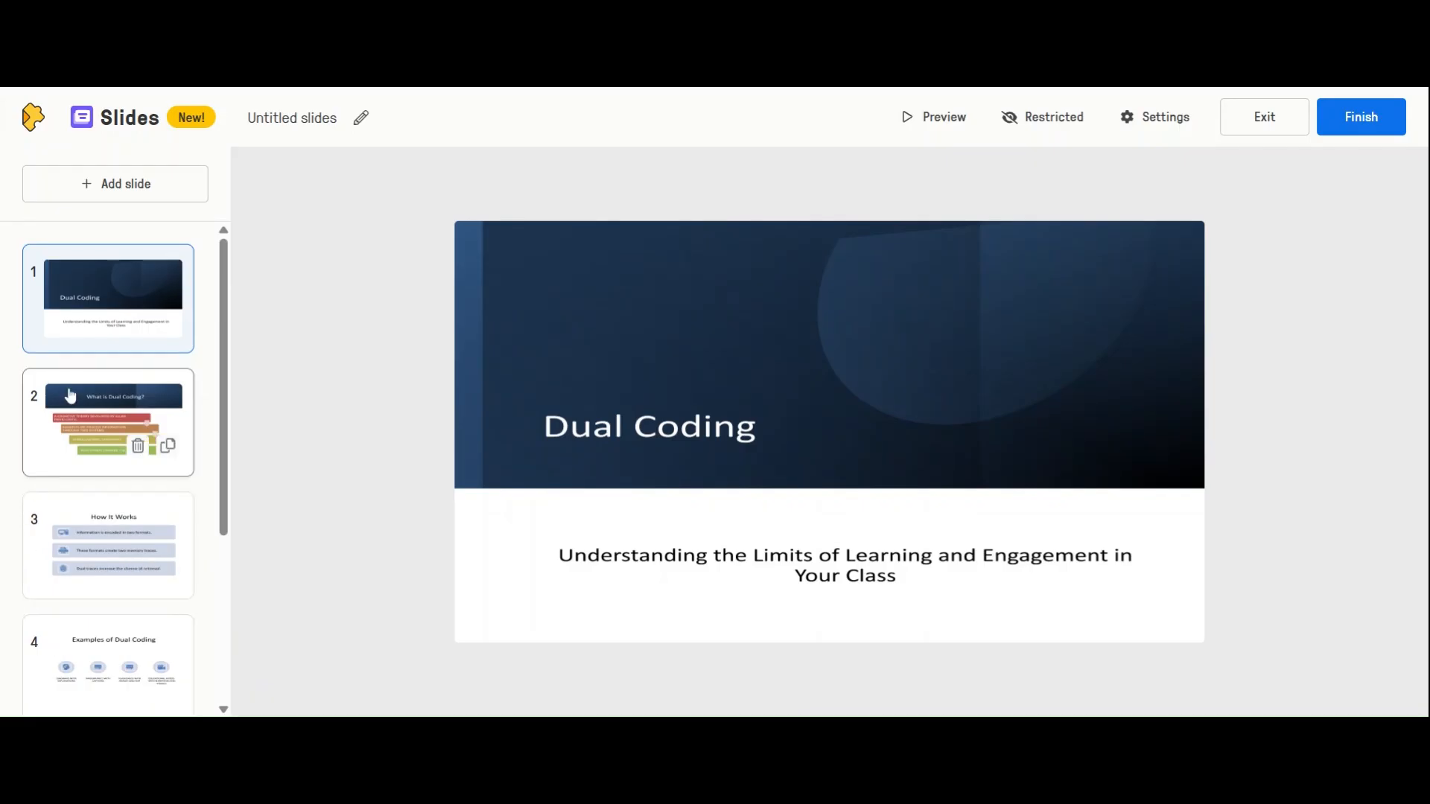
click(96, 444)
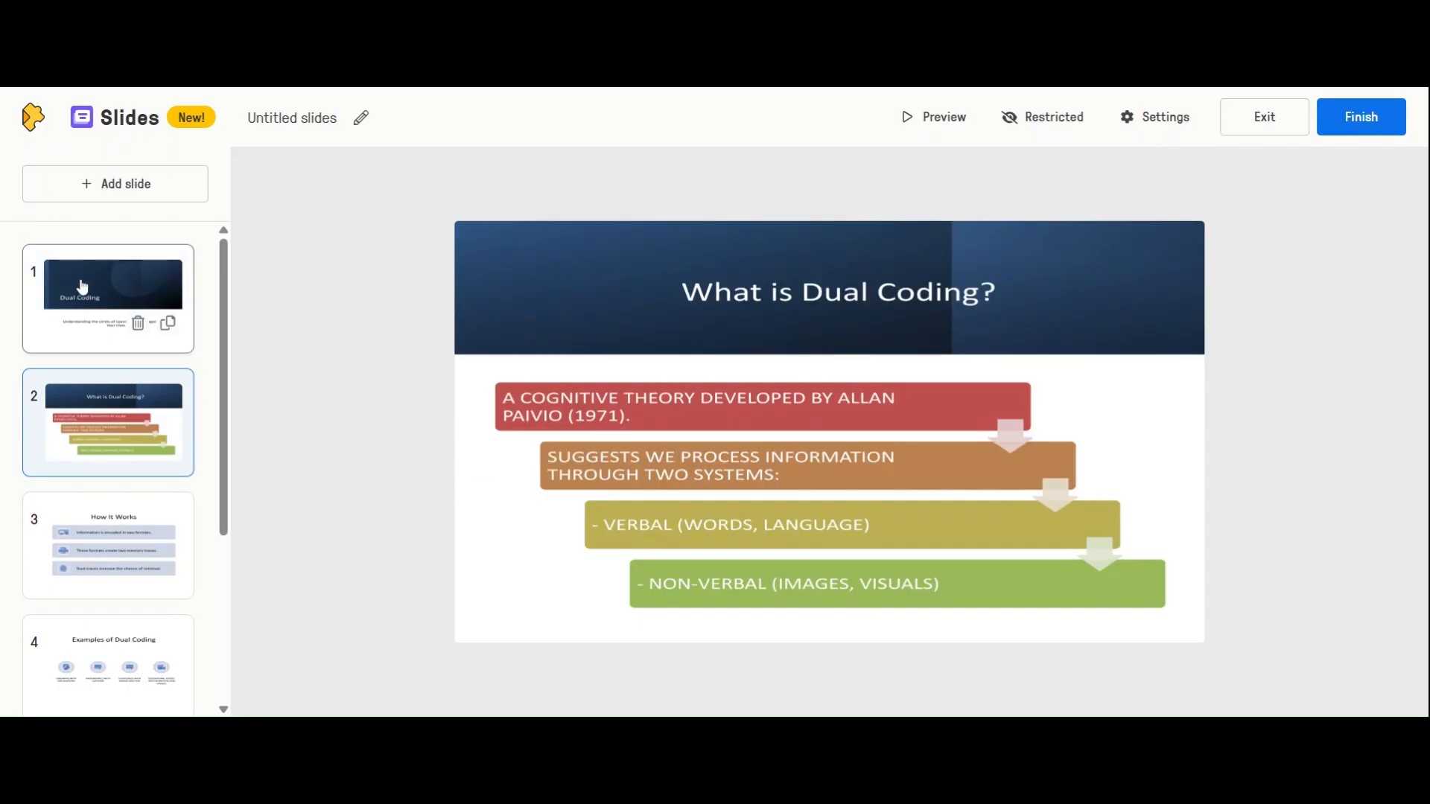
click(124, 189)
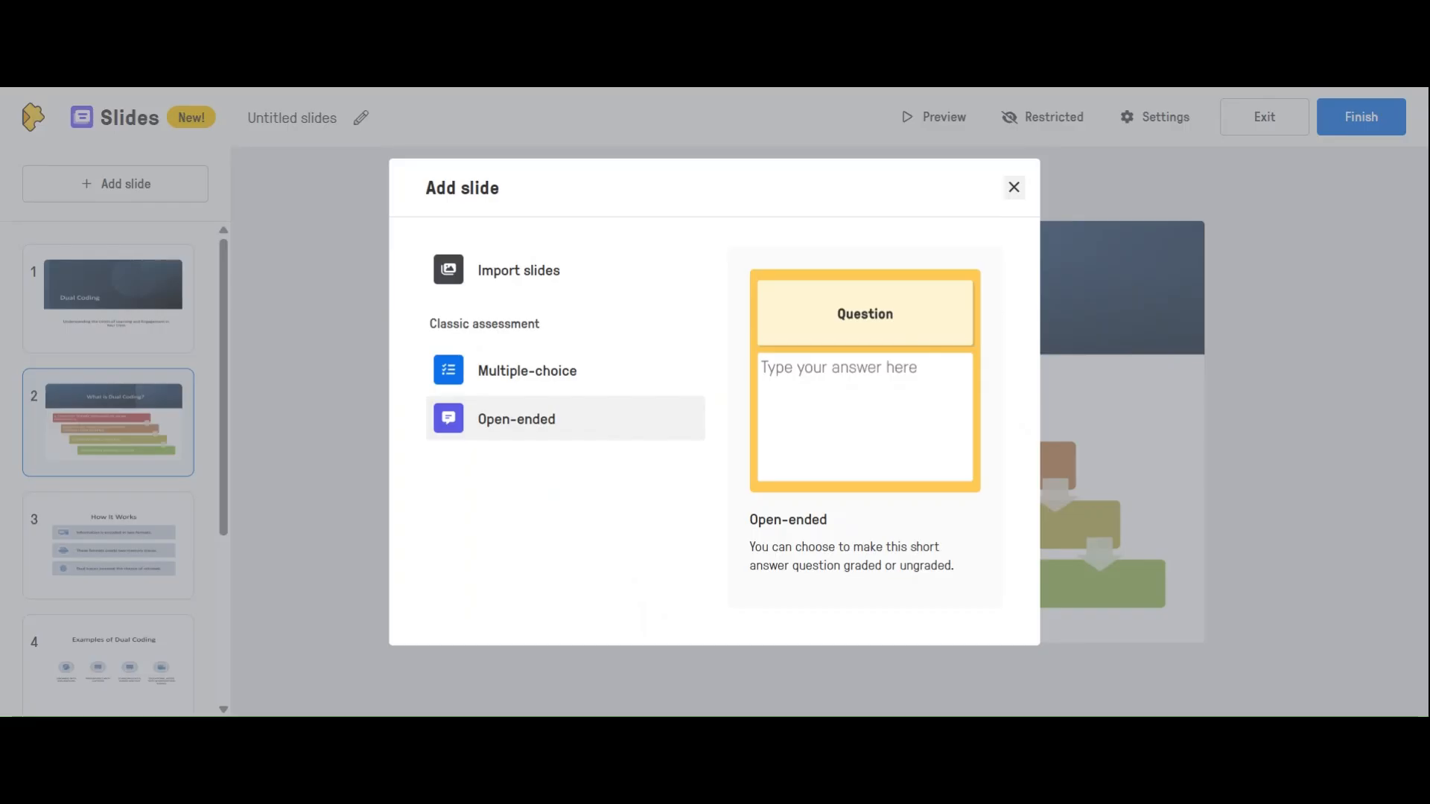
click(574, 370)
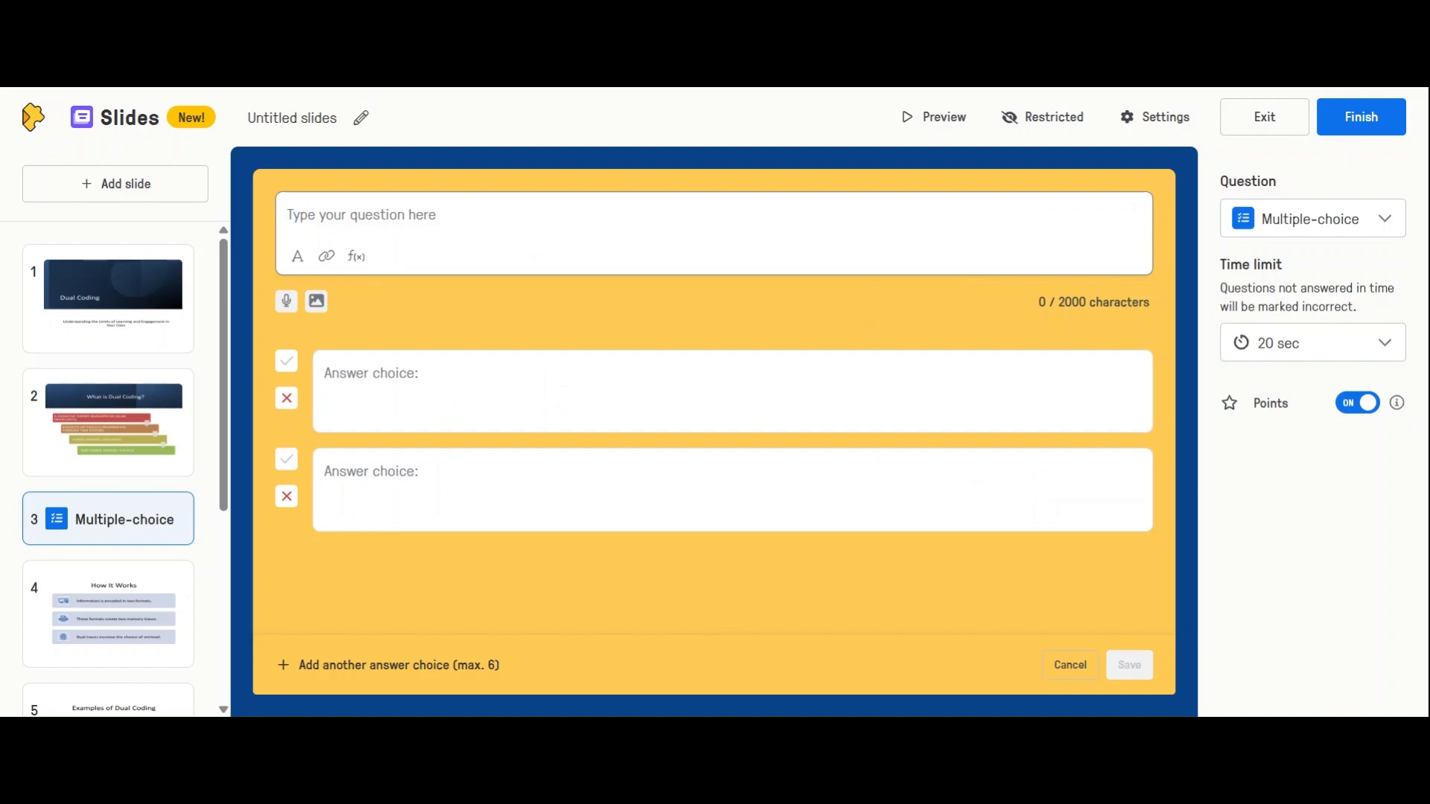
text(What are the two systems of dual coding?)
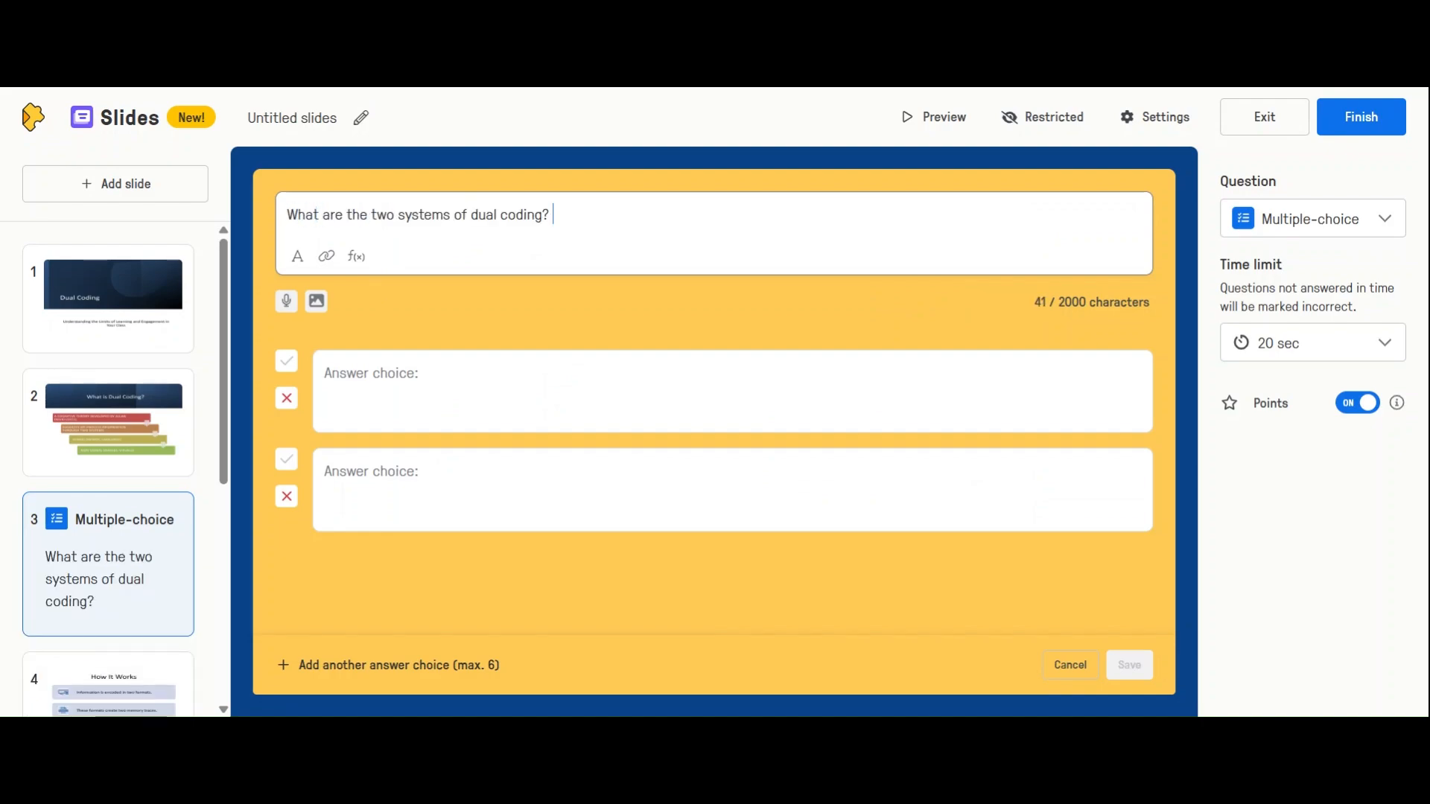
Enter "Verbal and non-verbal" as the correct answer and "kinesthetic and auditory" as the incorrect one, and save the question
click(417, 394)
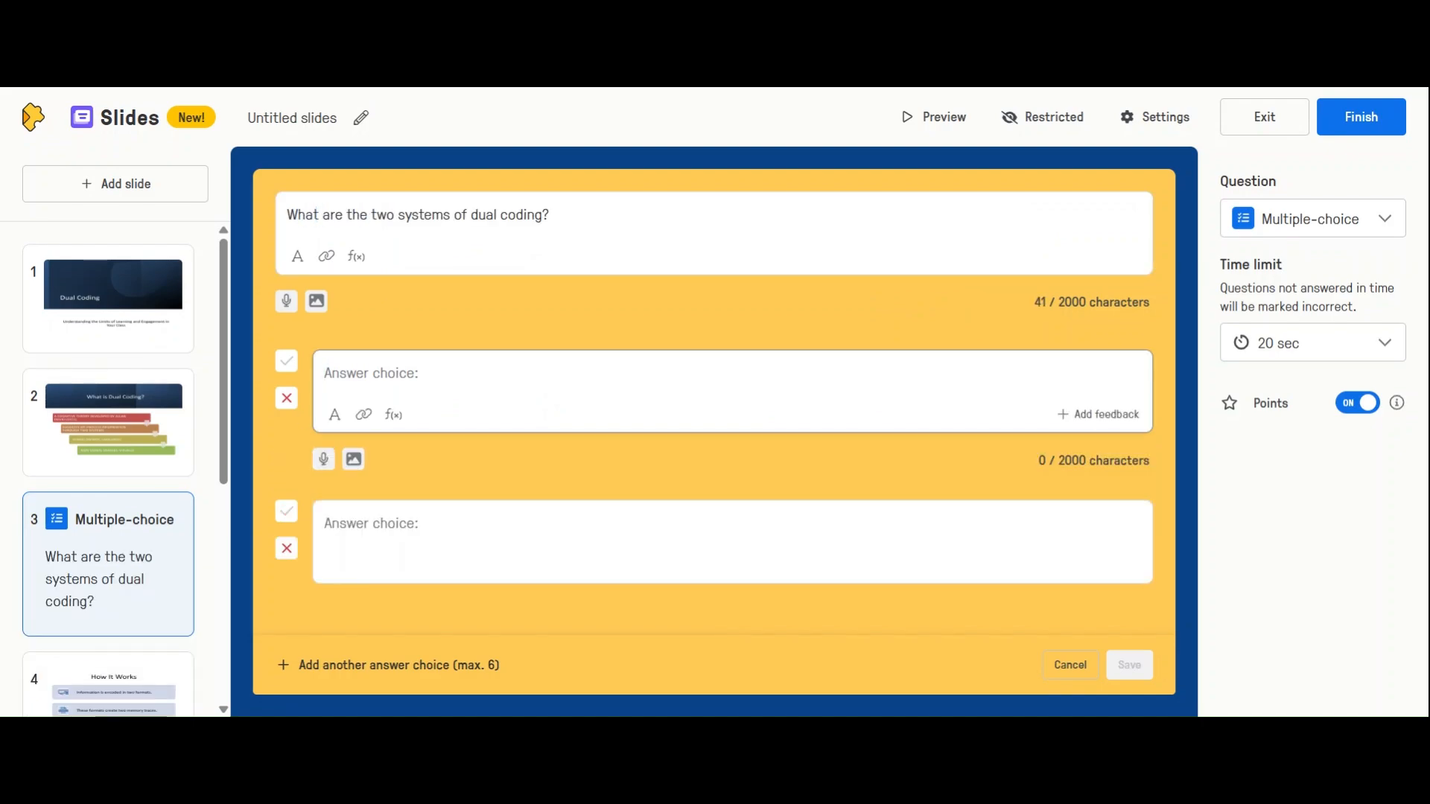
text(Verbal and non-verbal)
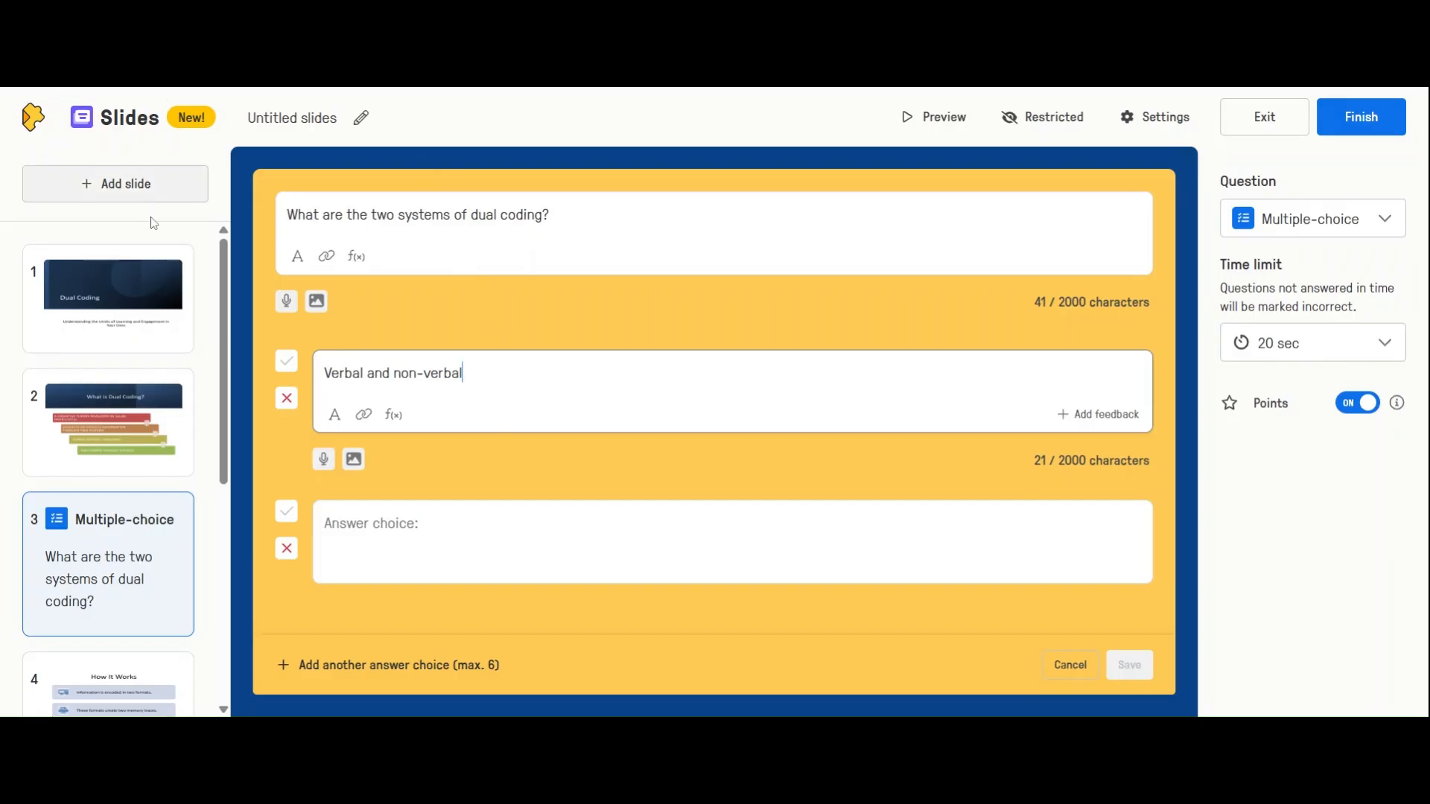
click(285, 362)
click(398, 560)
text(kinesthetic and auditory)
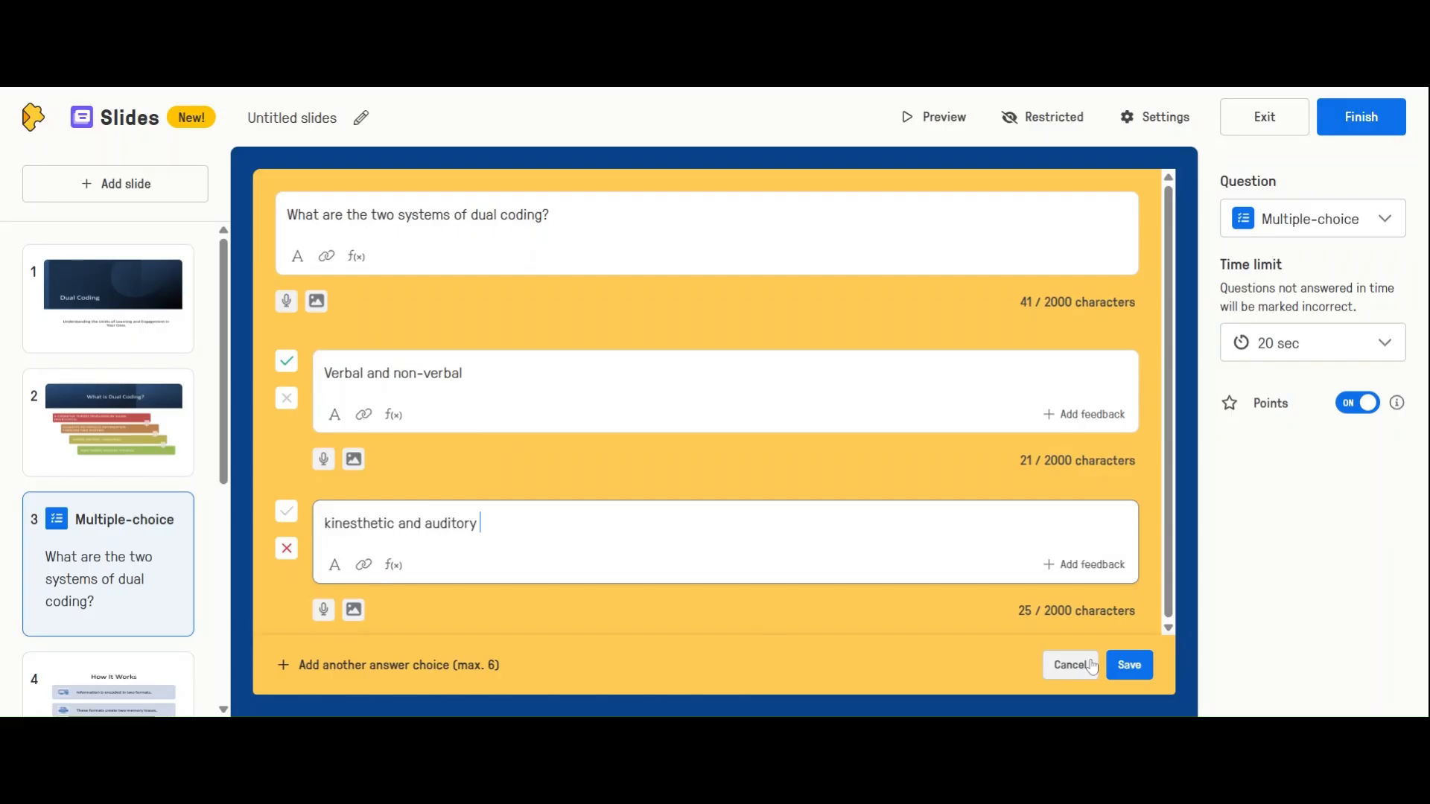
click(1126, 664)
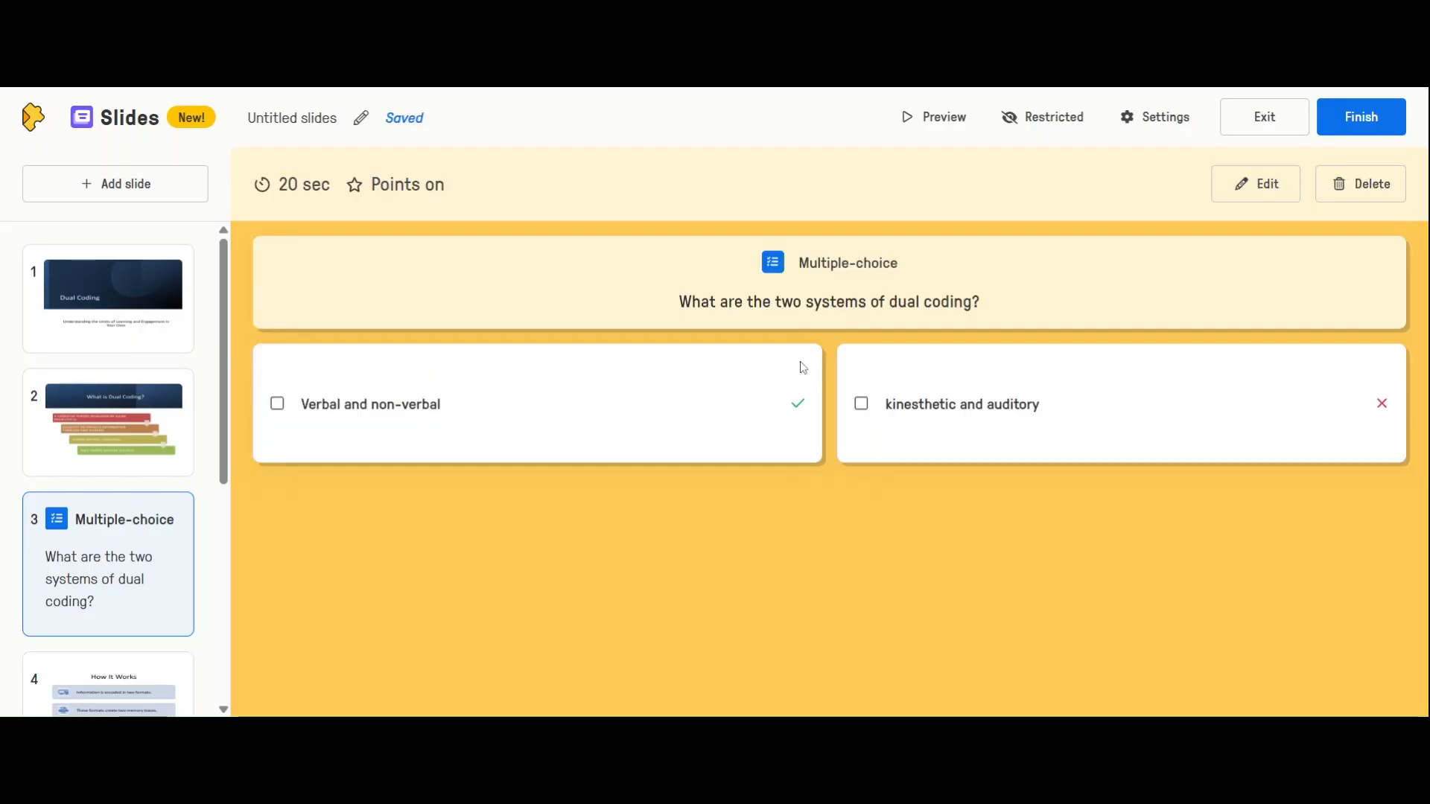
click(1216, 192)
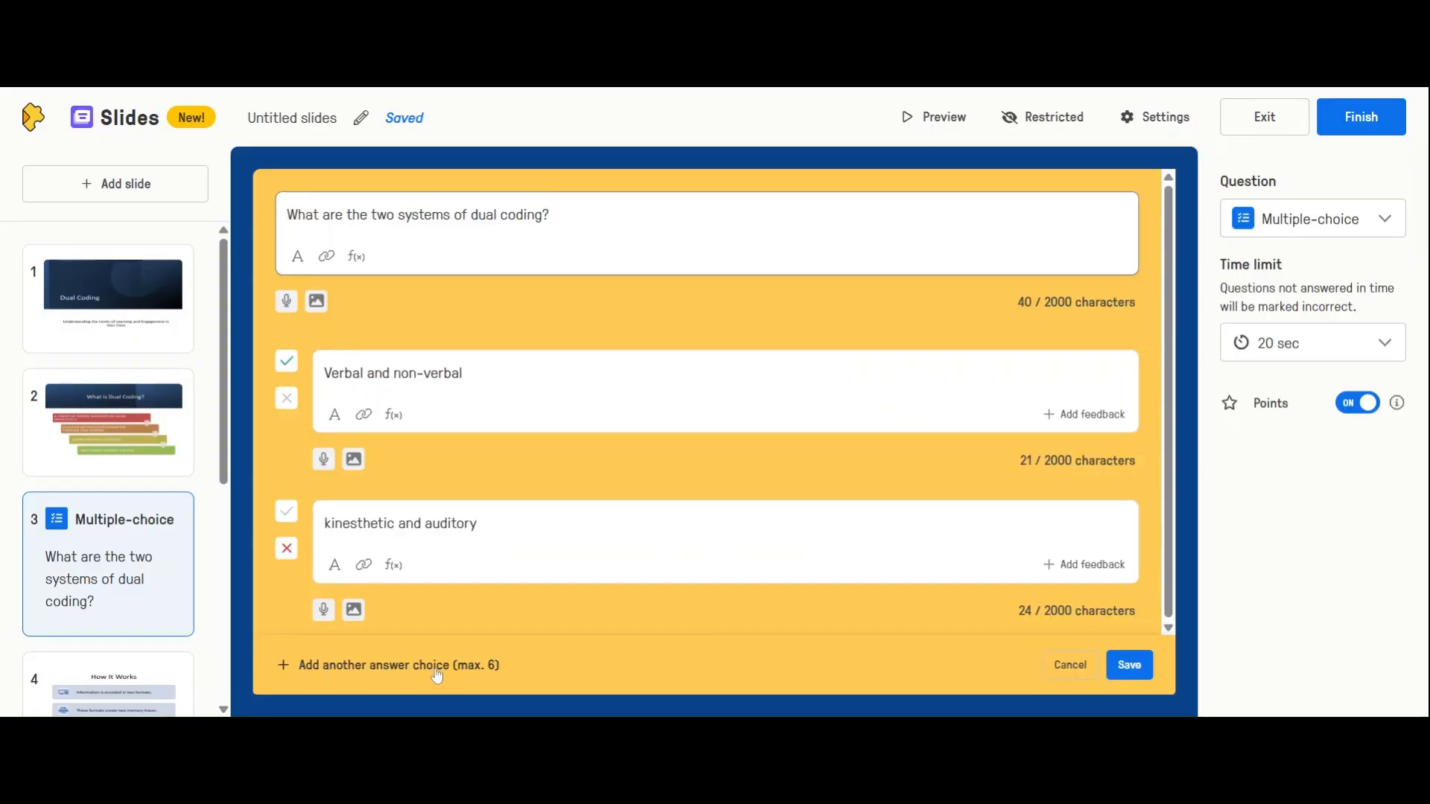
click(1128, 664)
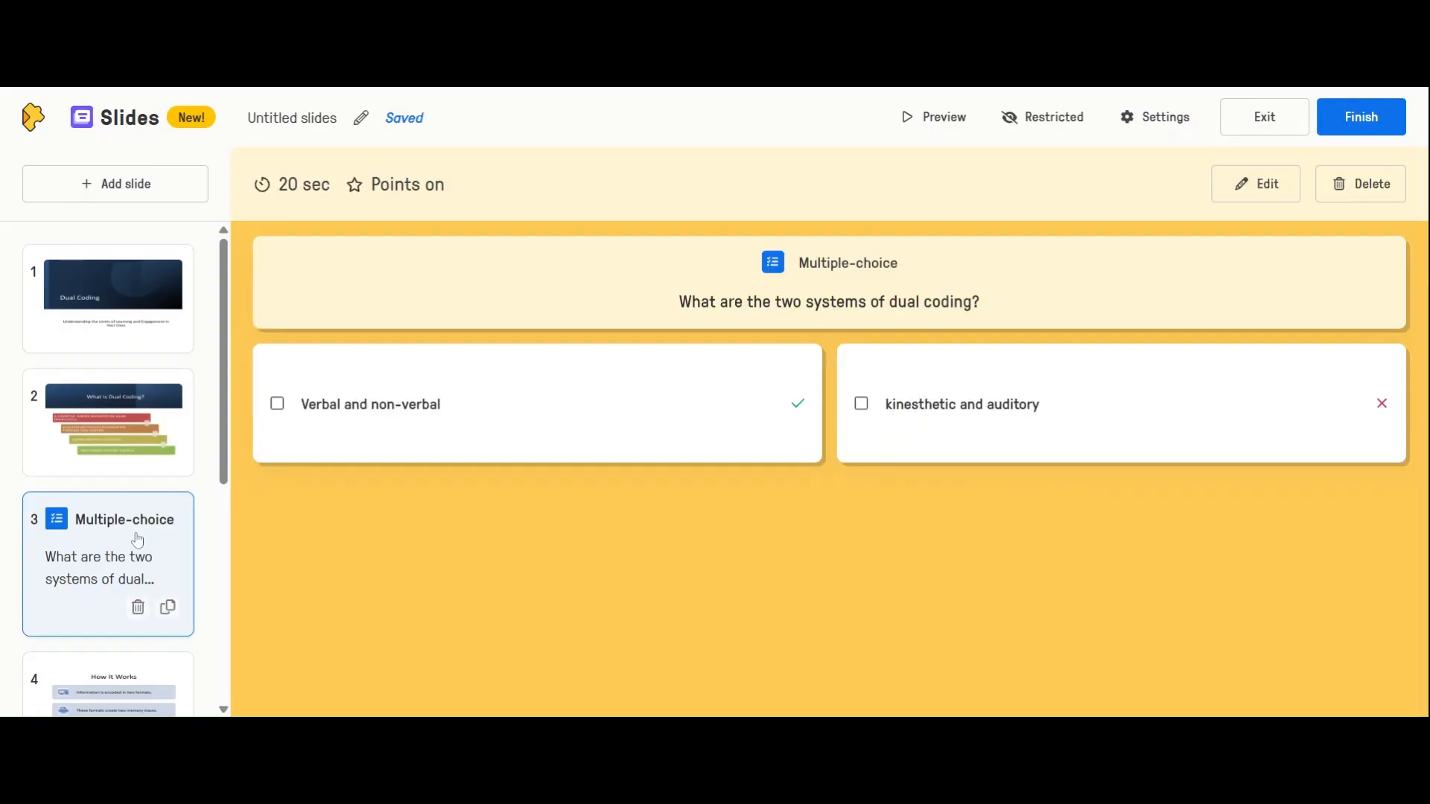
Add an open-ended question after the "Benefits of Dual Coding" slide, asking "What is one example of a dual coding instructional practice?"
scroll(137, 537, down, 3)
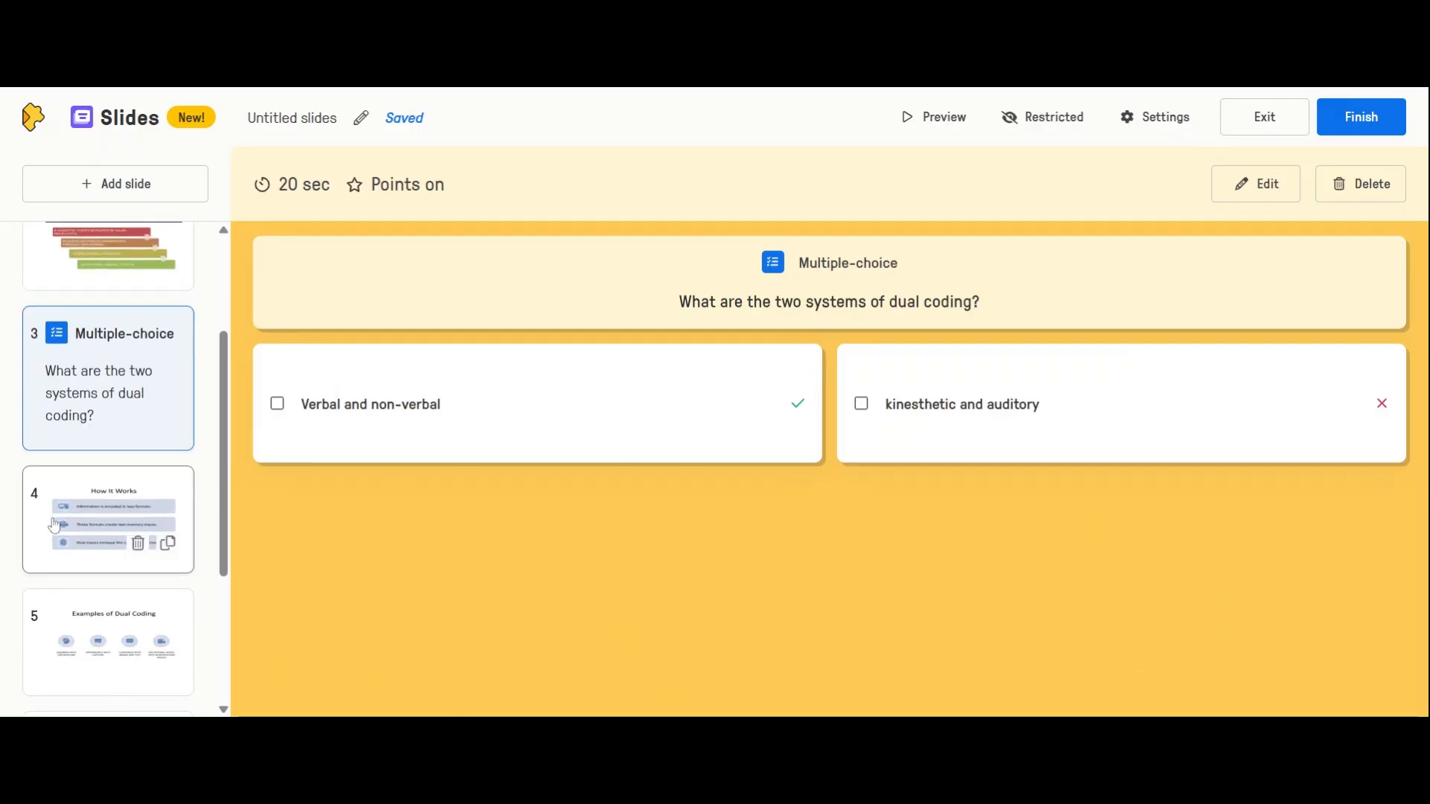
scroll(134, 543, down, 2)
scroll(46, 557, down, 3)
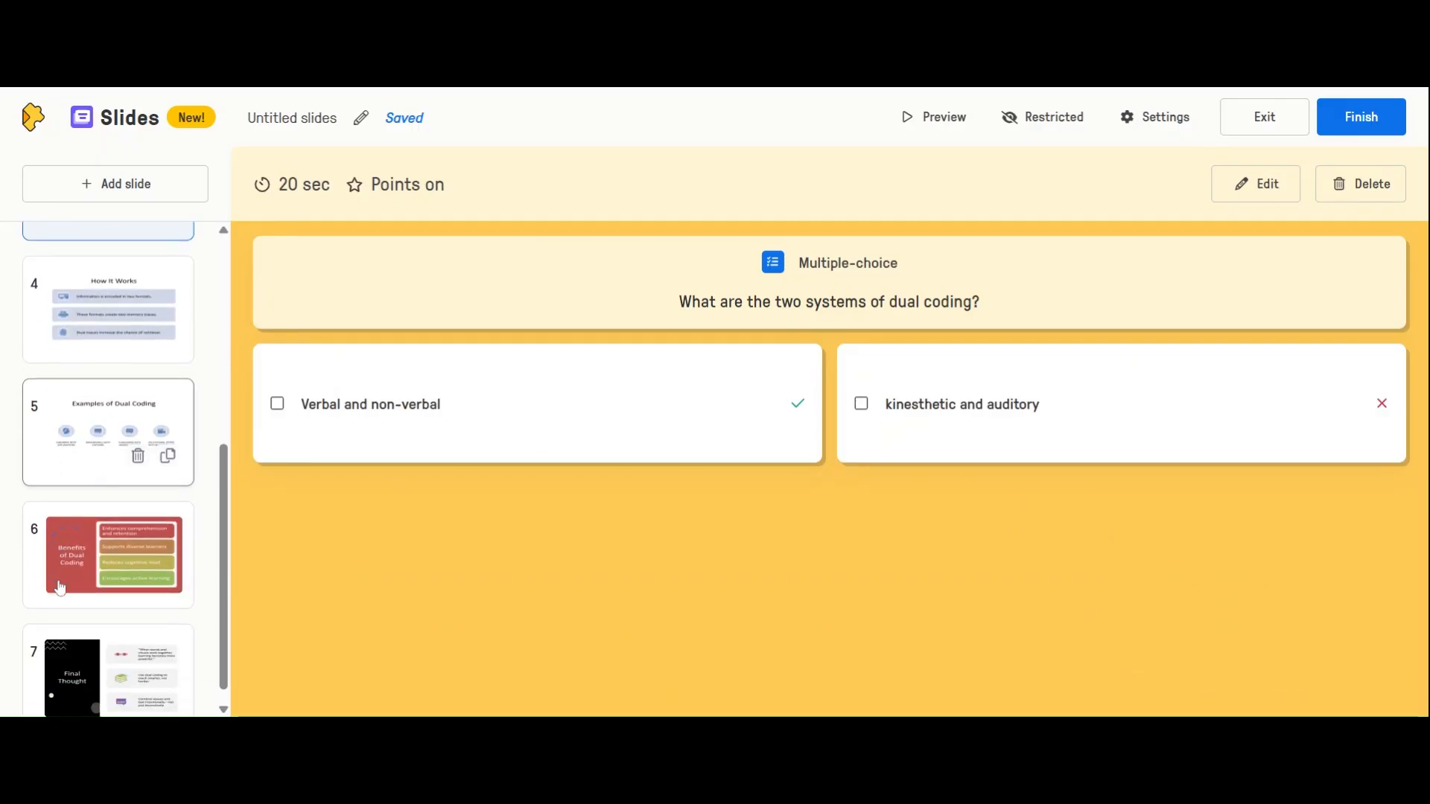
click(95, 521)
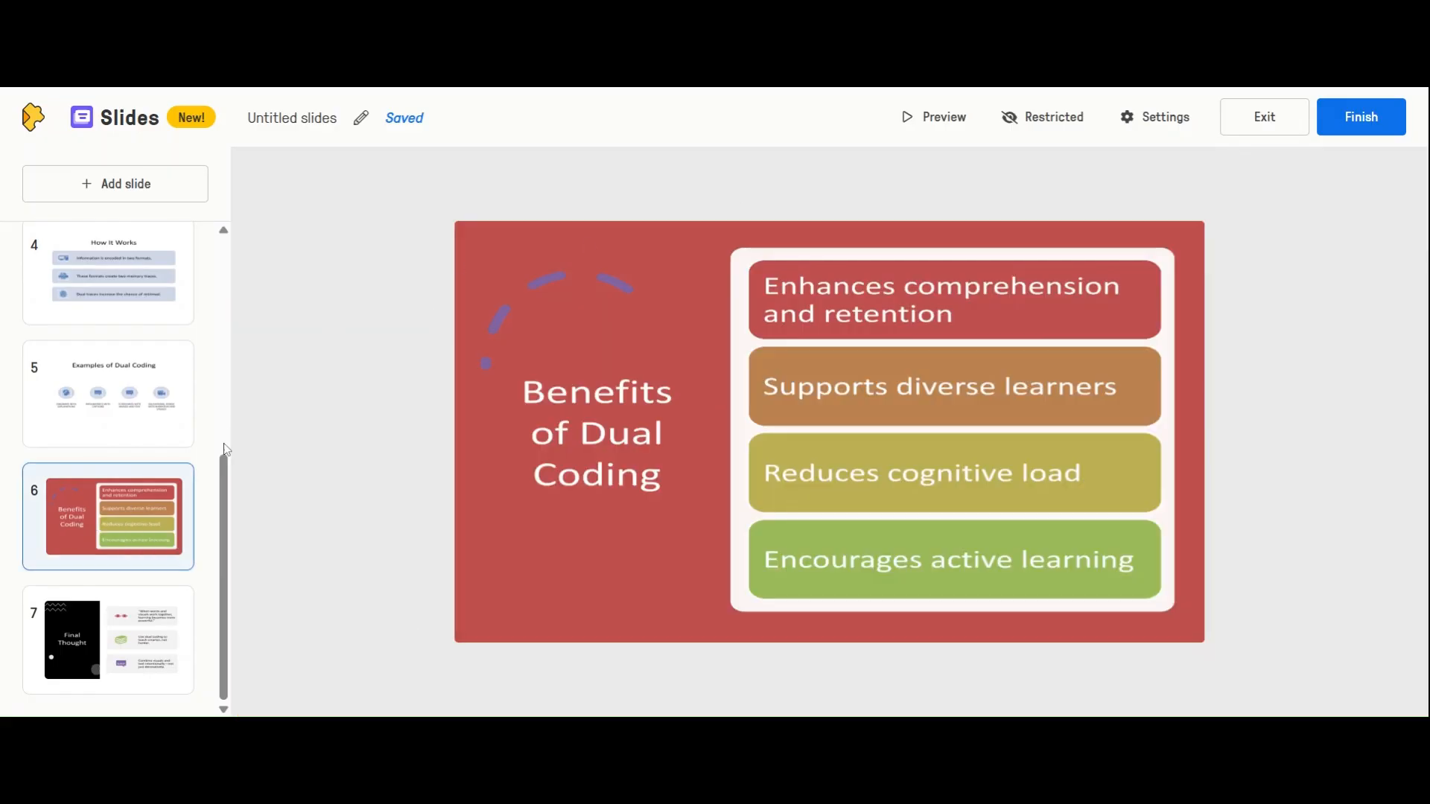
click(153, 185)
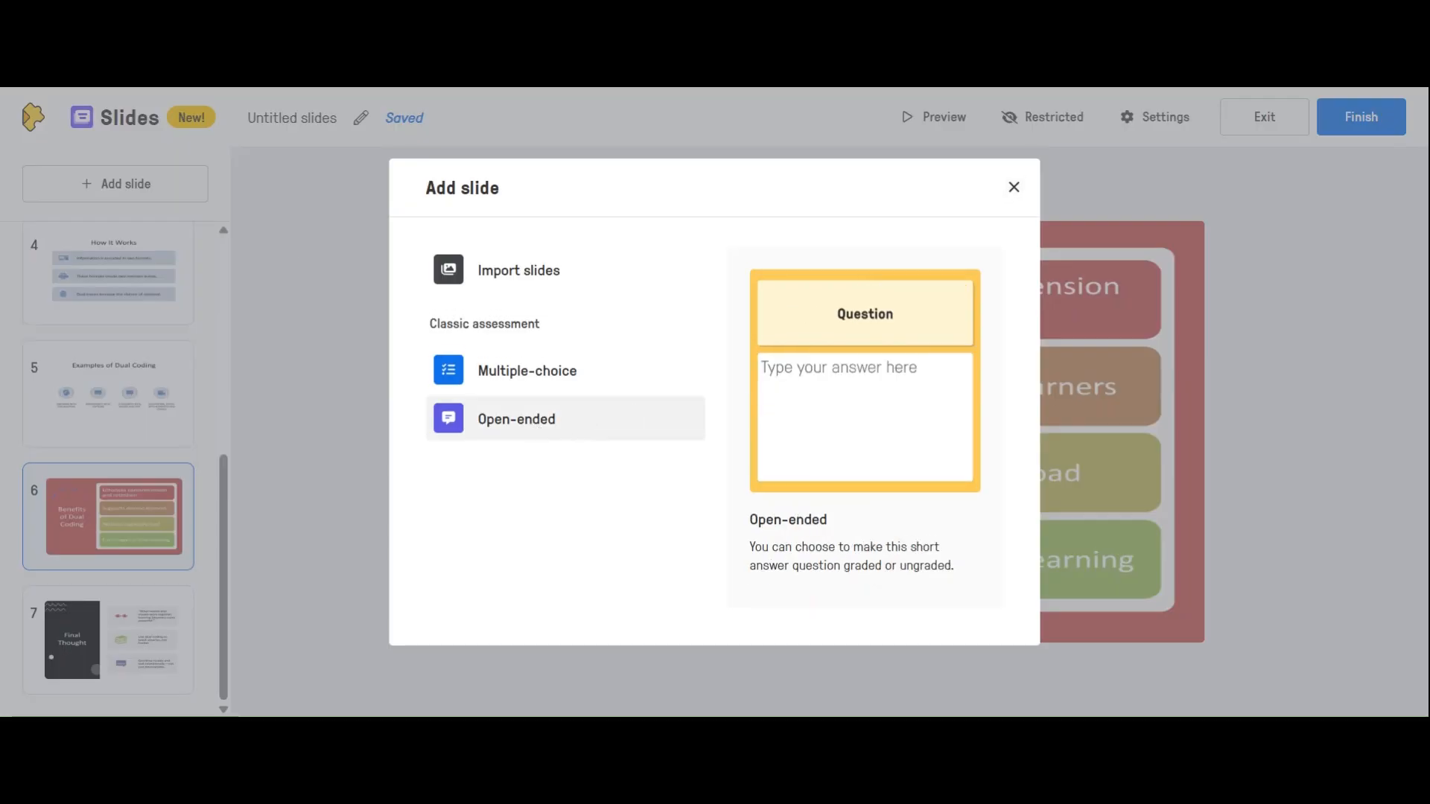
click(536, 431)
text(What is one example of a dual coding instructional practice?)
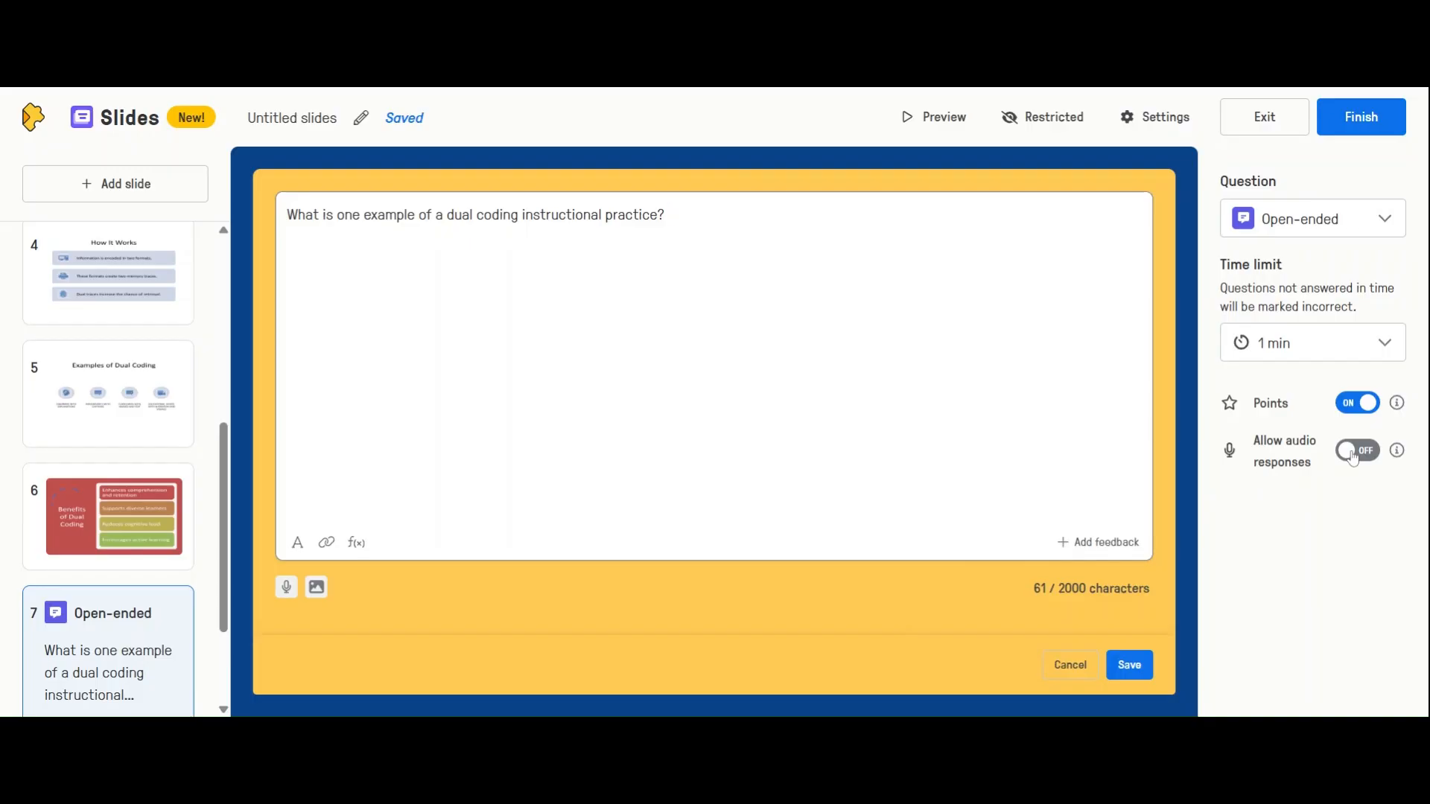
Set the open-ended question's time limit to 3 min, allow audio responses, and save the question
click(1309, 354)
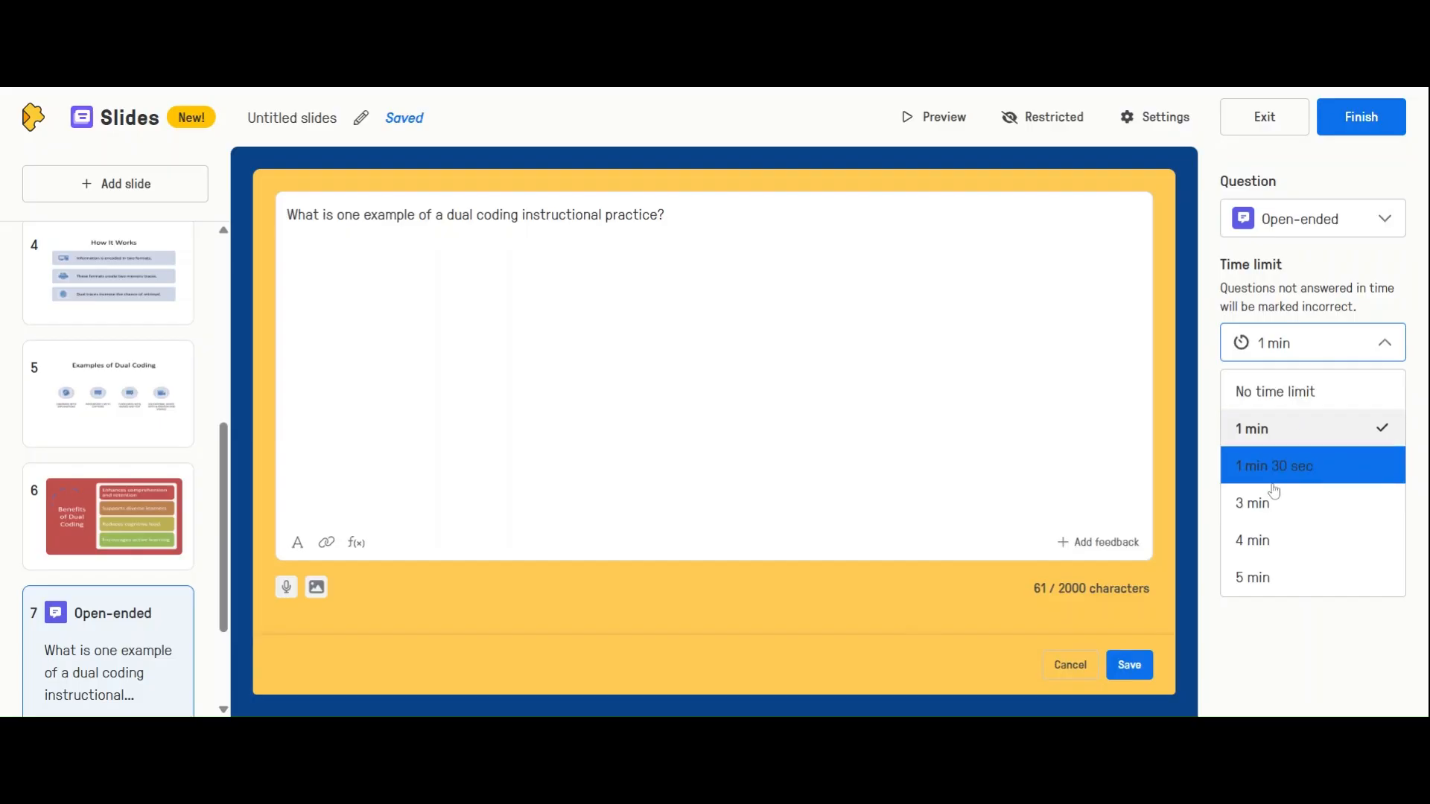
click(1270, 506)
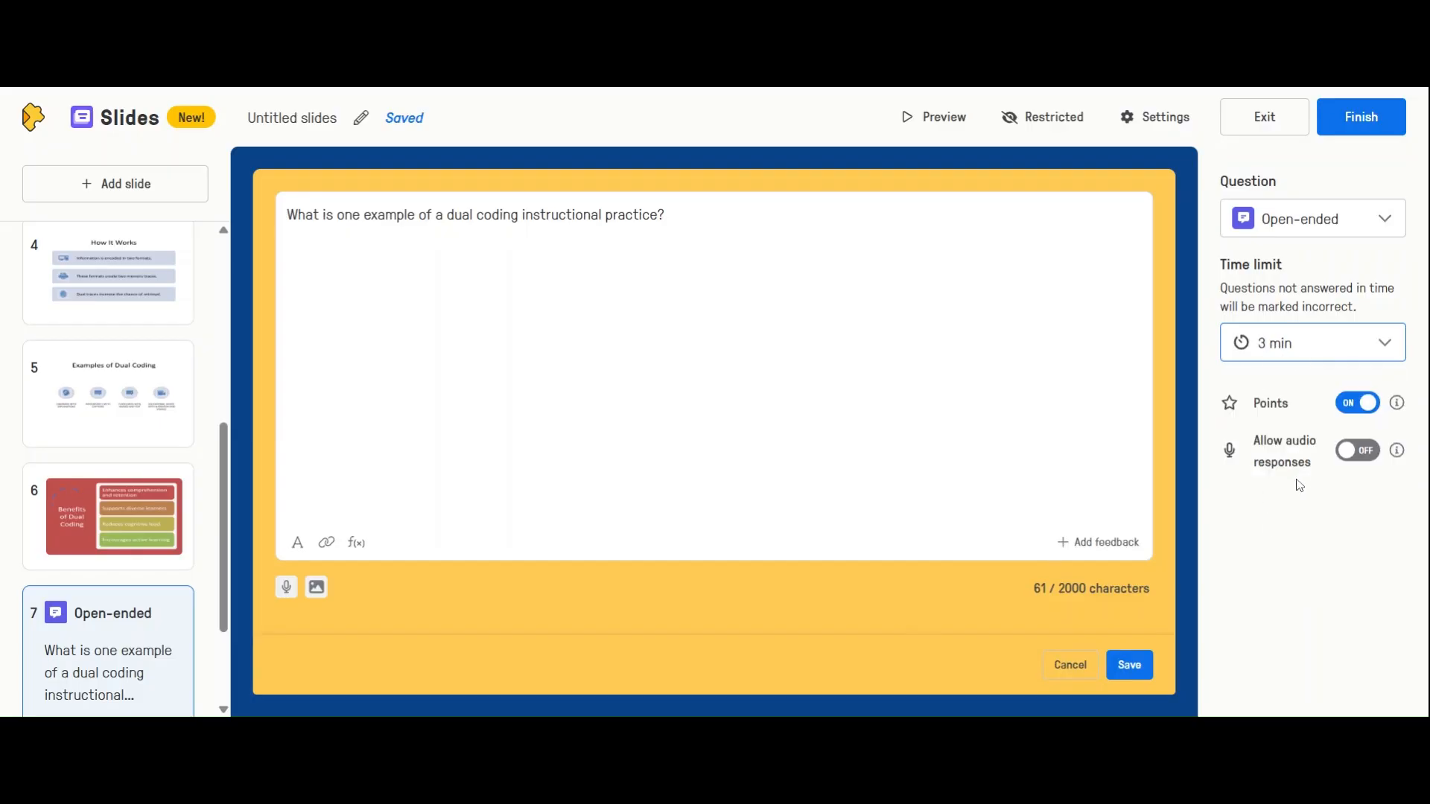
click(1376, 445)
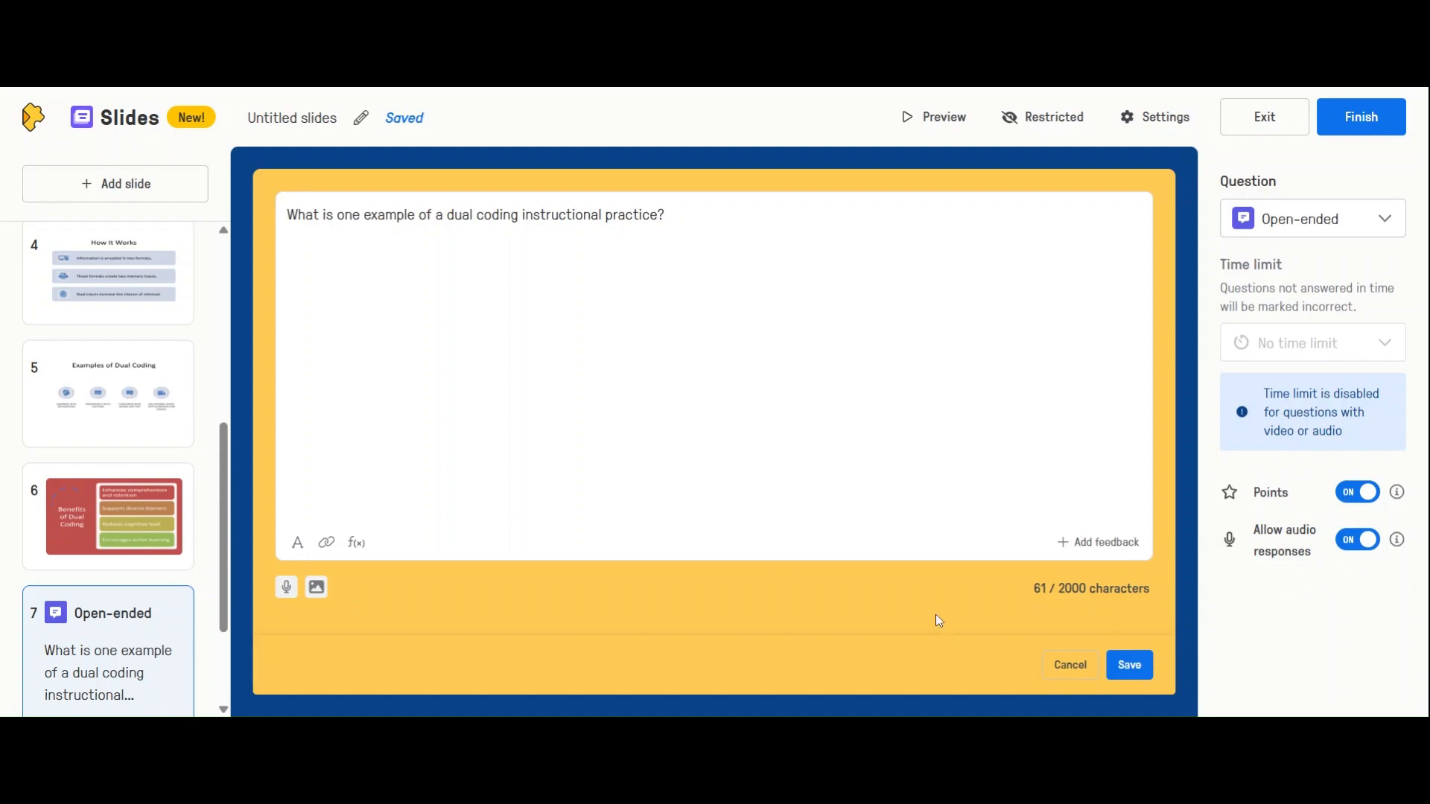
click(1128, 674)
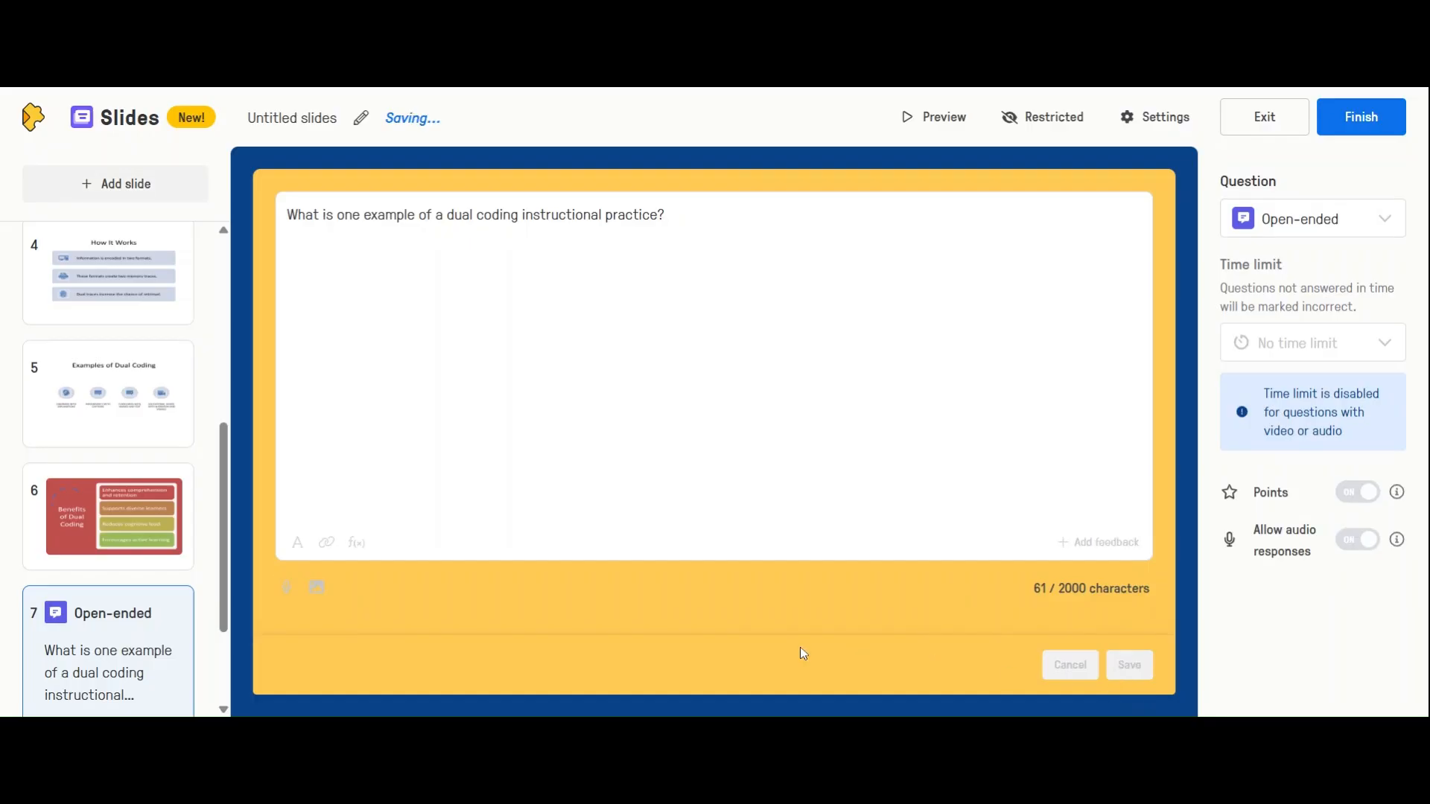
Preview the slides activity up to the multiple-choice question and answer it with "Verbal and non-verbal"
scroll(155, 597, down, 2)
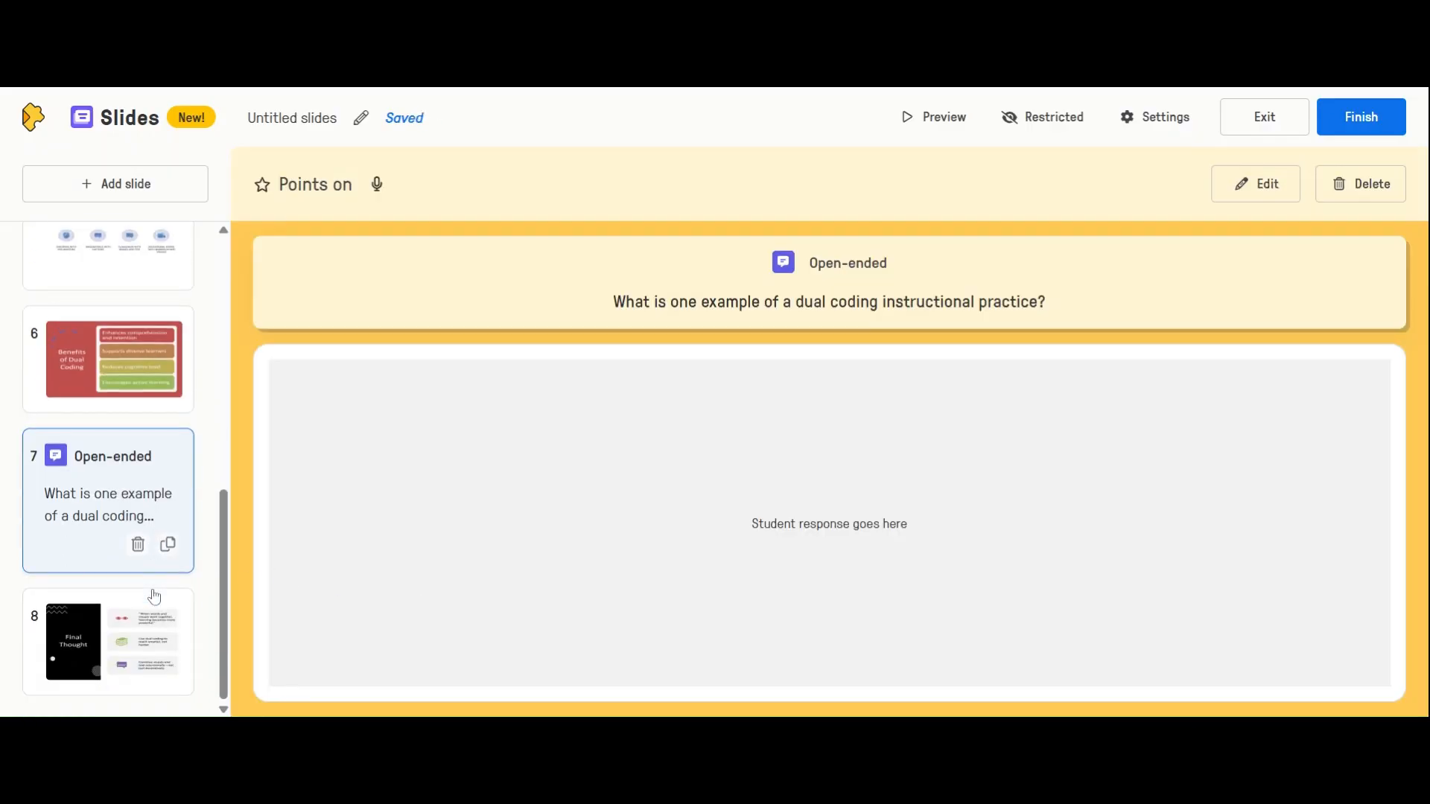
scroll(154, 596, up, 1)
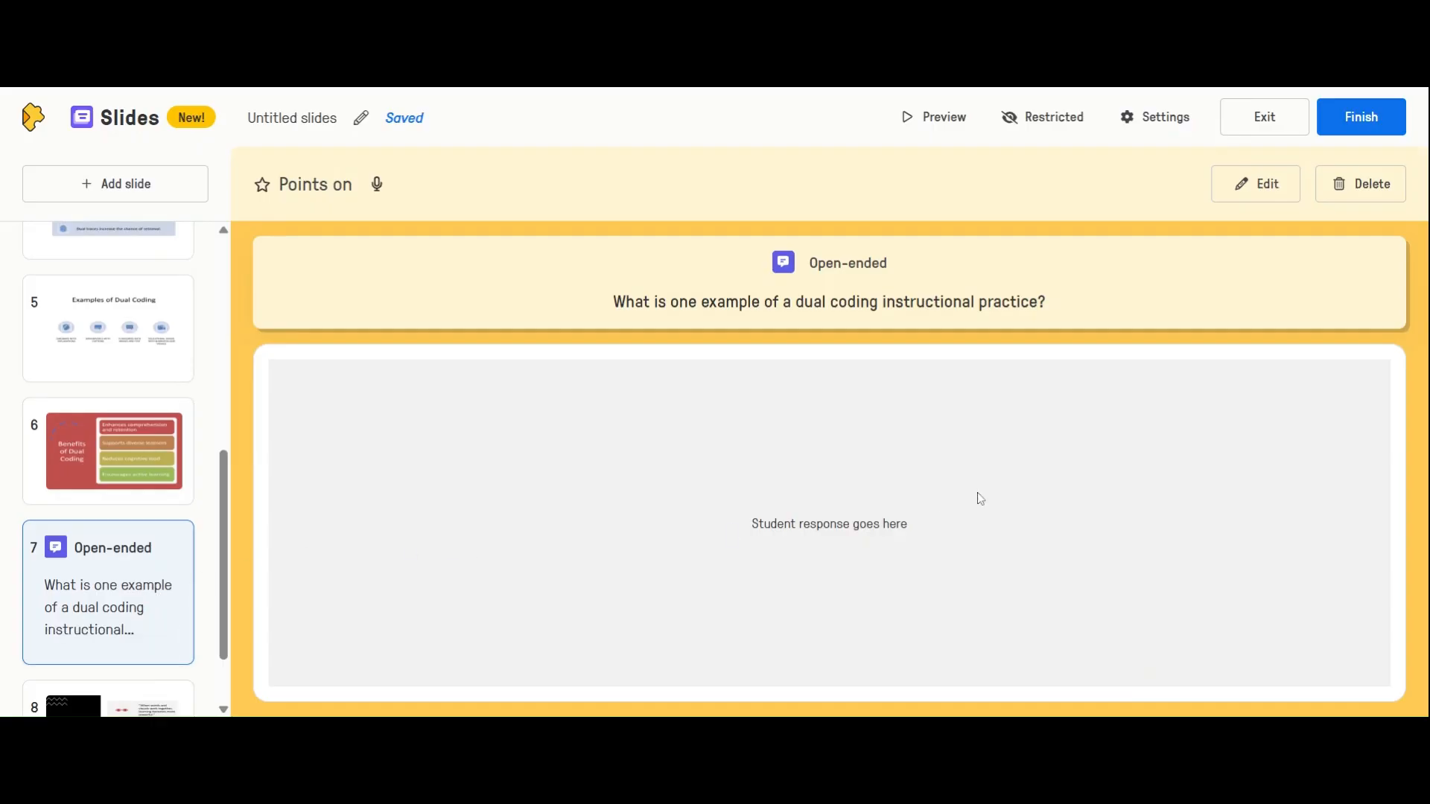
click(937, 117)
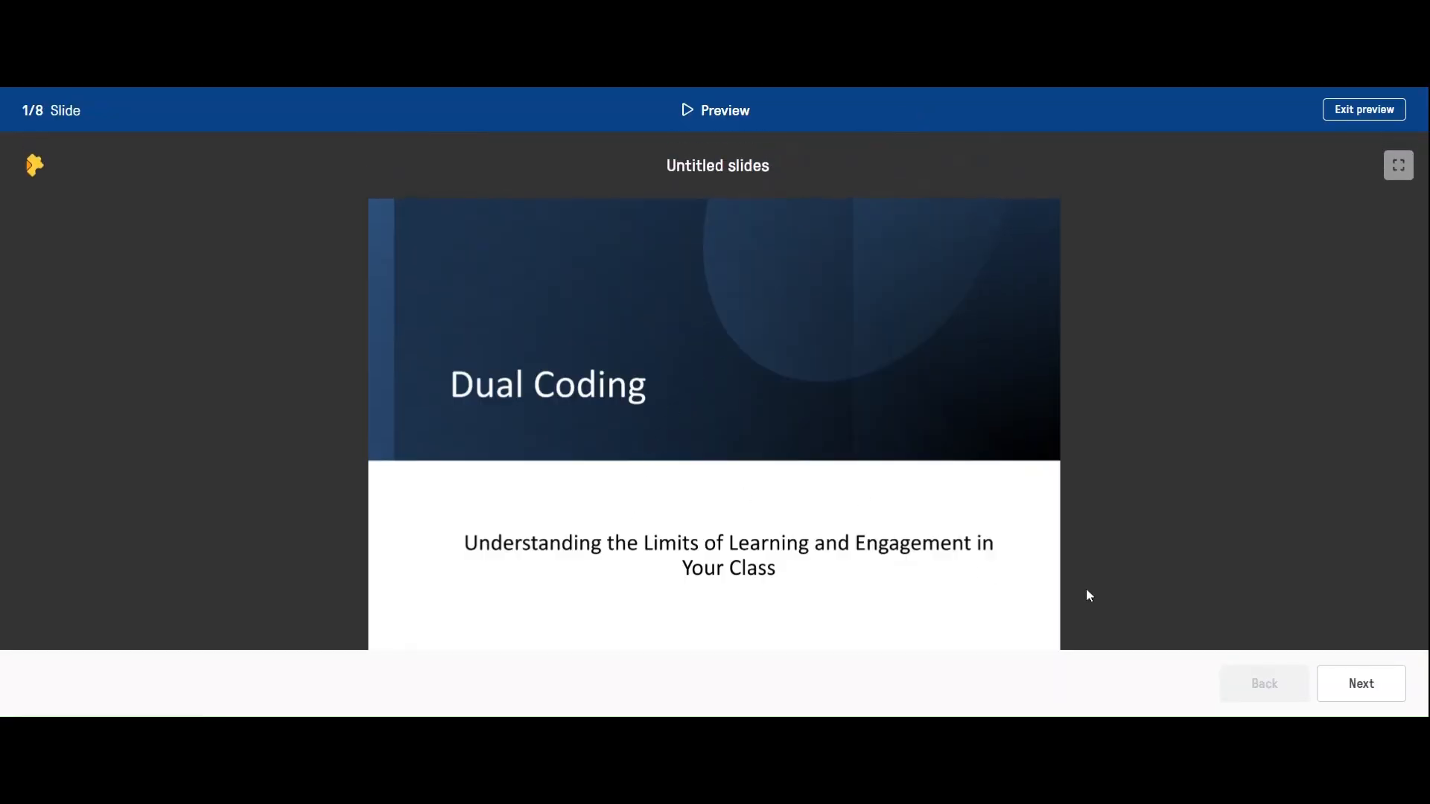
click(1372, 690)
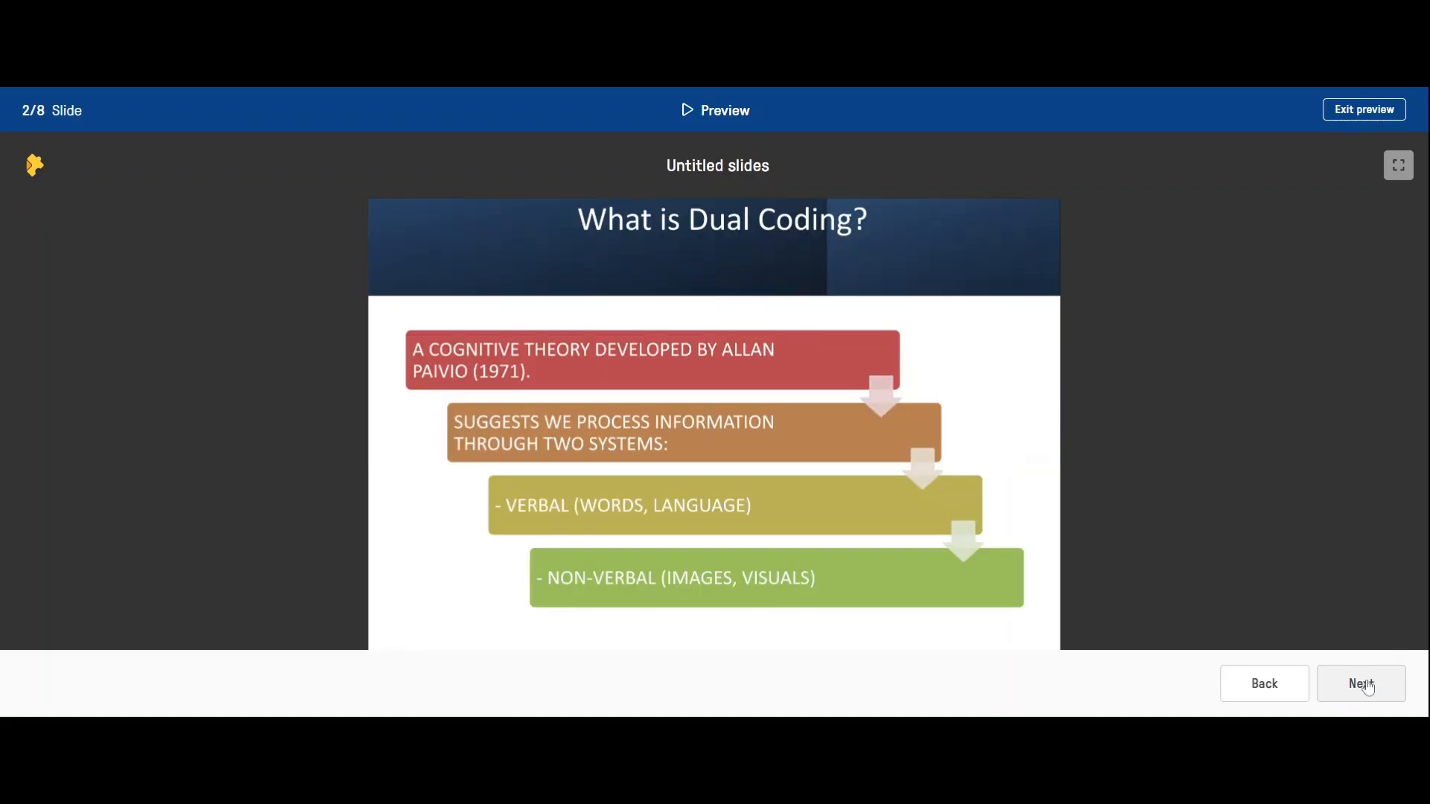
click(1373, 690)
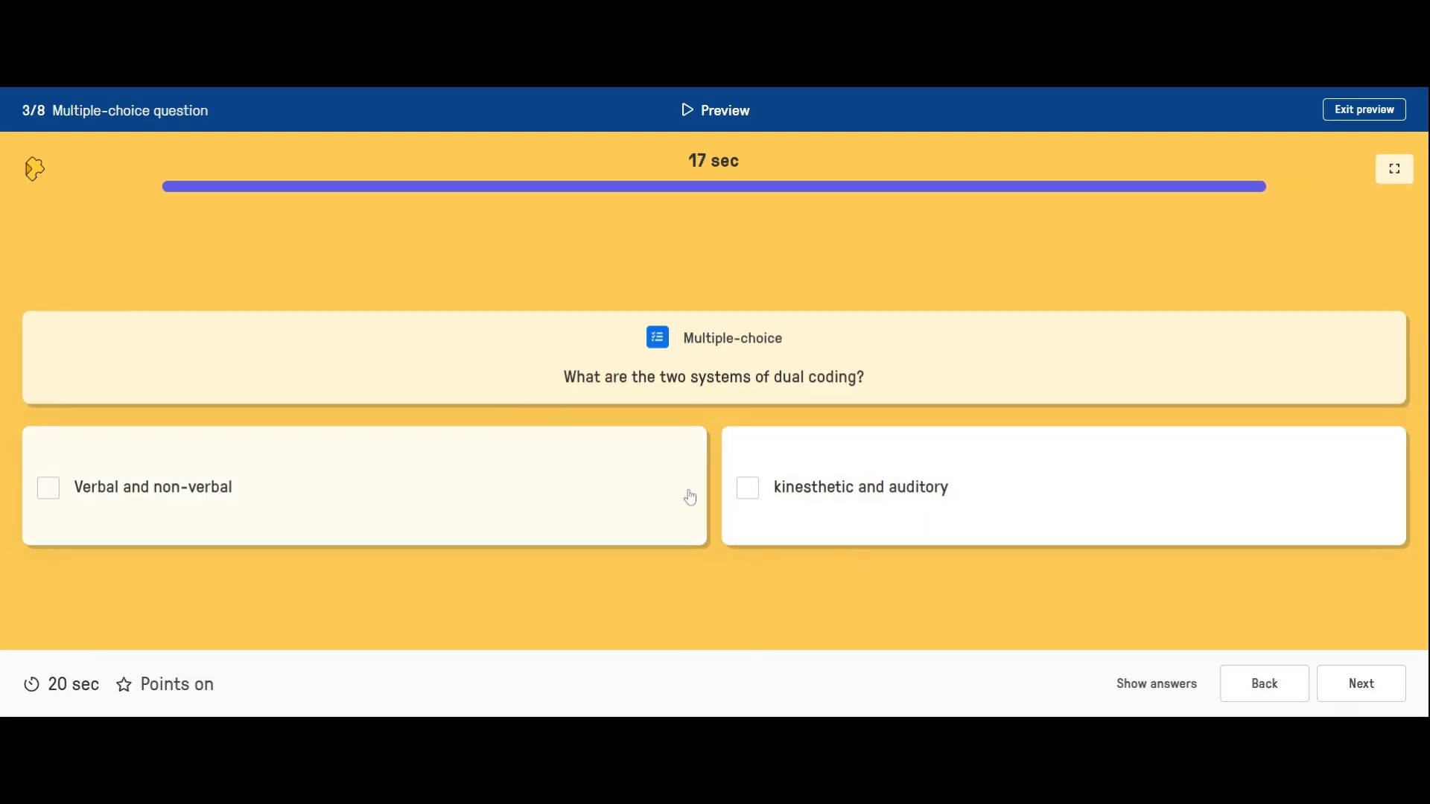
click(1363, 693)
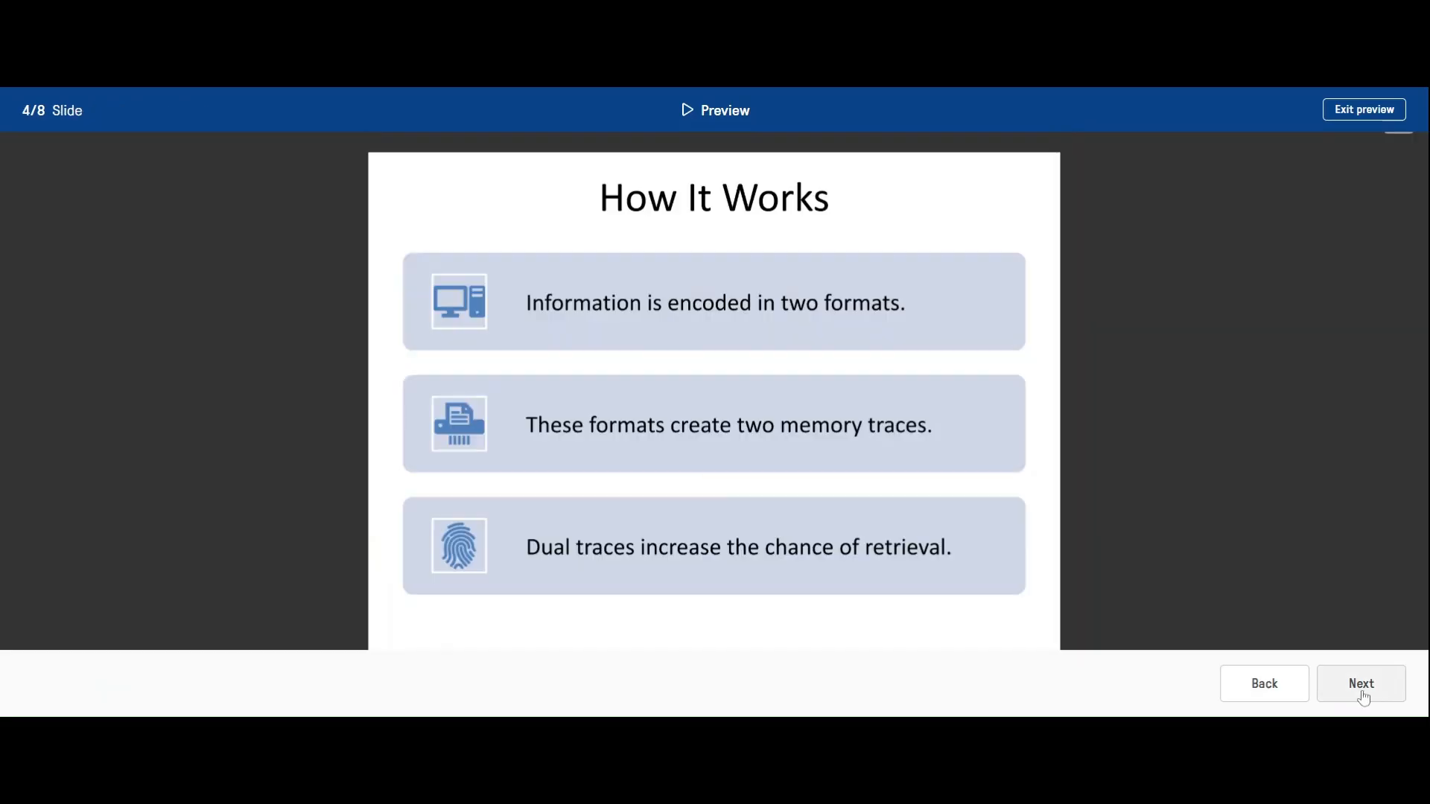
click(1266, 689)
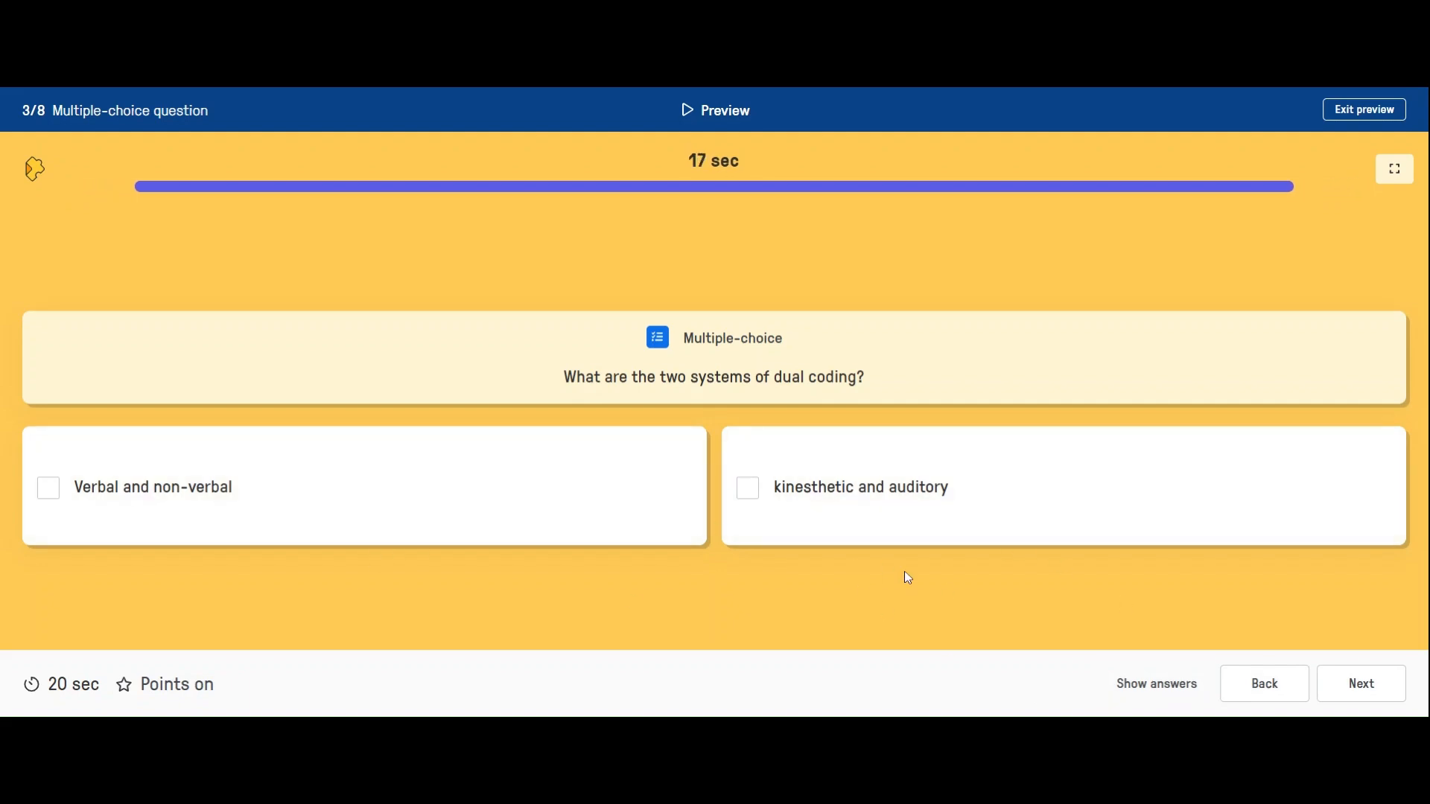
click(204, 492)
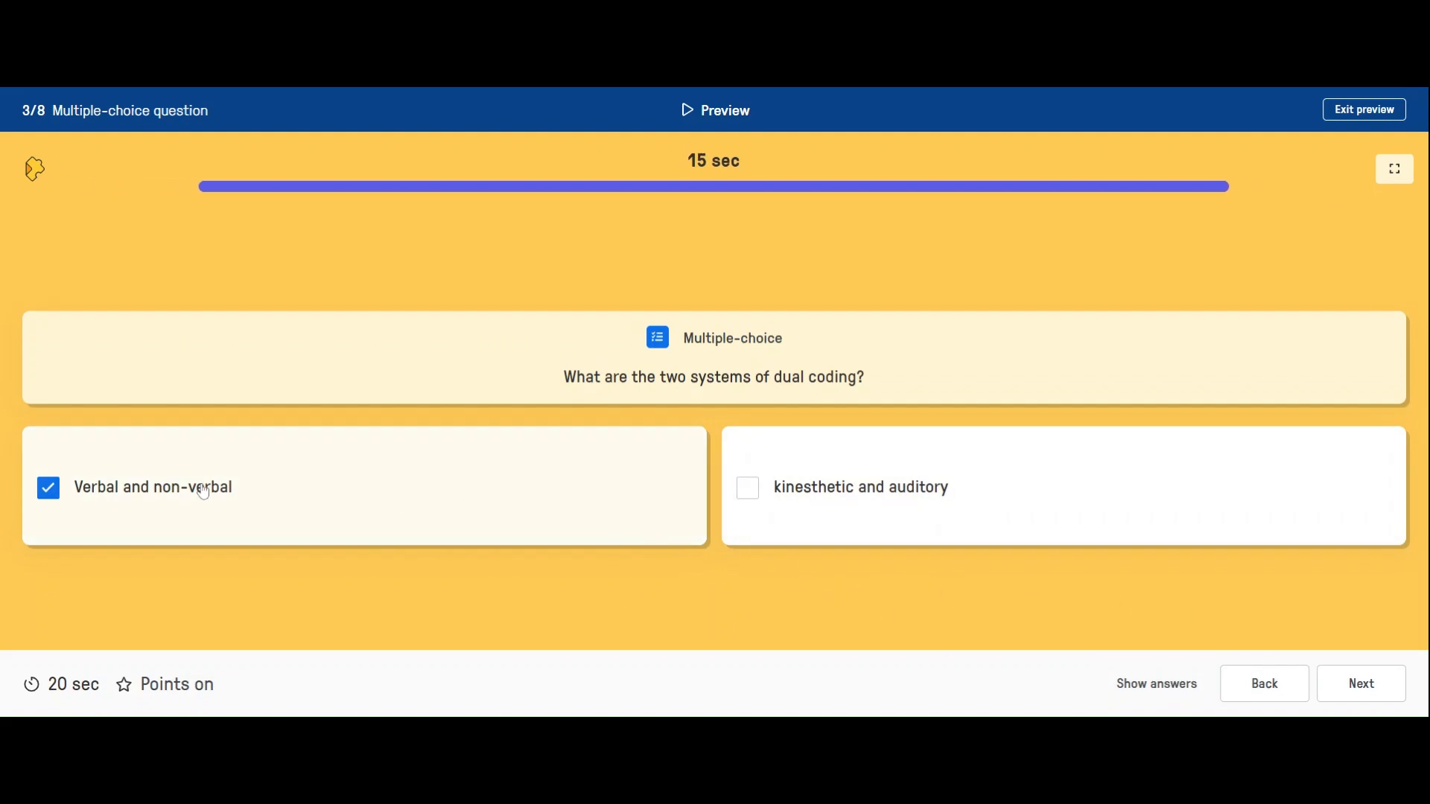
Go through the remaining slides and the open-ended question to the Final Thought slide, and exit the preview
click(1362, 698)
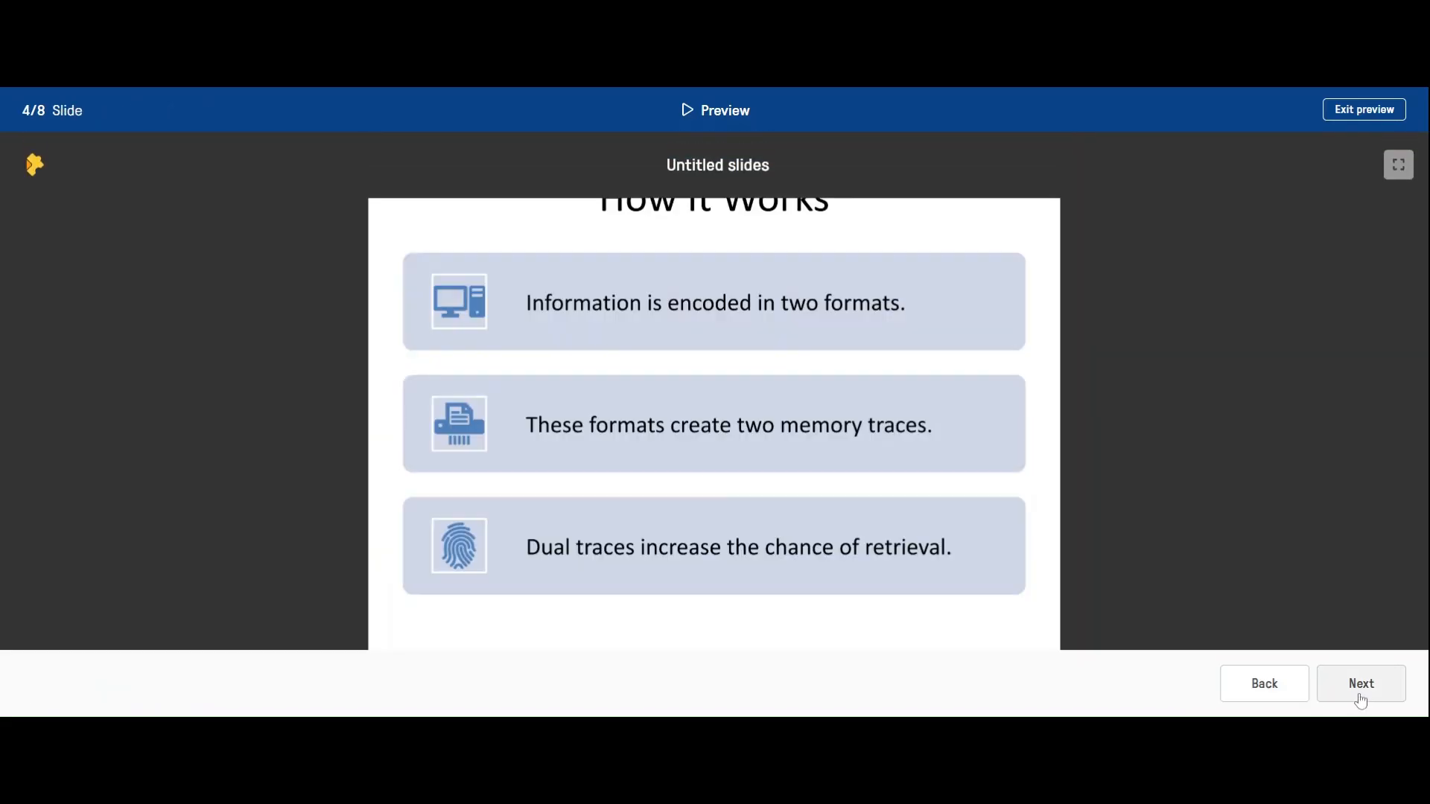
click(1362, 702)
click(1353, 703)
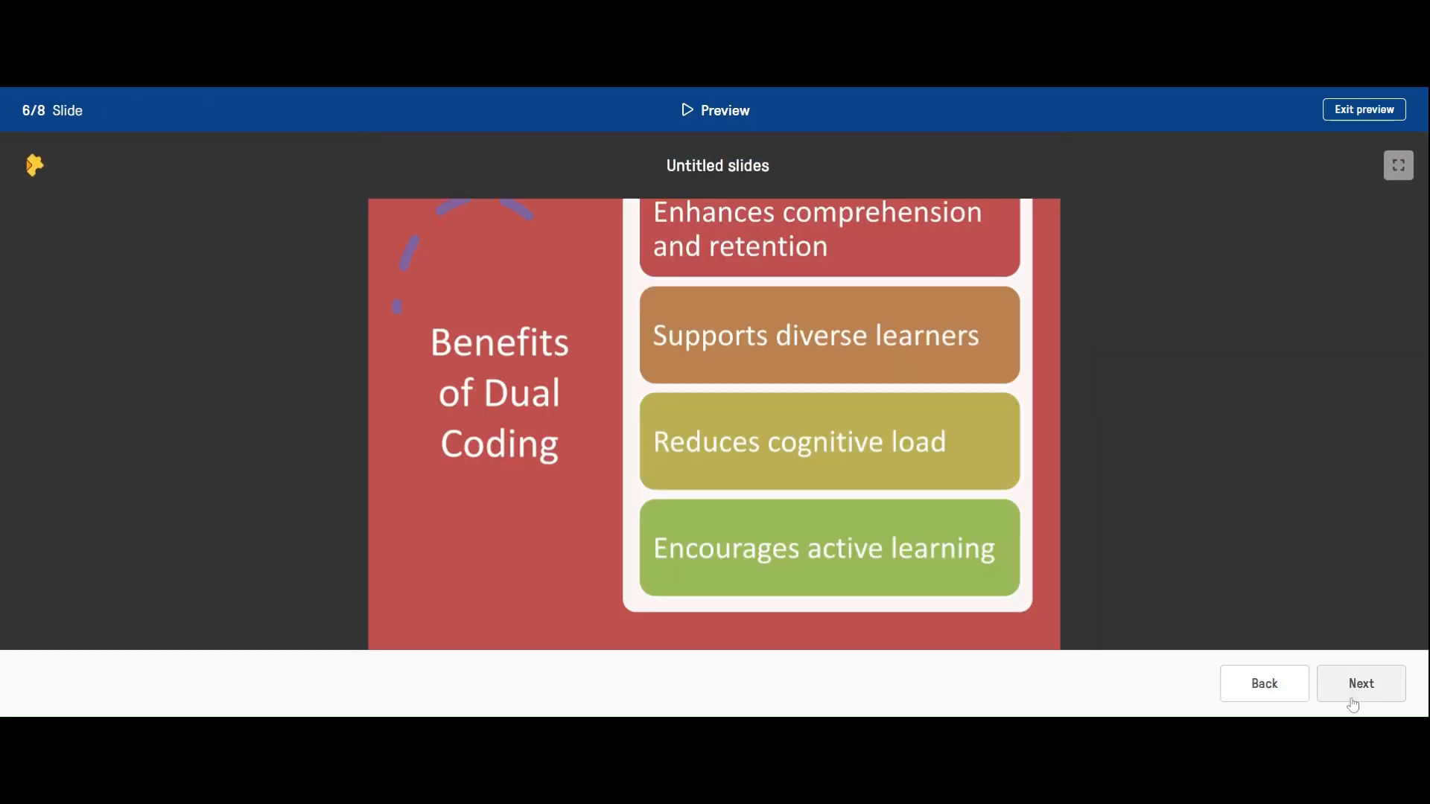
click(1402, 695)
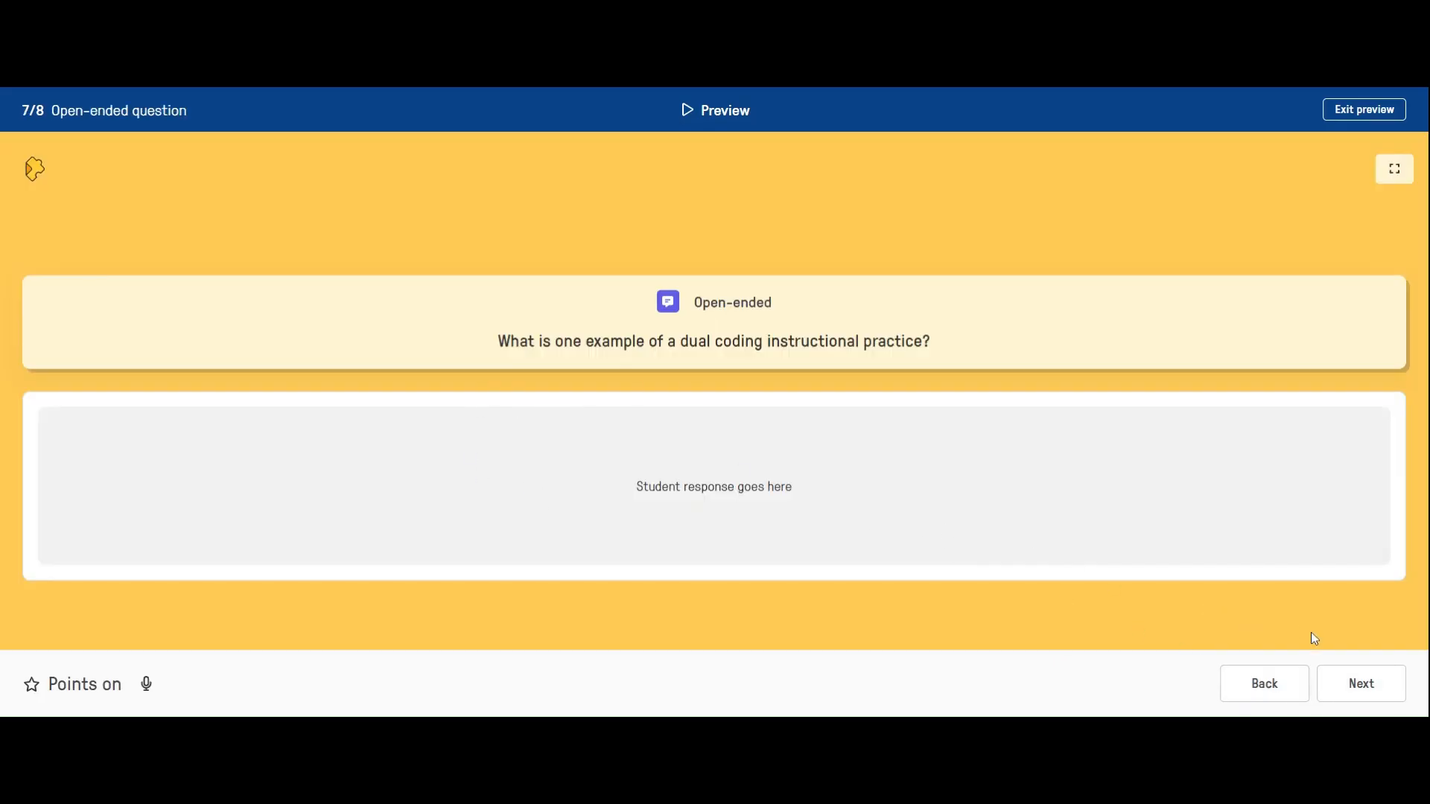
click(1361, 683)
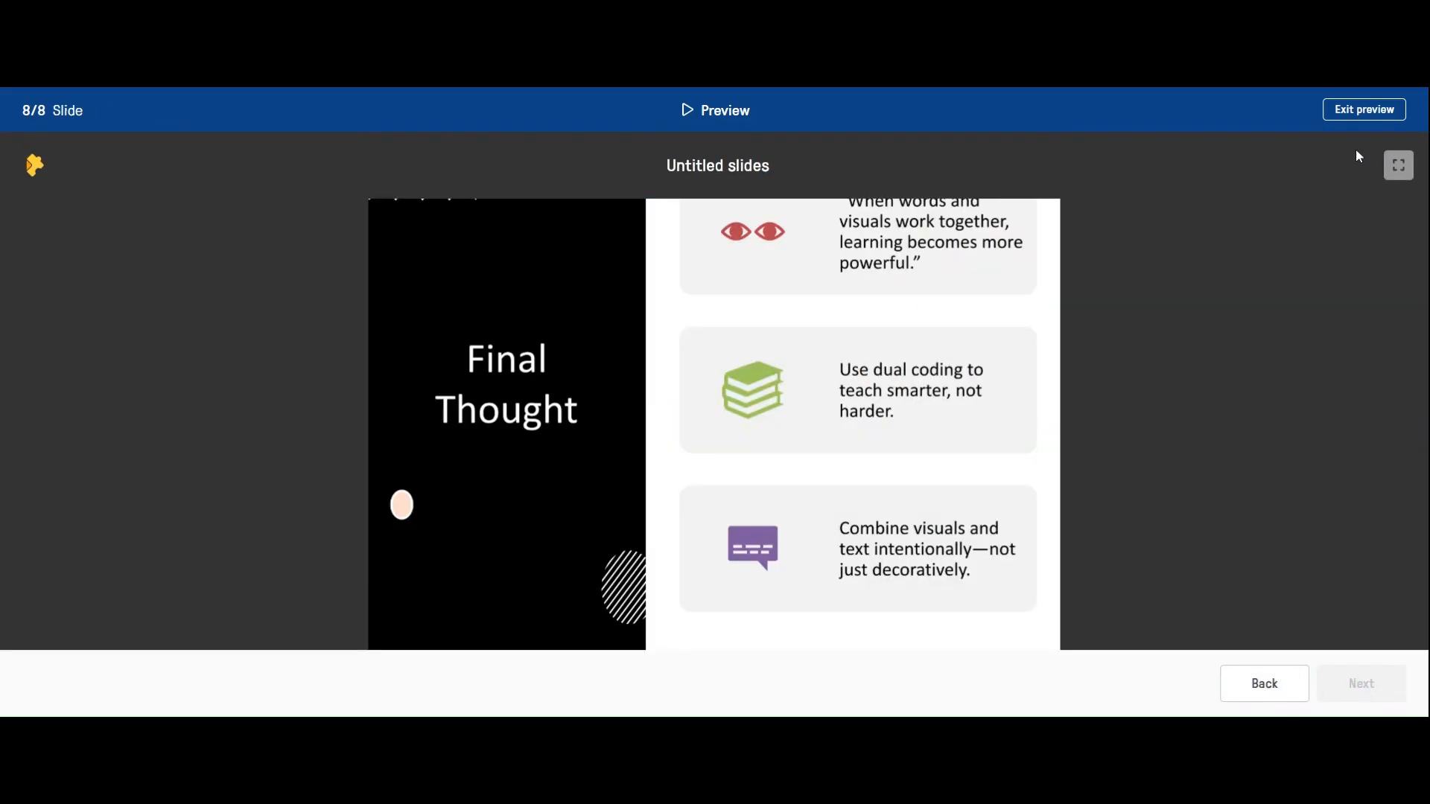
click(1364, 110)
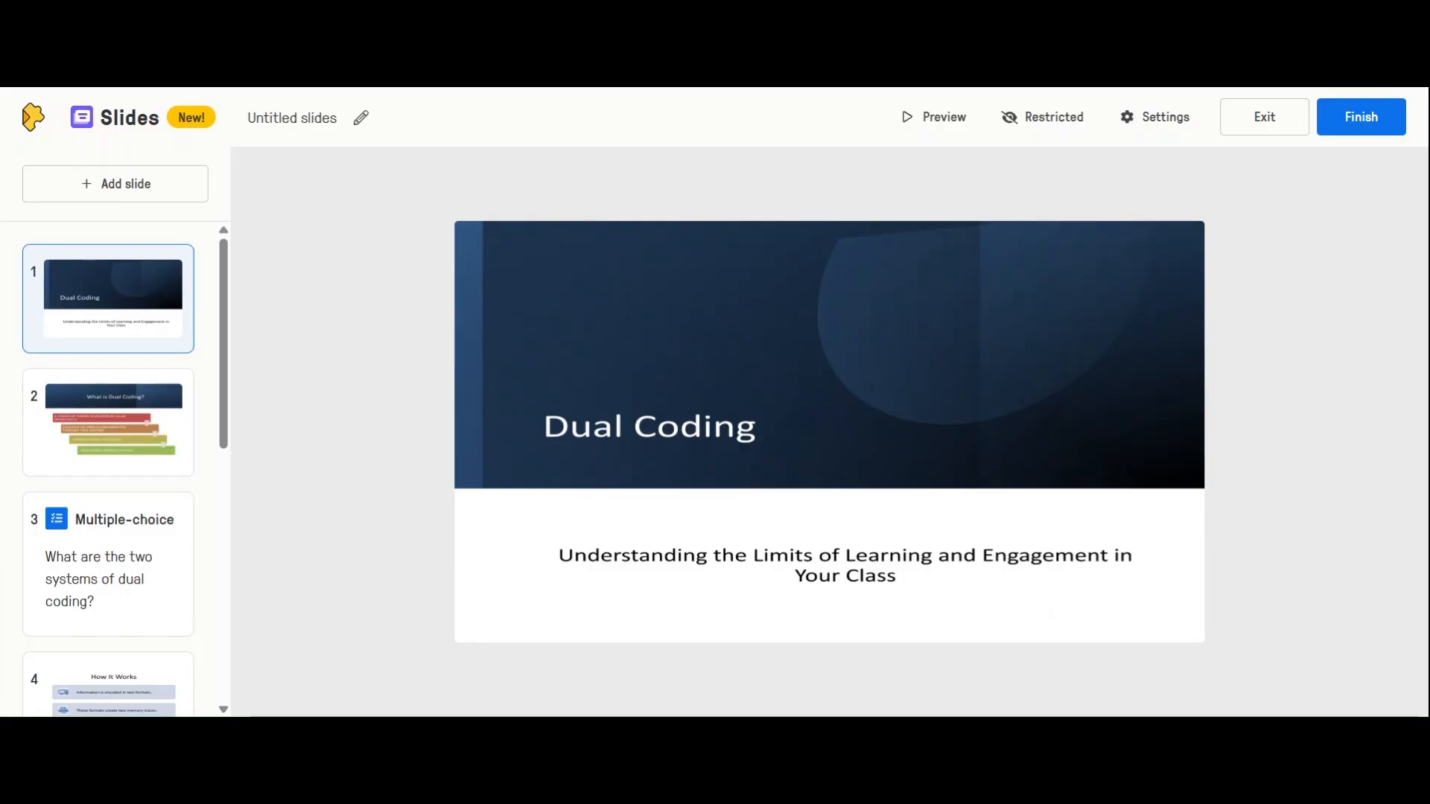
Finish the slides activity and, in the Brightspace course's Edpuzzle Module, start adding an existing Edpuzzle activity
click(1364, 115)
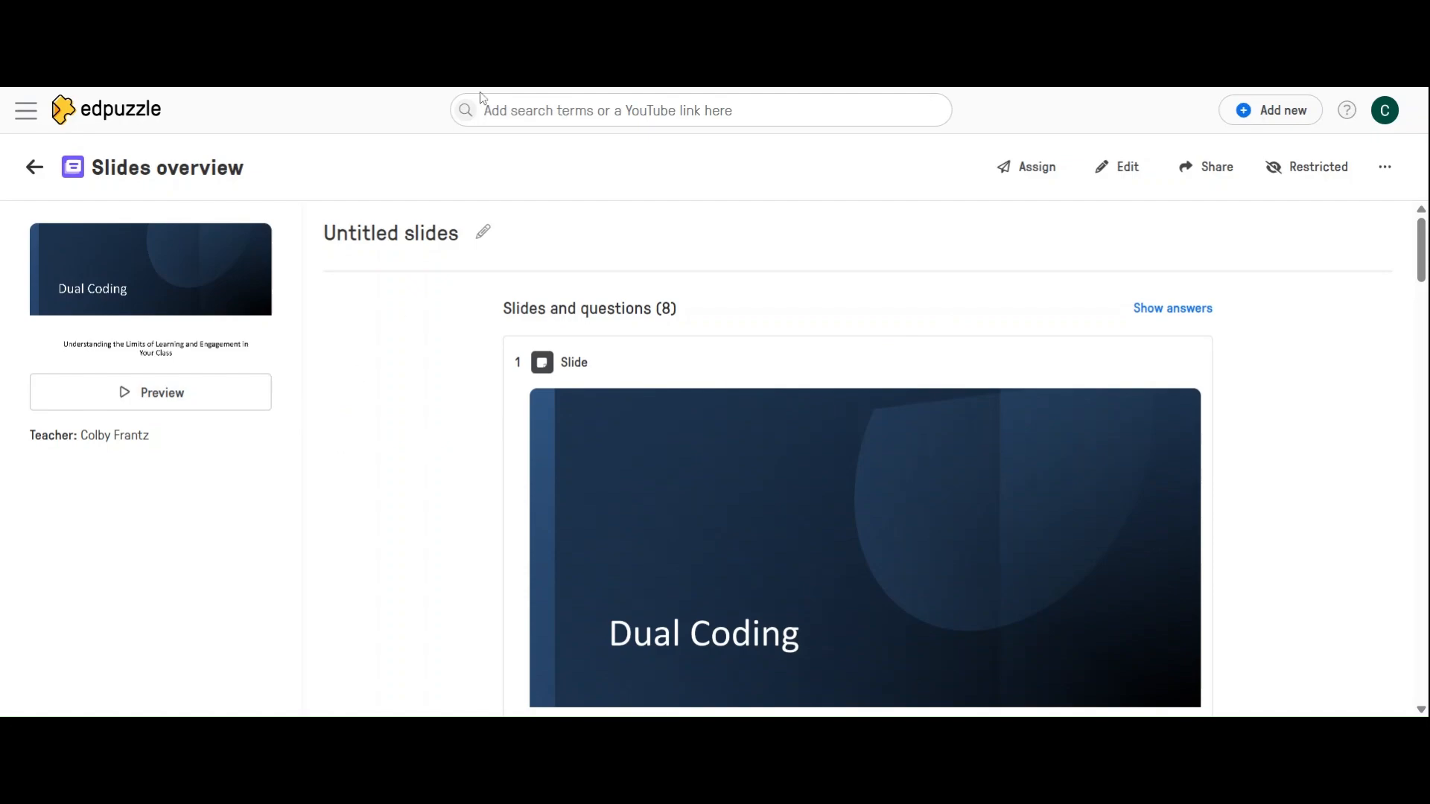
click(694, 88)
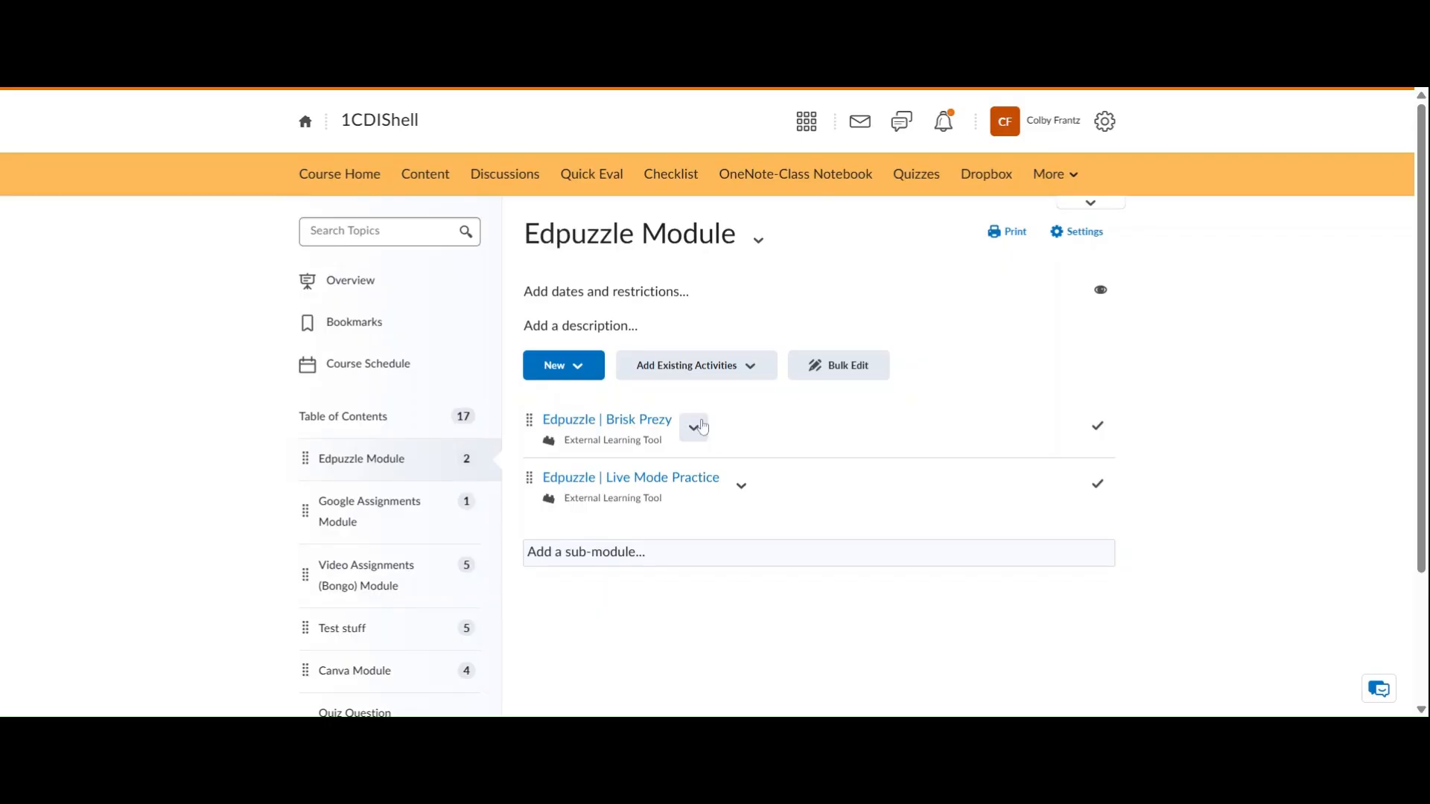
click(726, 377)
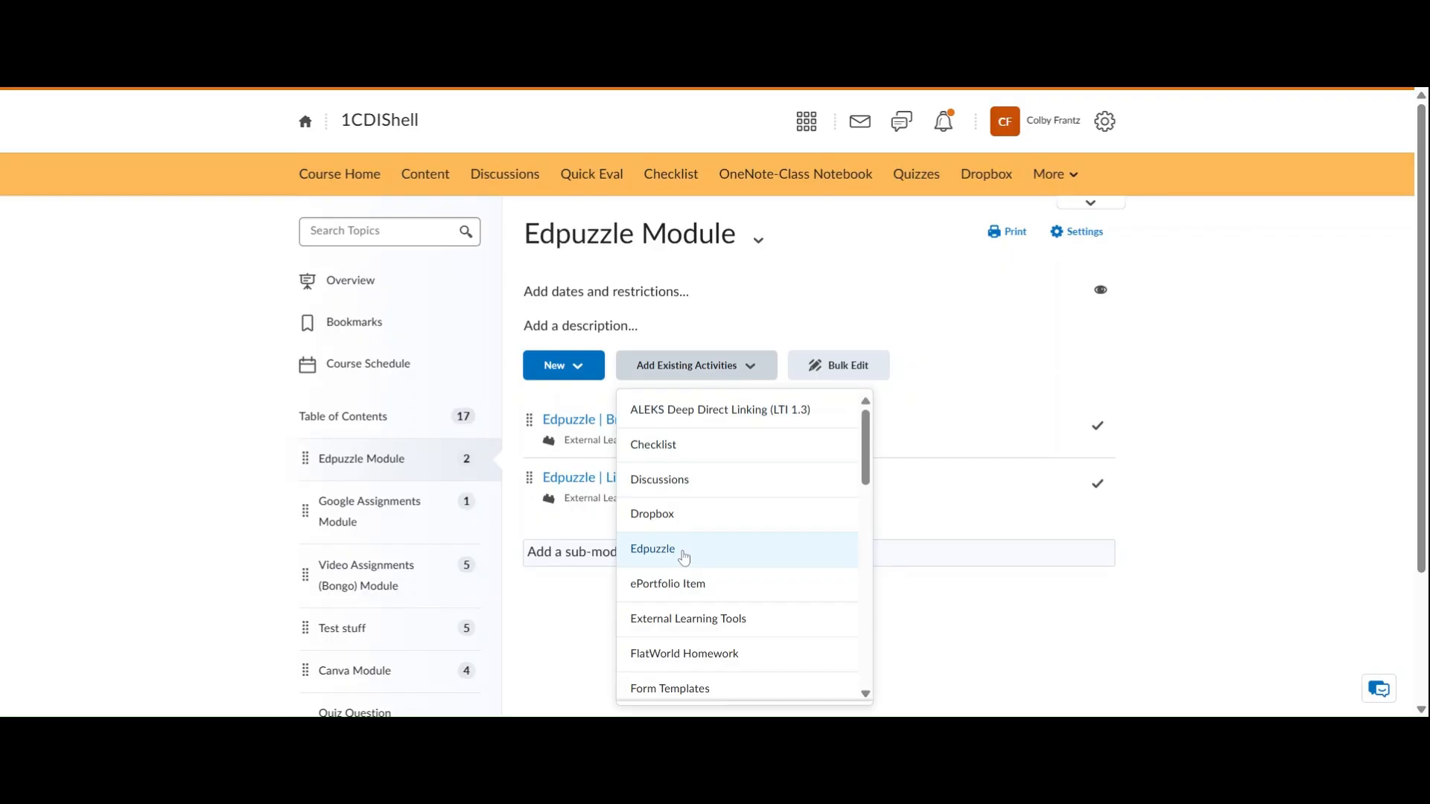
click(684, 551)
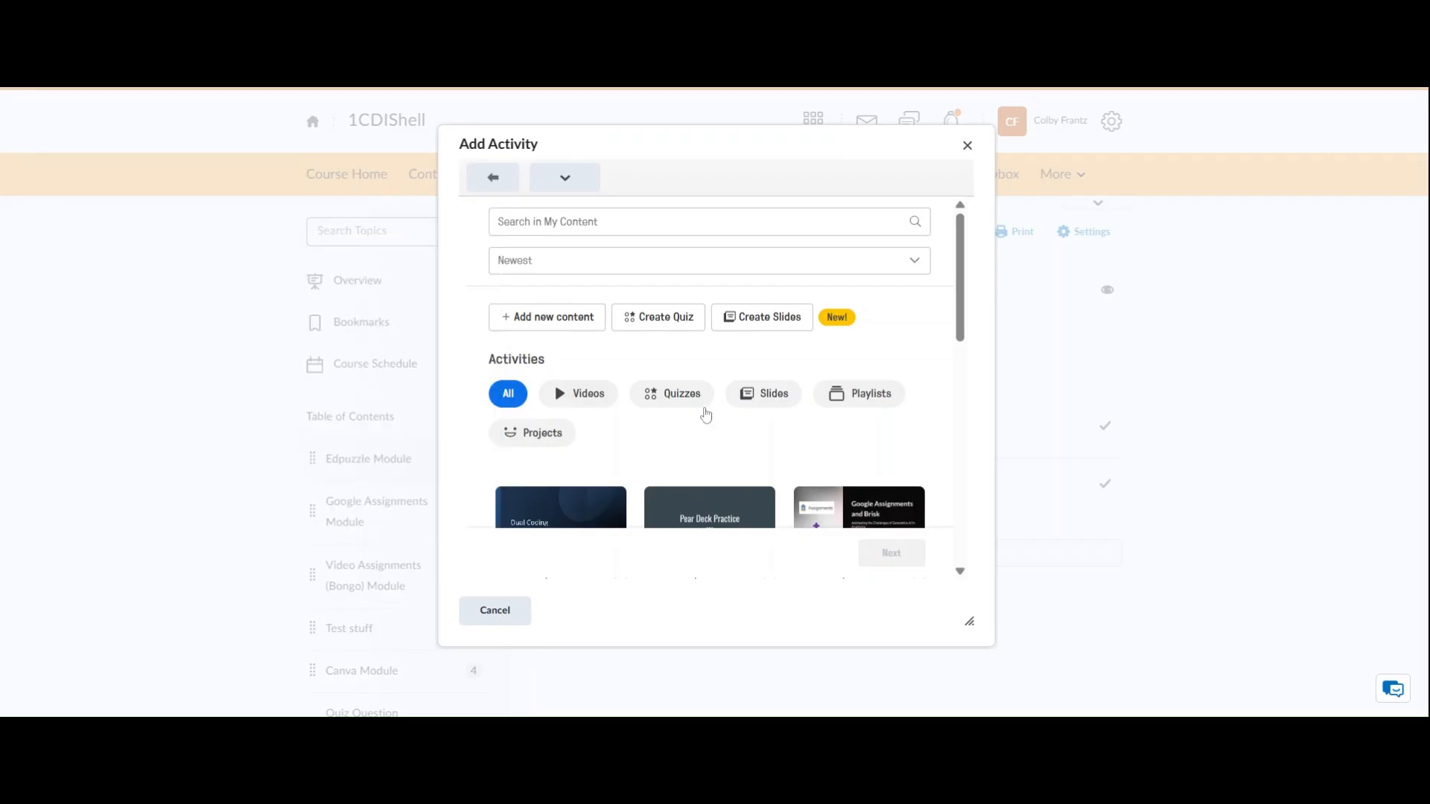
Choose the untitled Dual Coding slides as the content of the new activity and continue to its details
scroll(706, 415, down, 2)
scroll(695, 409, up, 2)
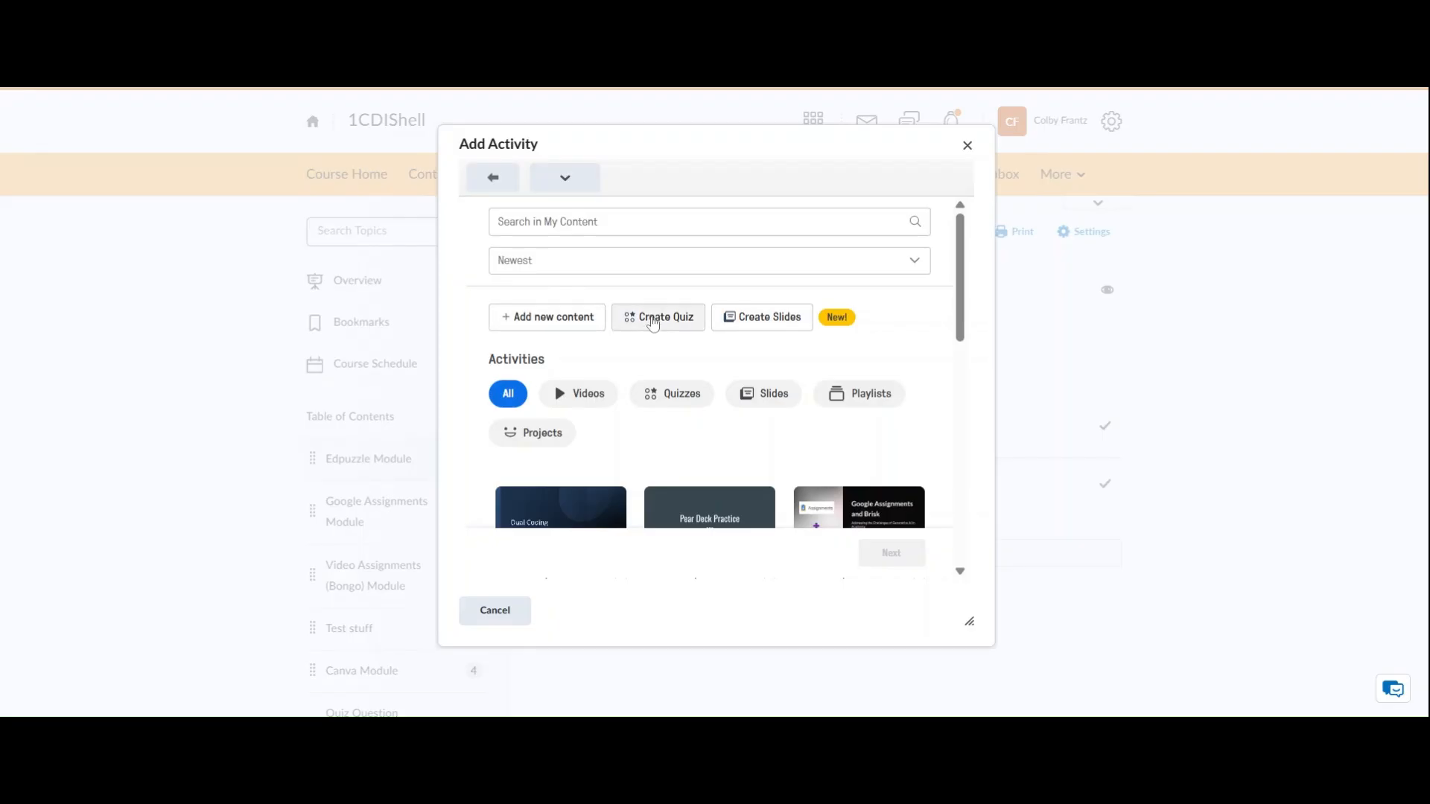
scroll(696, 338, down, 1)
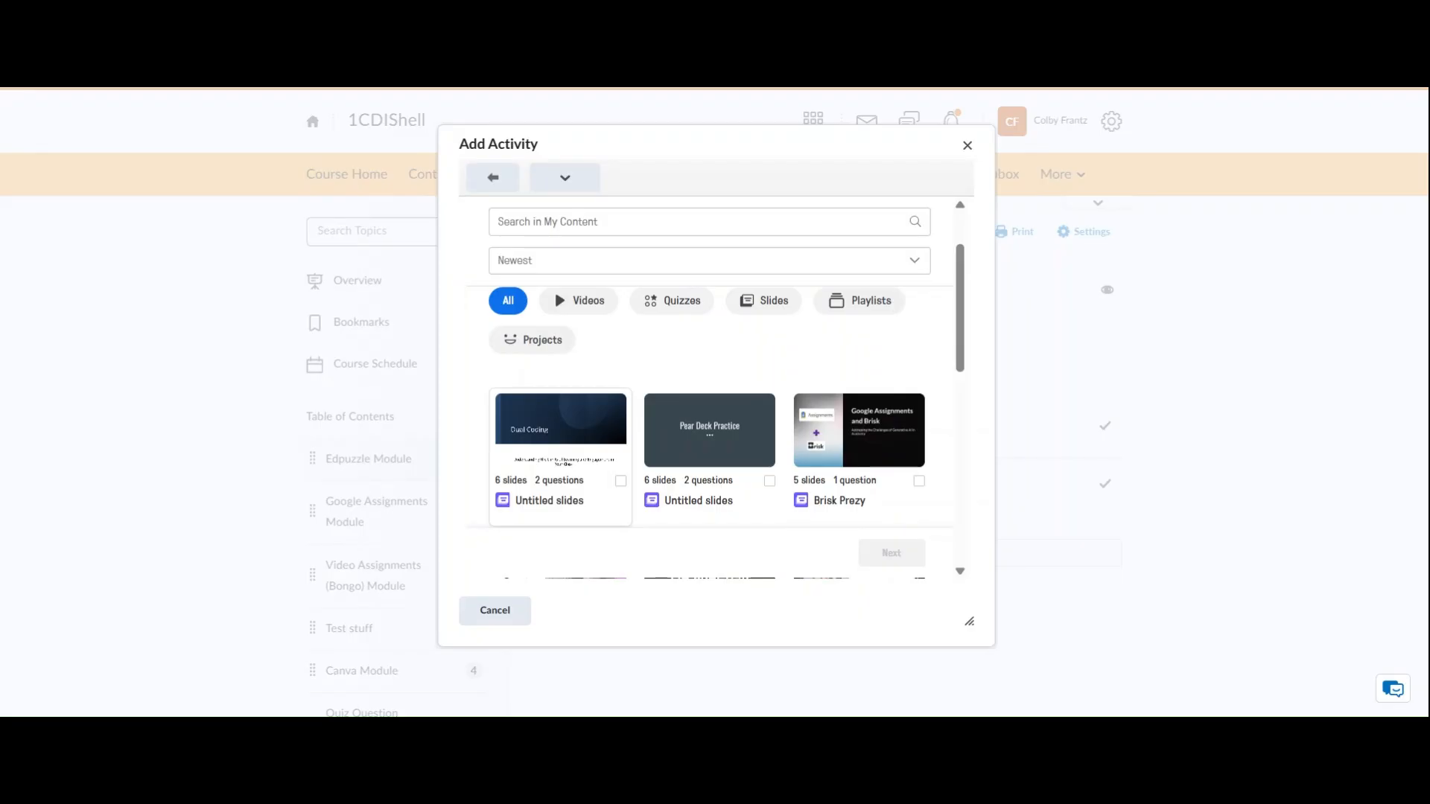
click(553, 476)
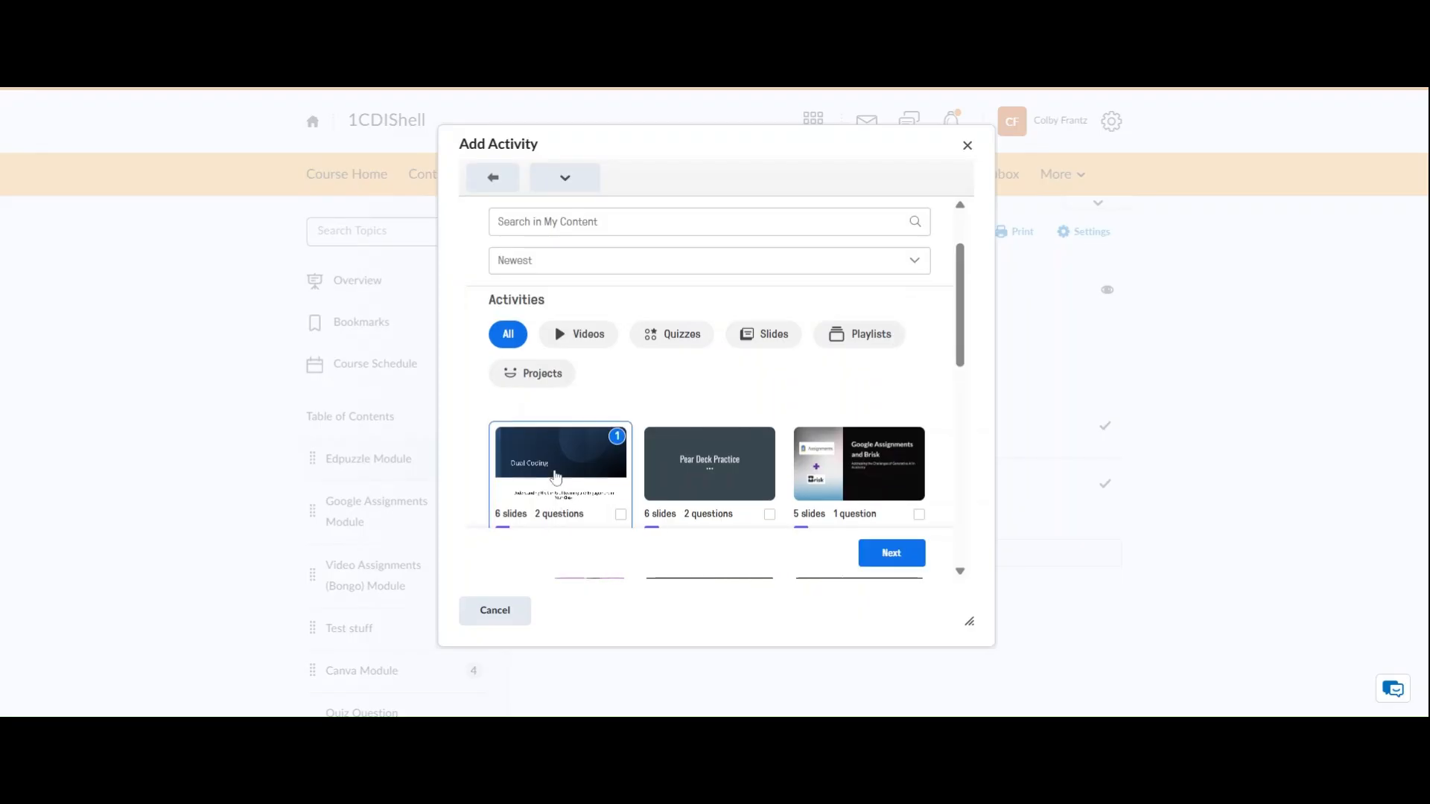
scroll(553, 476, down, 2)
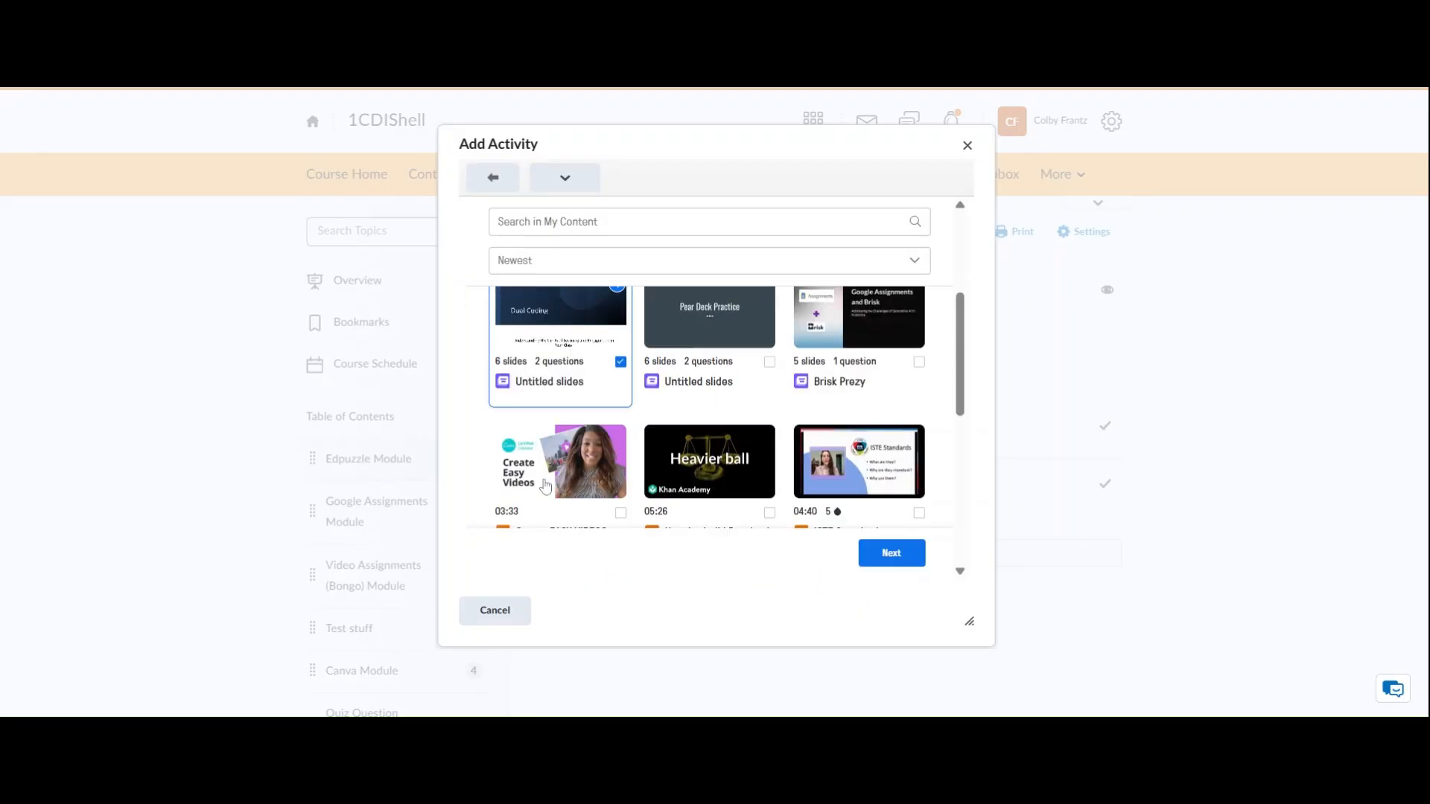
click(888, 553)
Replace the assignment title with "Dual Coding" and continue to the settings
click(606, 265)
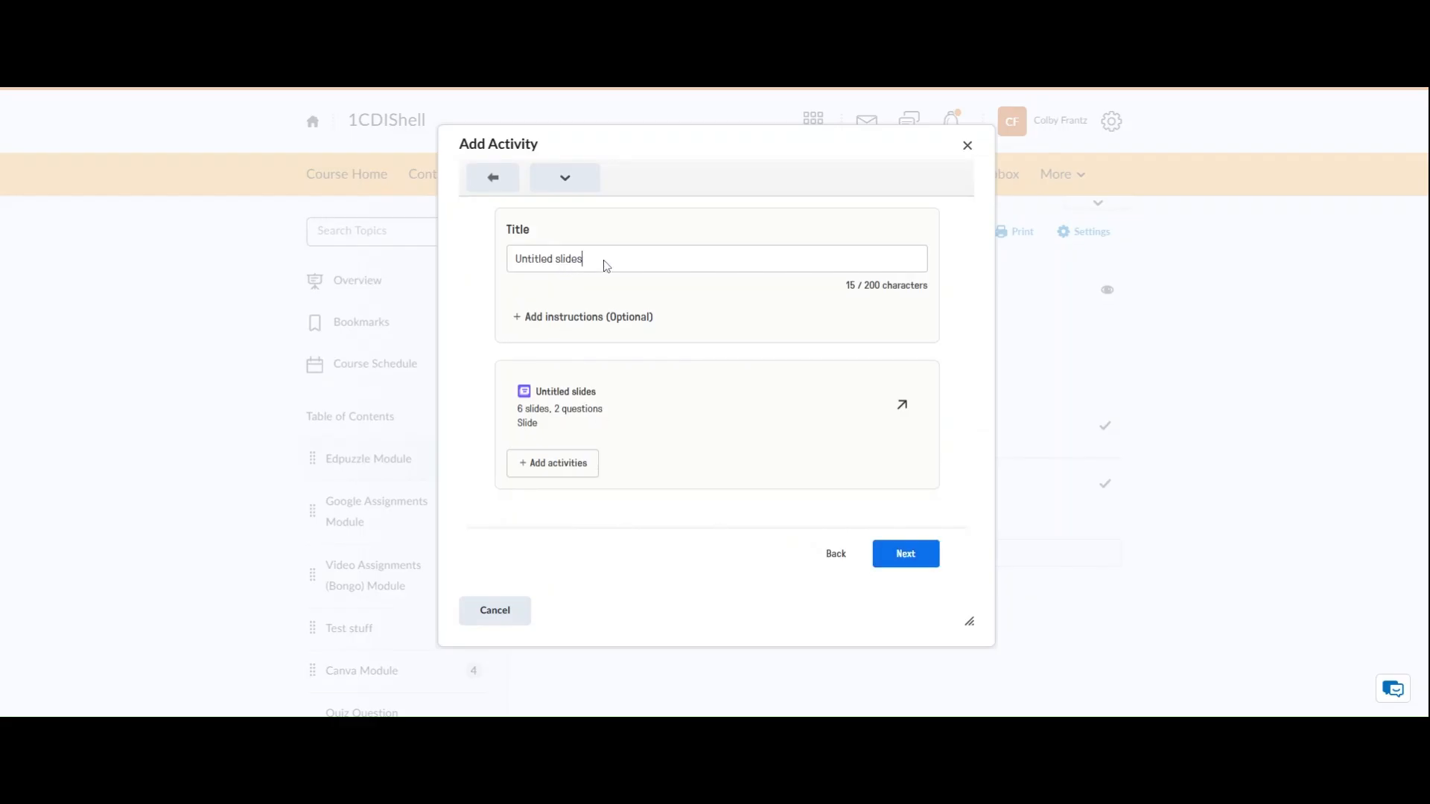
key(BackSpace)
key(BackSpace)
key(BackSpace)
key(BackSpace)
key(BackSpace)
key(BackSpace)
key(BackSpace)
key(BackSpace)
key(BackSpace)
key(BackSpace)
key(BackSpace)
key(BackSpace)
key(BackSpace)
key(BackSpace)
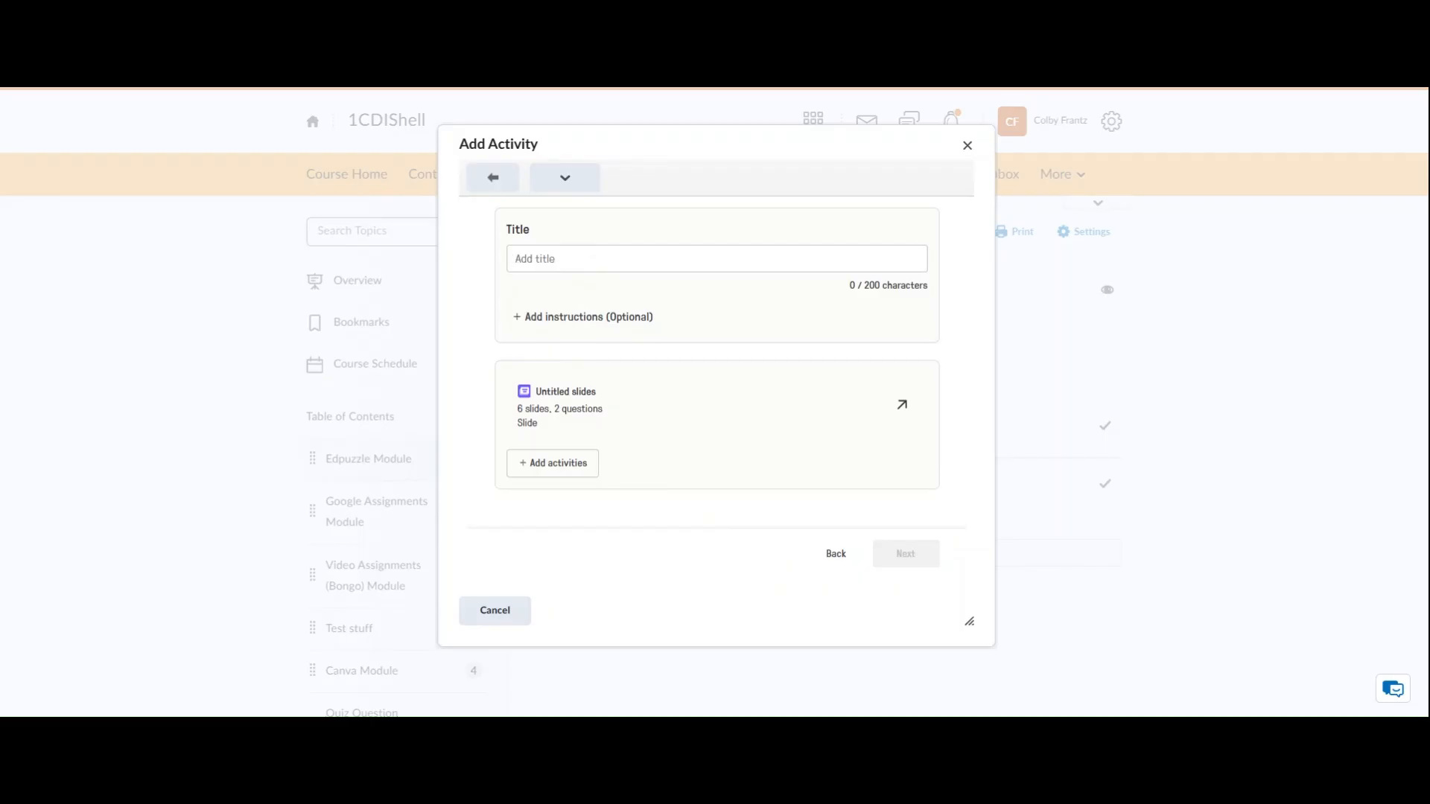
text(Dual Coding)
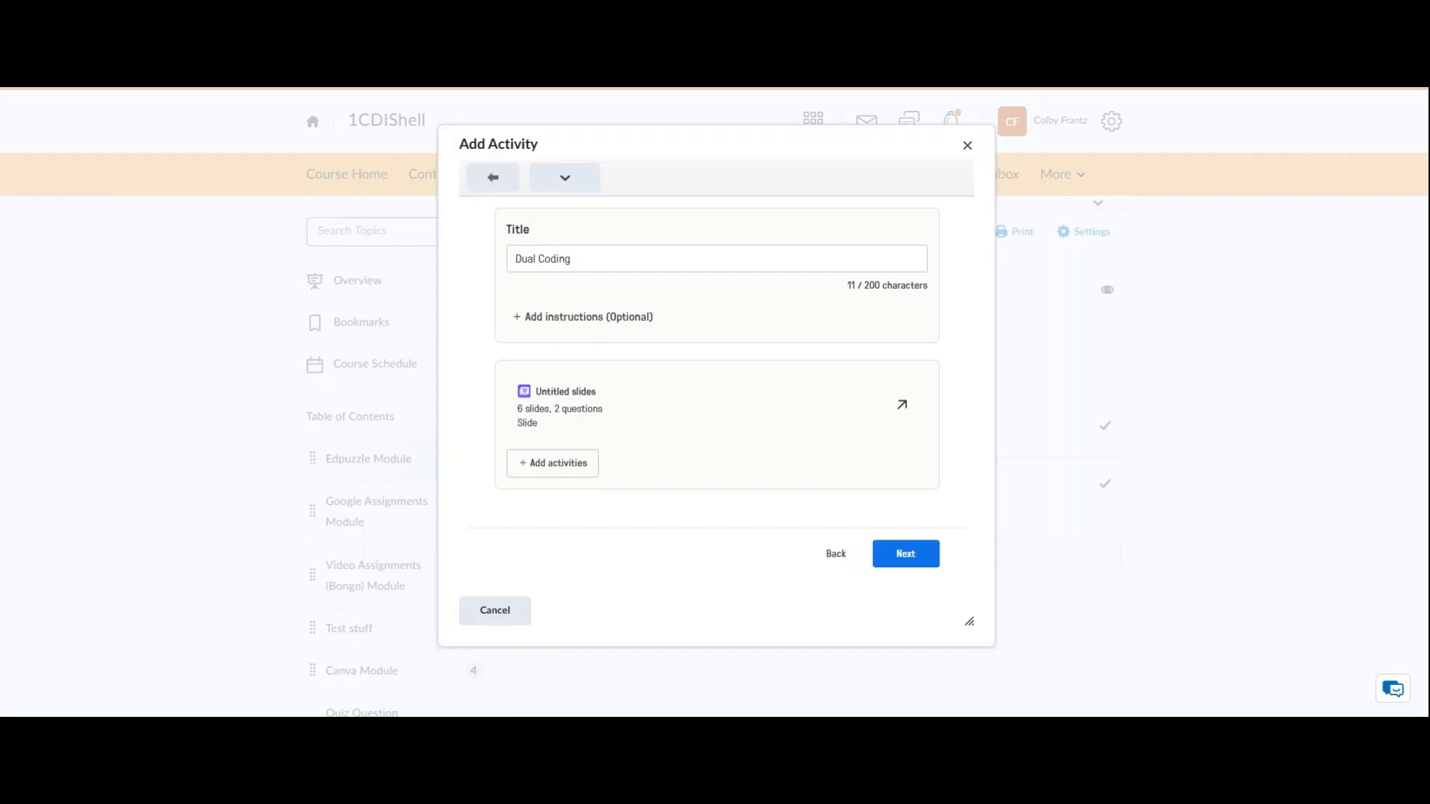
click(908, 560)
Review the assignment settings, keep 1 attempt with leaderboard and time limit on, and assign the activity
scroll(644, 447, down, 2)
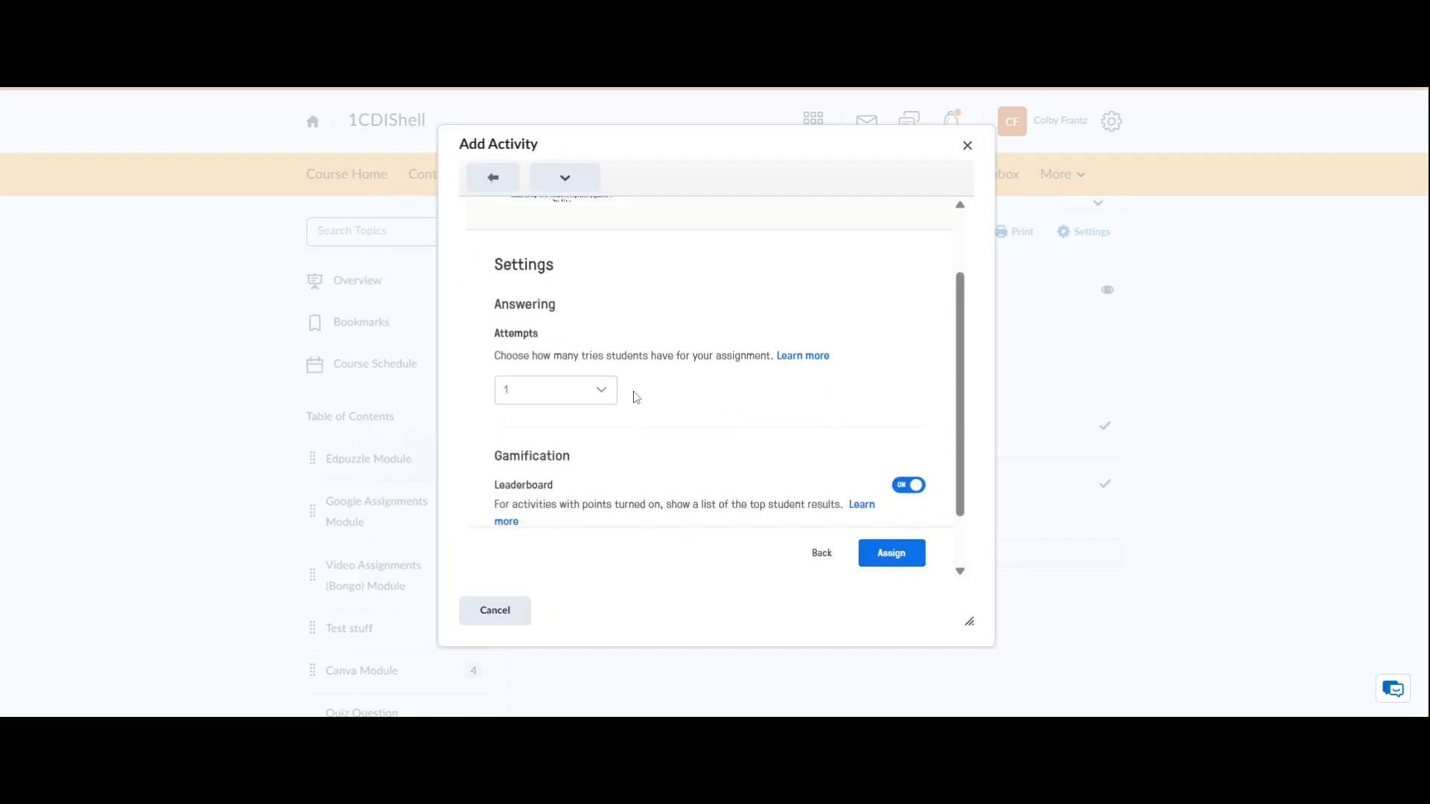
click(602, 397)
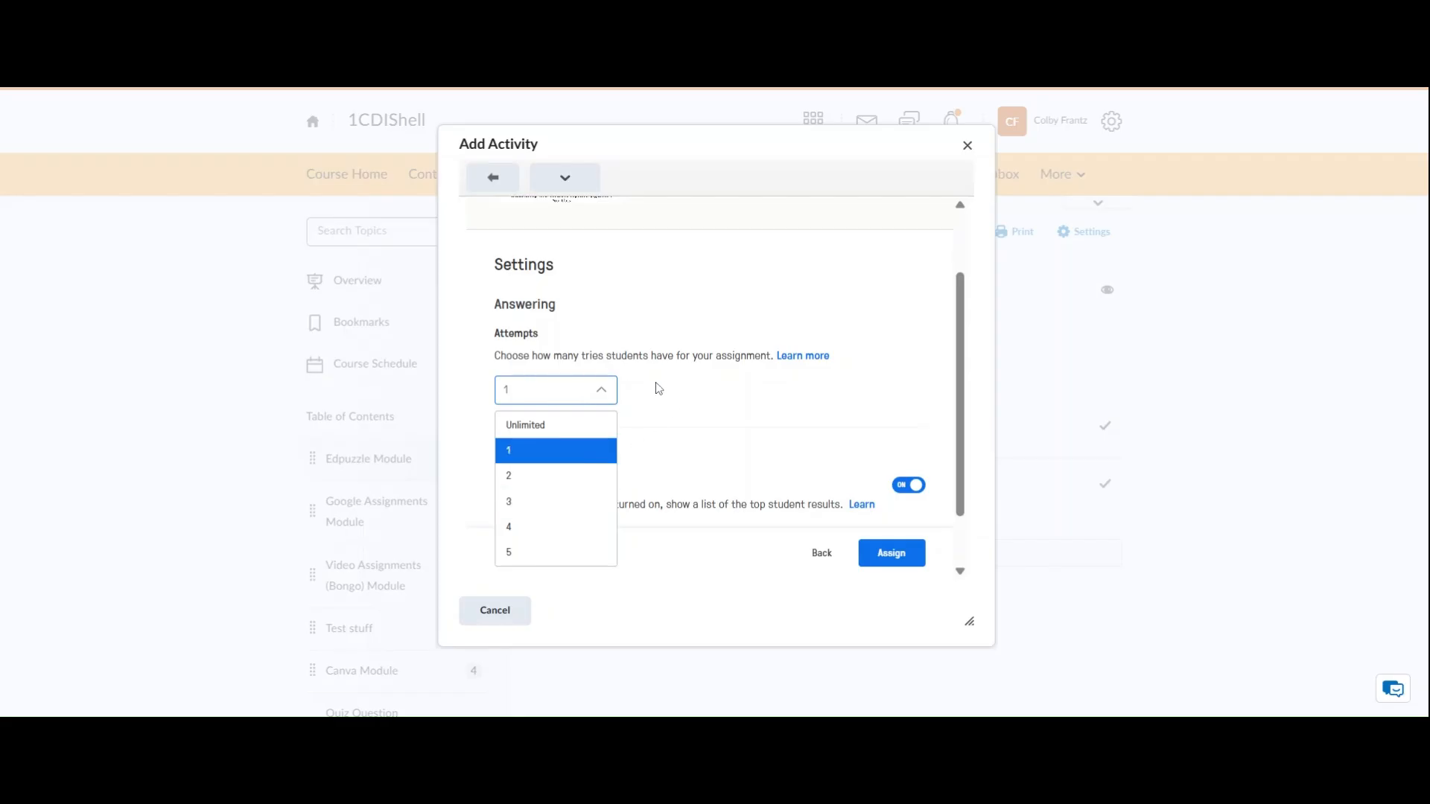
scroll(655, 389, down, 1)
click(661, 435)
scroll(663, 436, down, 1)
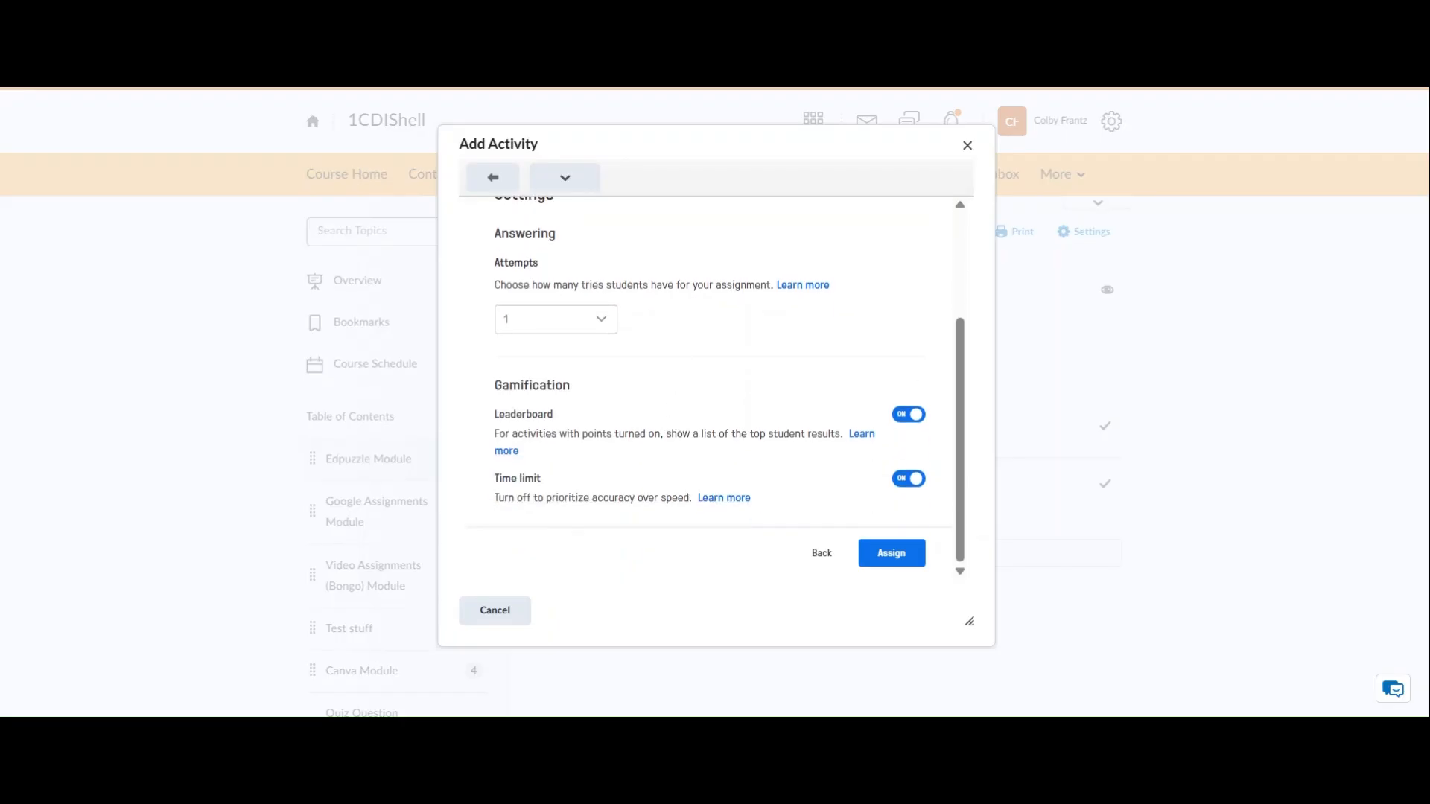
click(910, 419)
click(911, 419)
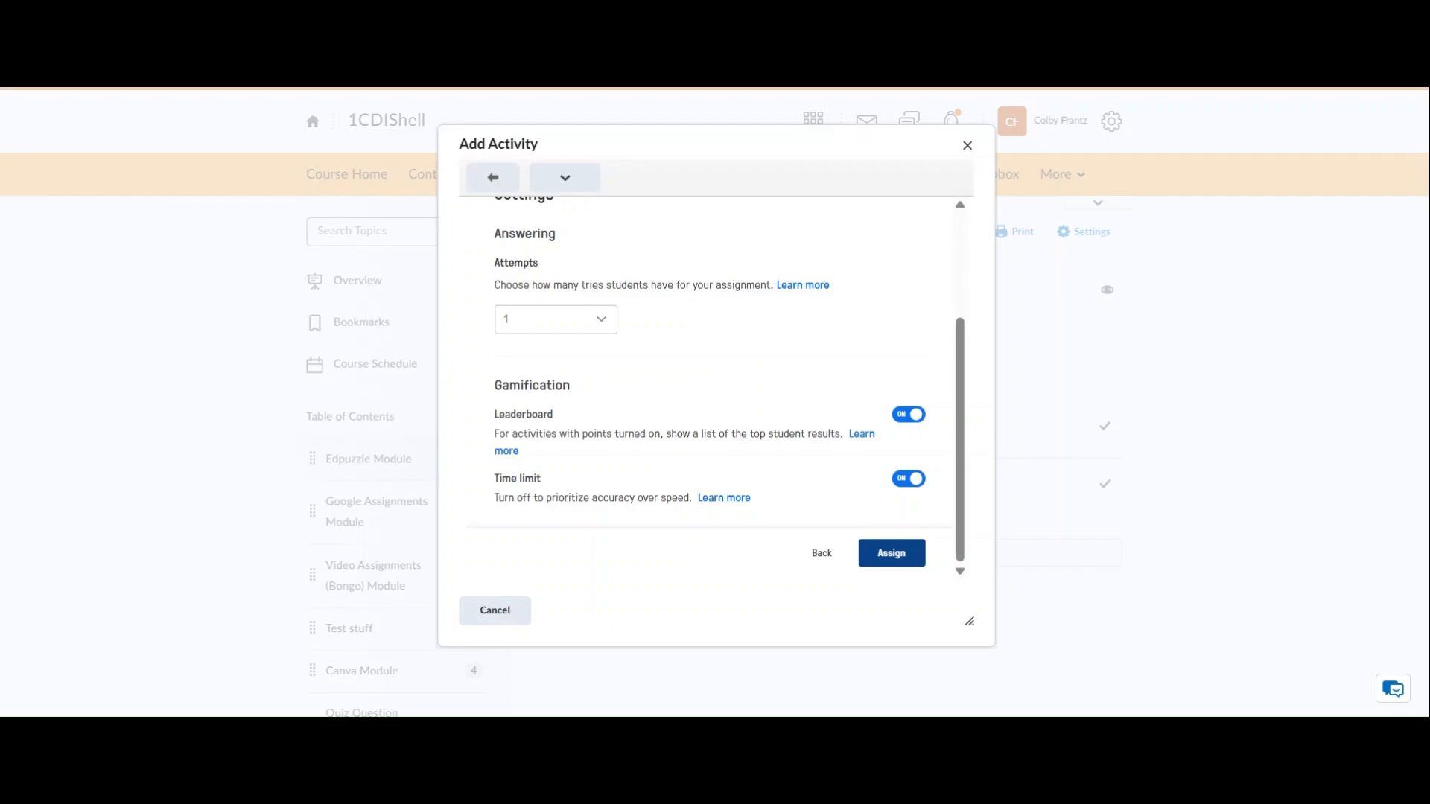
click(895, 557)
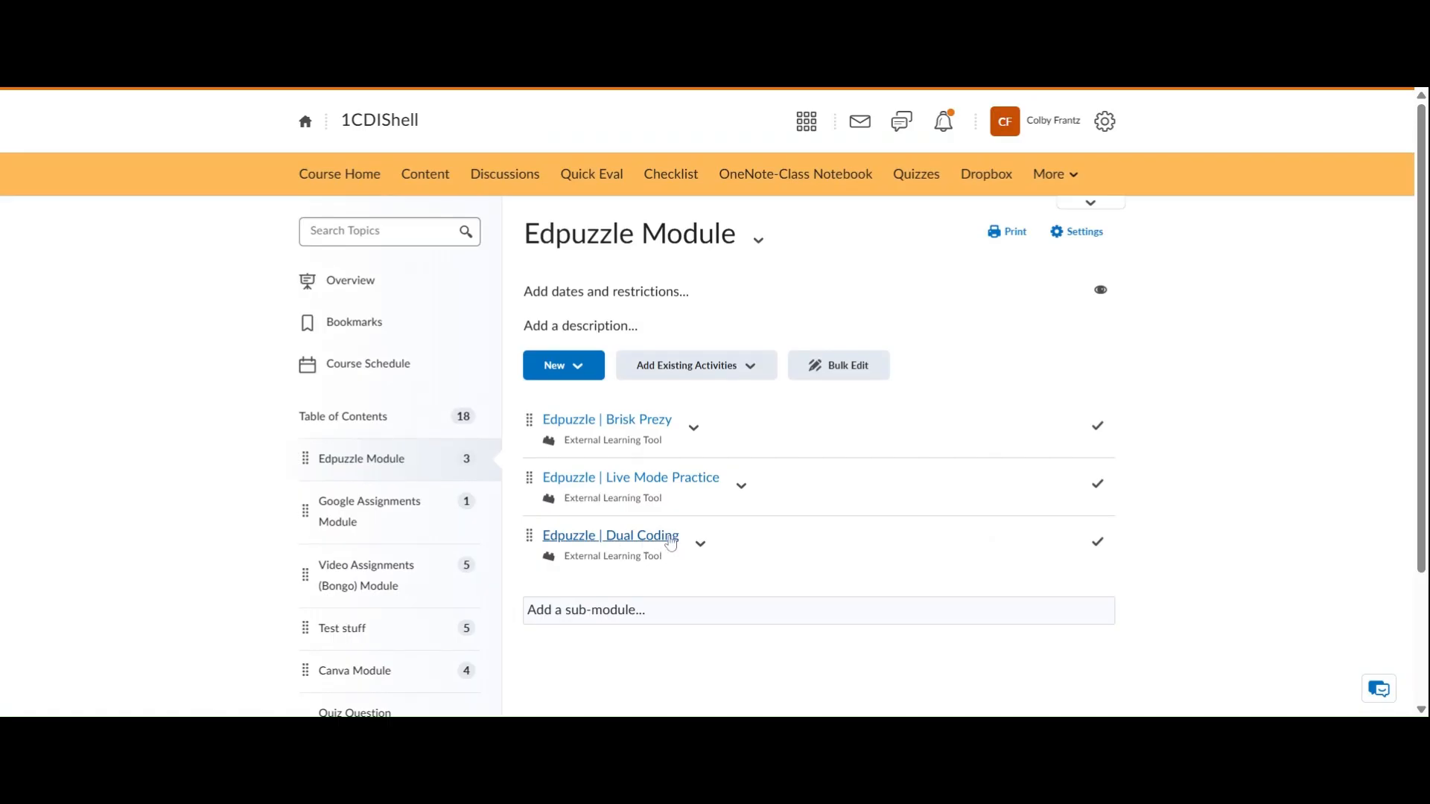
Open the Edpuzzle | Dual Coding activity in the module and start a new grade item for its assessment
click(611, 535)
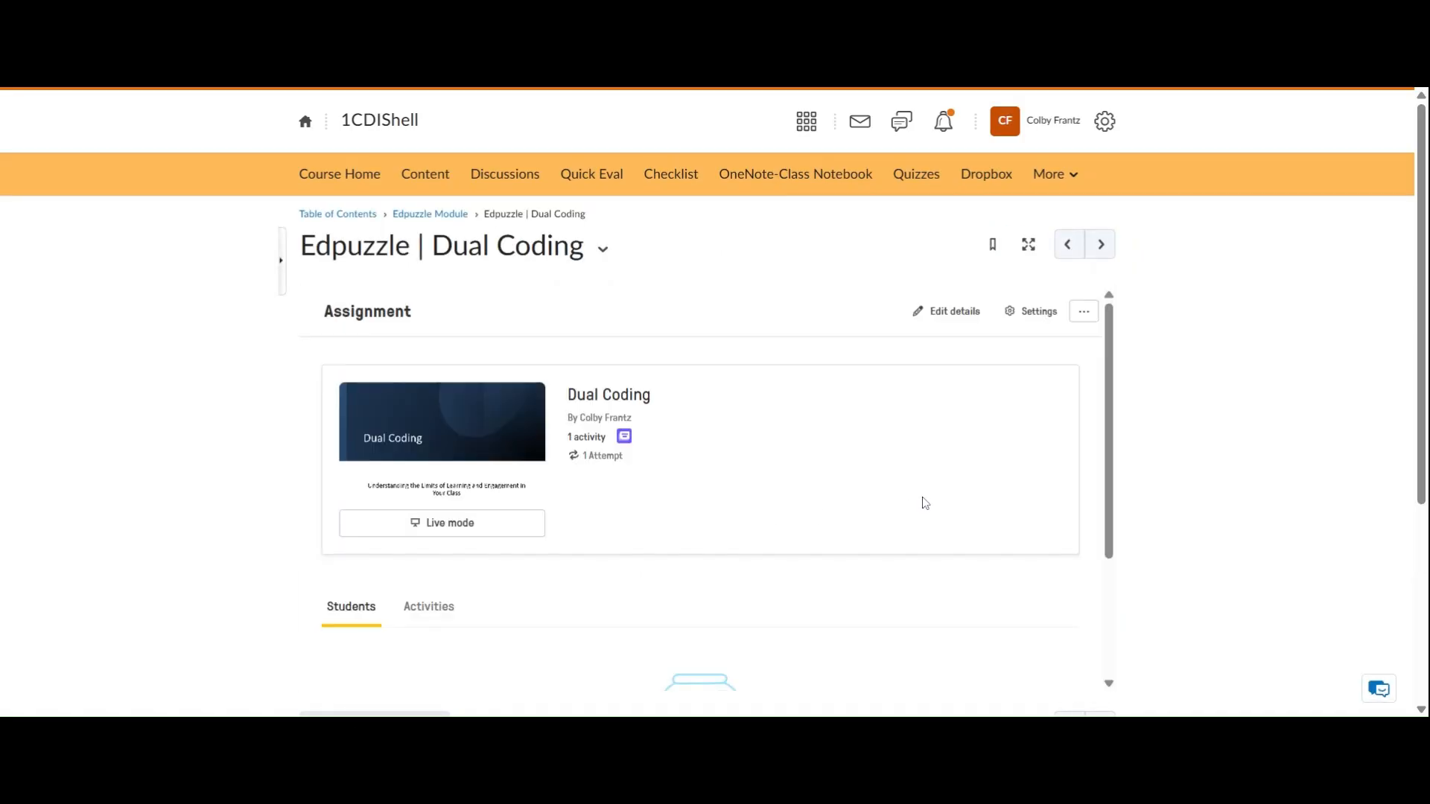
scroll(926, 506, down, 3)
scroll(934, 520, down, 4)
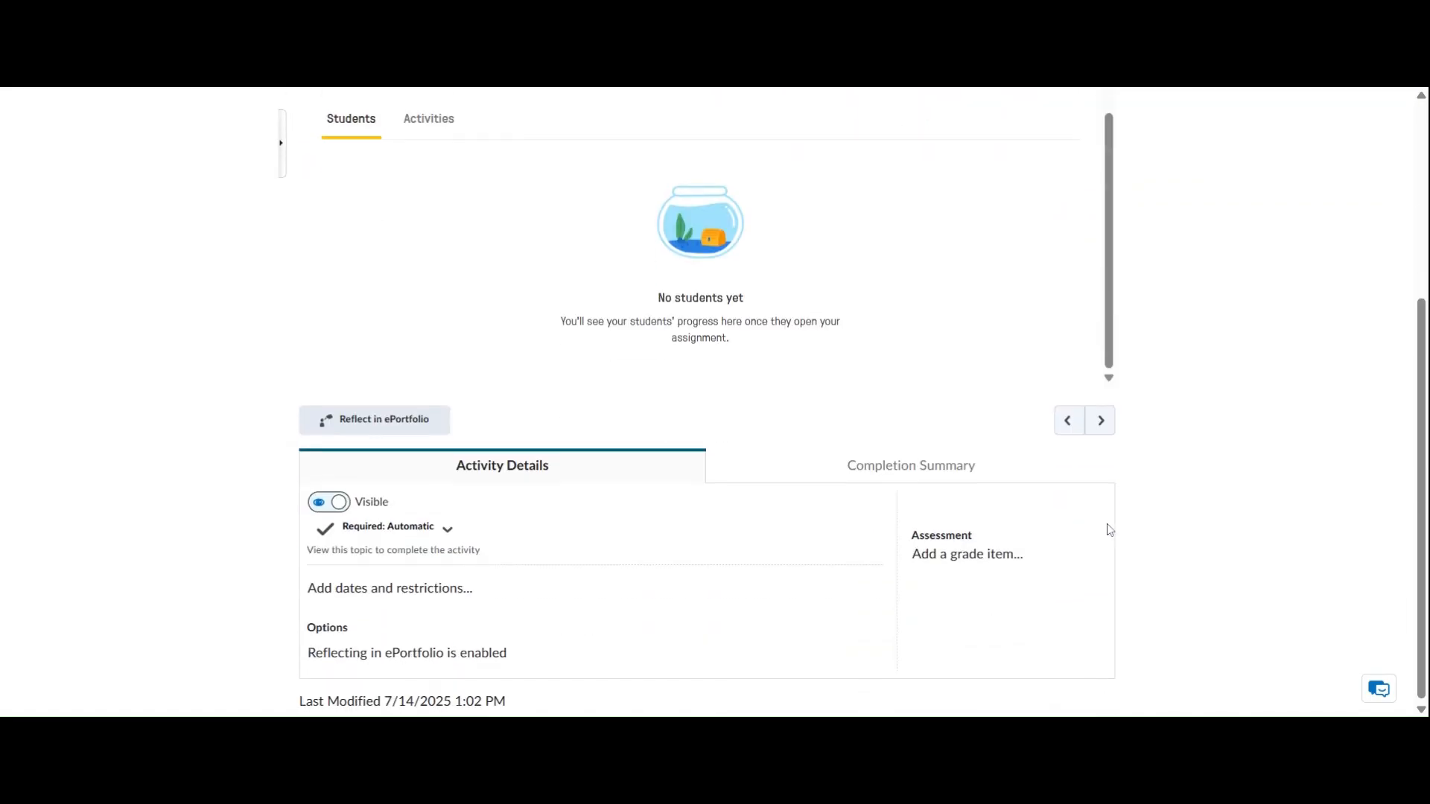
click(942, 553)
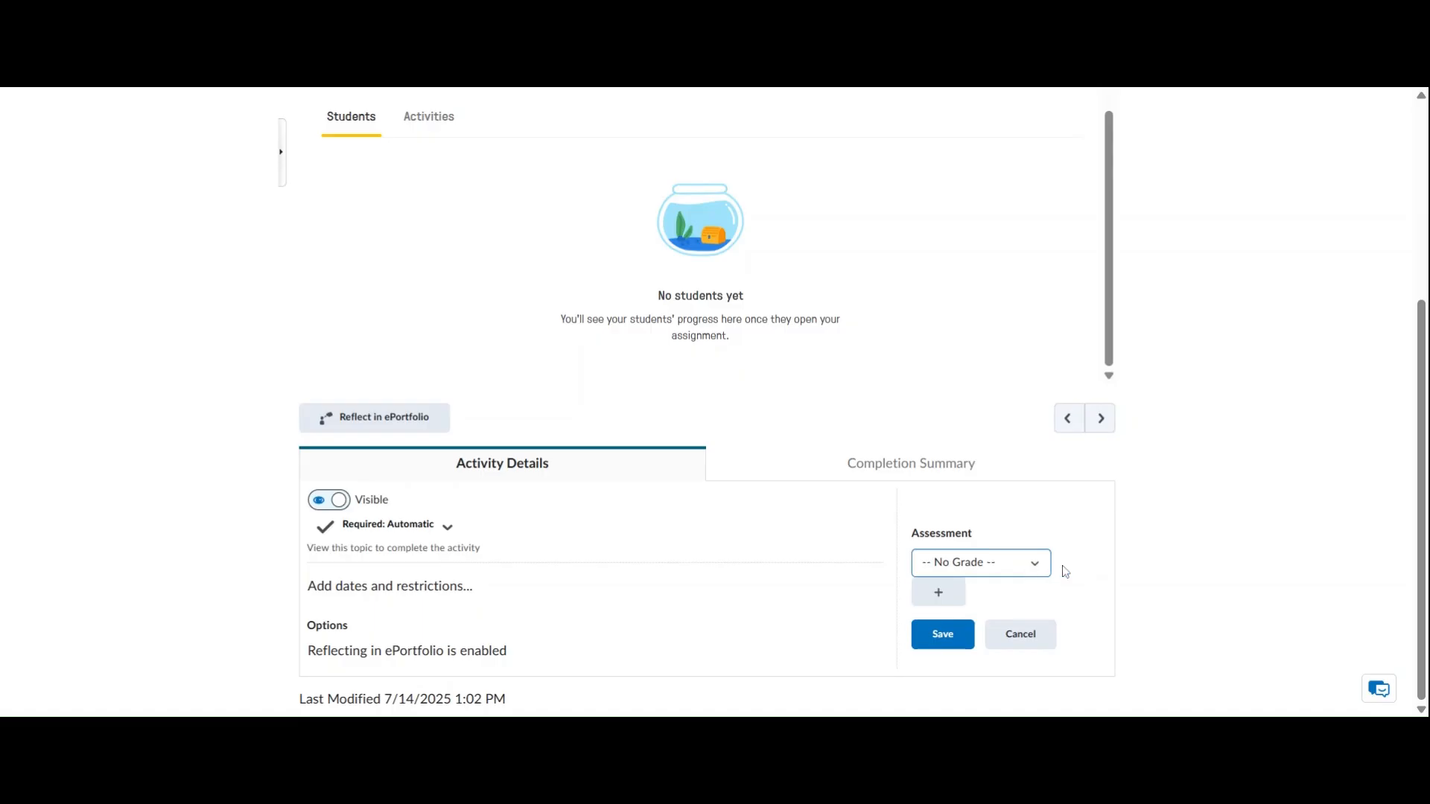
click(931, 601)
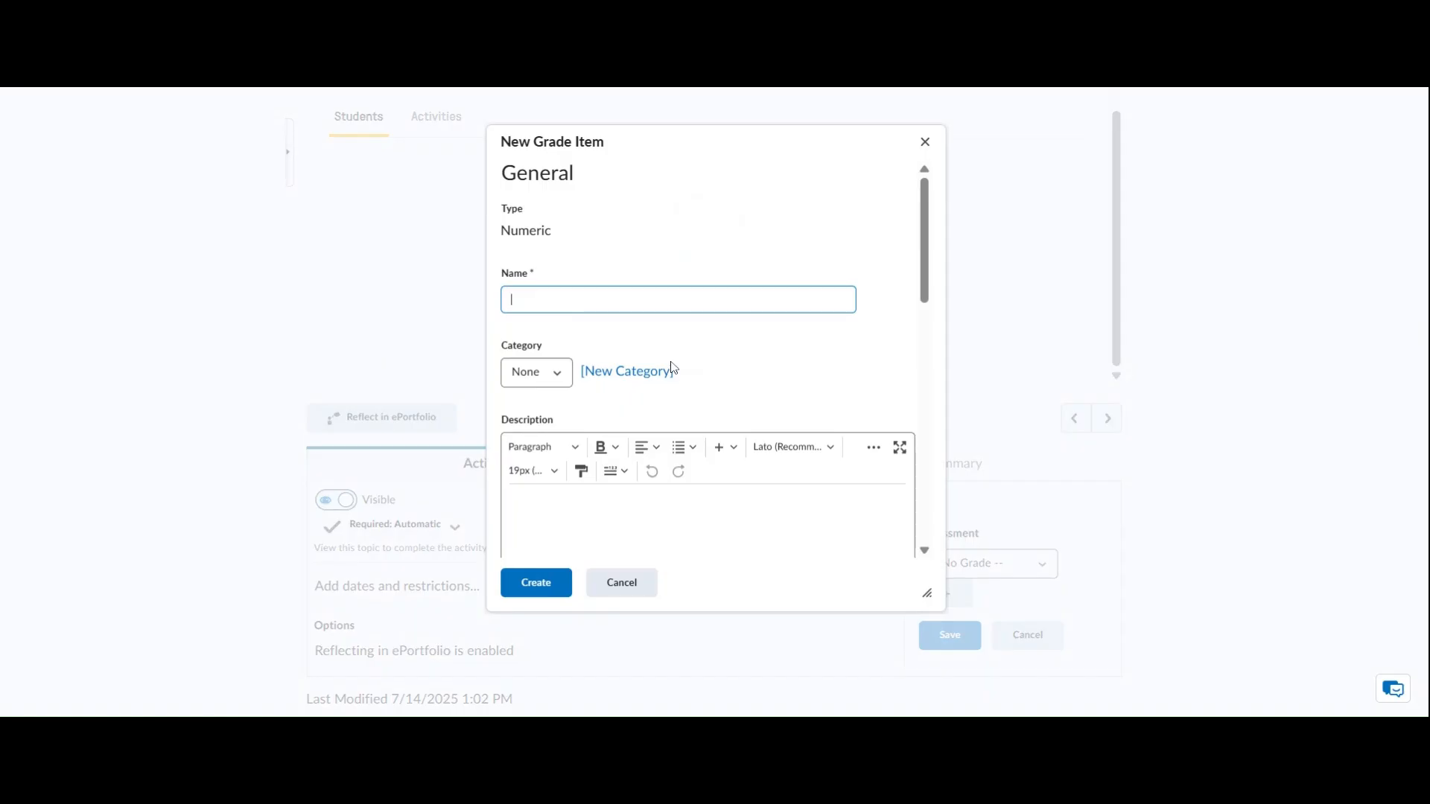
Name the grade item "Dual coding edpuzzle", set its maximum points to 2, and create it
text(Dual coding edpuzzle)
scroll(655, 365, down, 2)
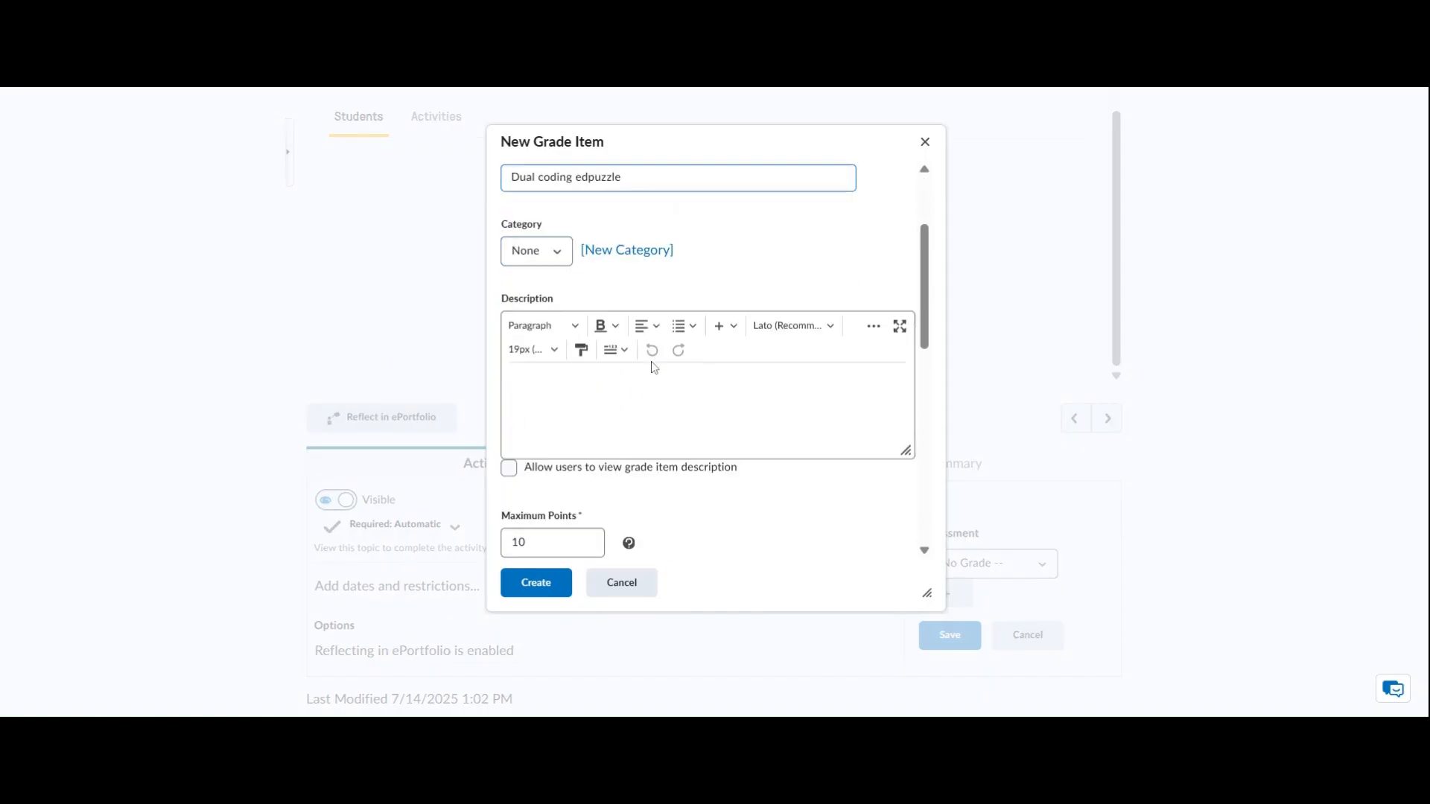
scroll(654, 367, down, 3)
key(BackSpace)
key(BackSpace)
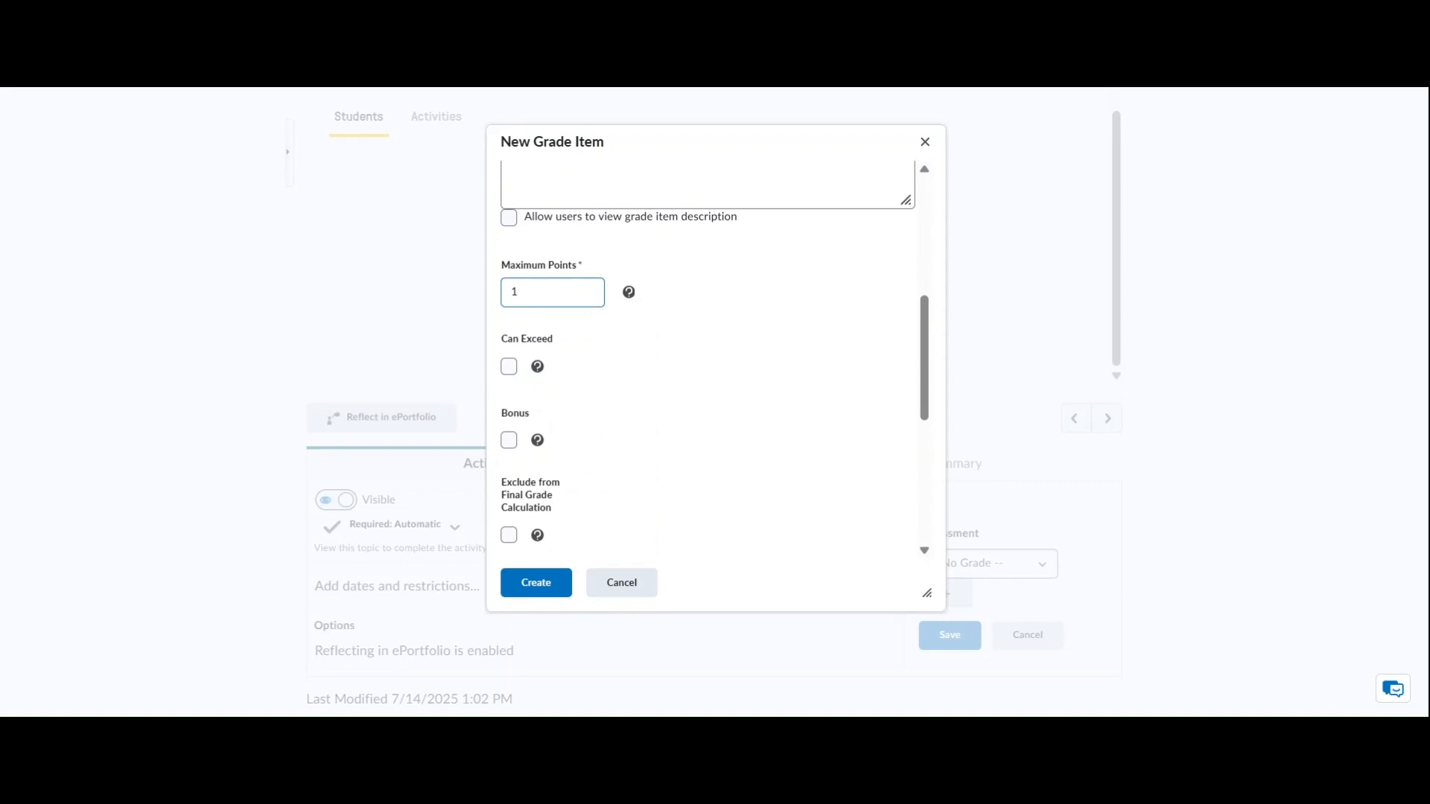
text(2)
scroll(566, 503, down, 3)
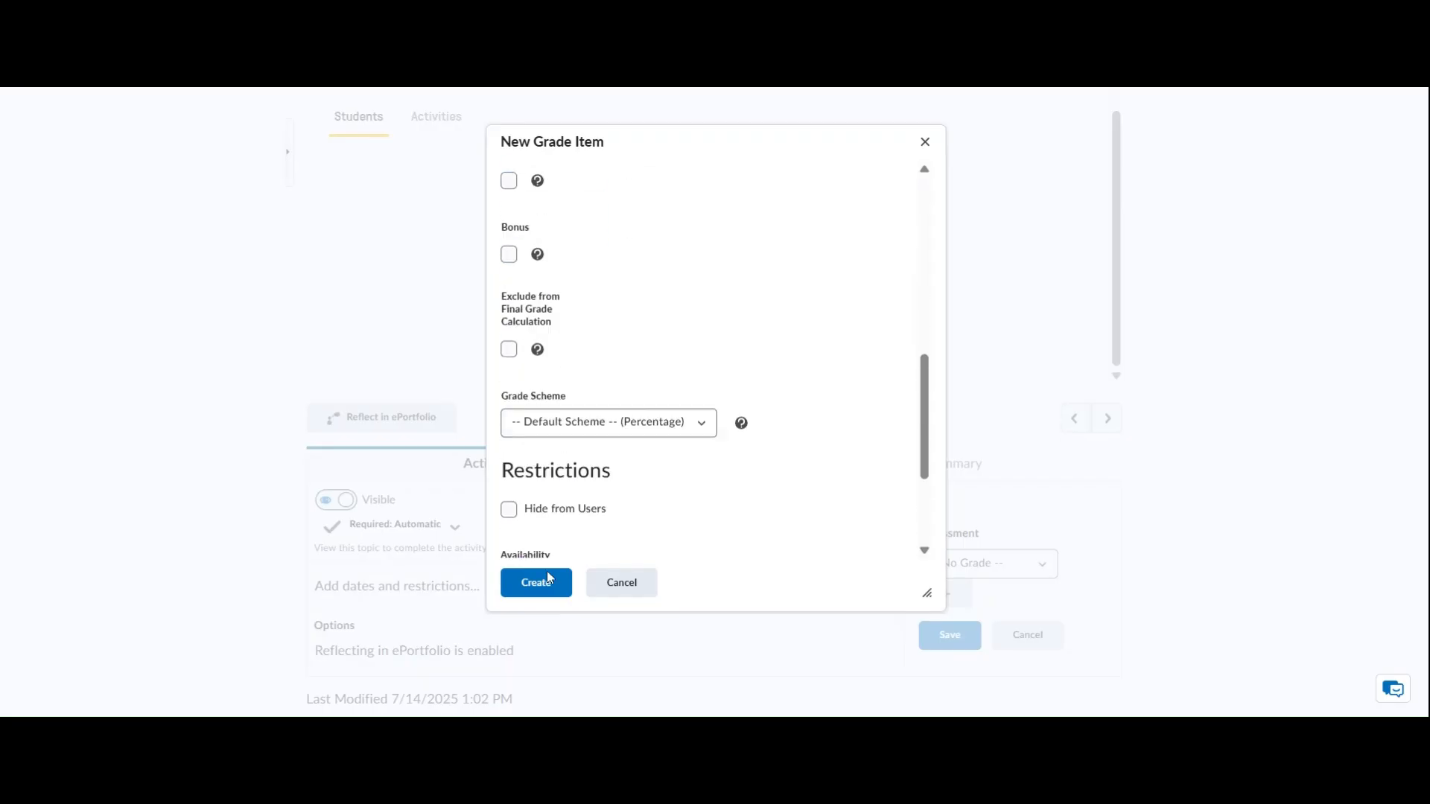
click(550, 589)
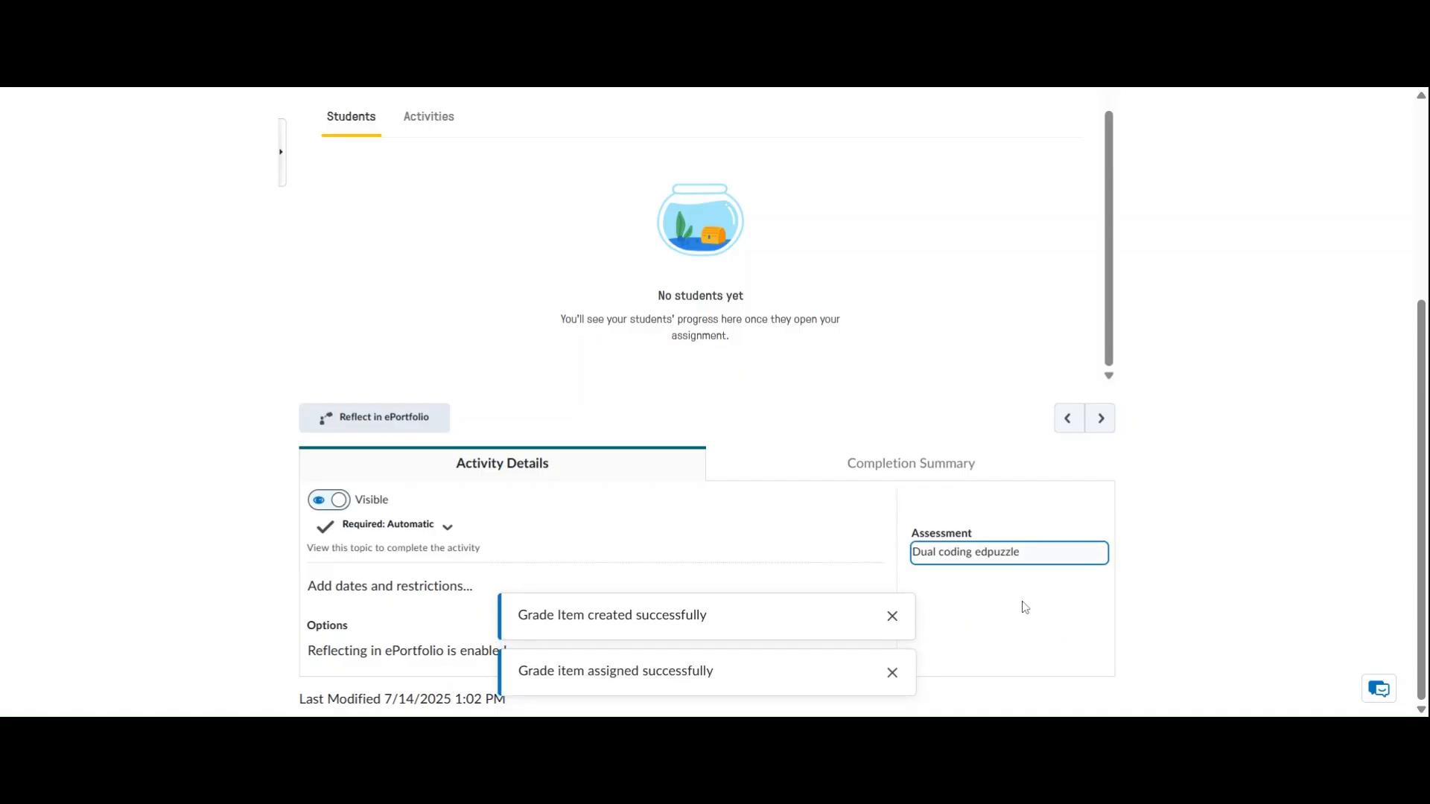
Check the Dual coding edpuzzle item in the course's Manage Grades list and return to the course content
scroll(763, 357, up, 6)
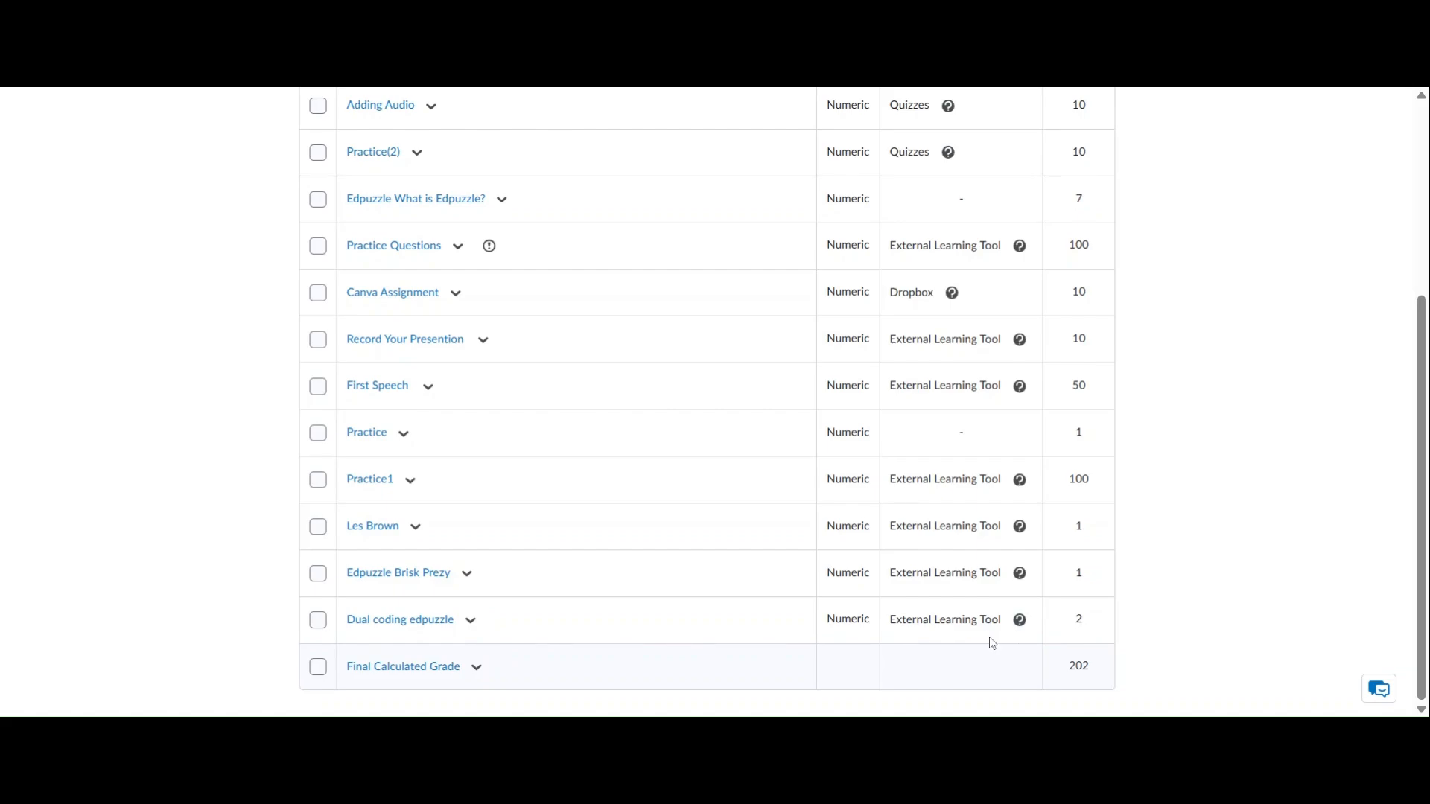
scroll(762, 633, up, 5)
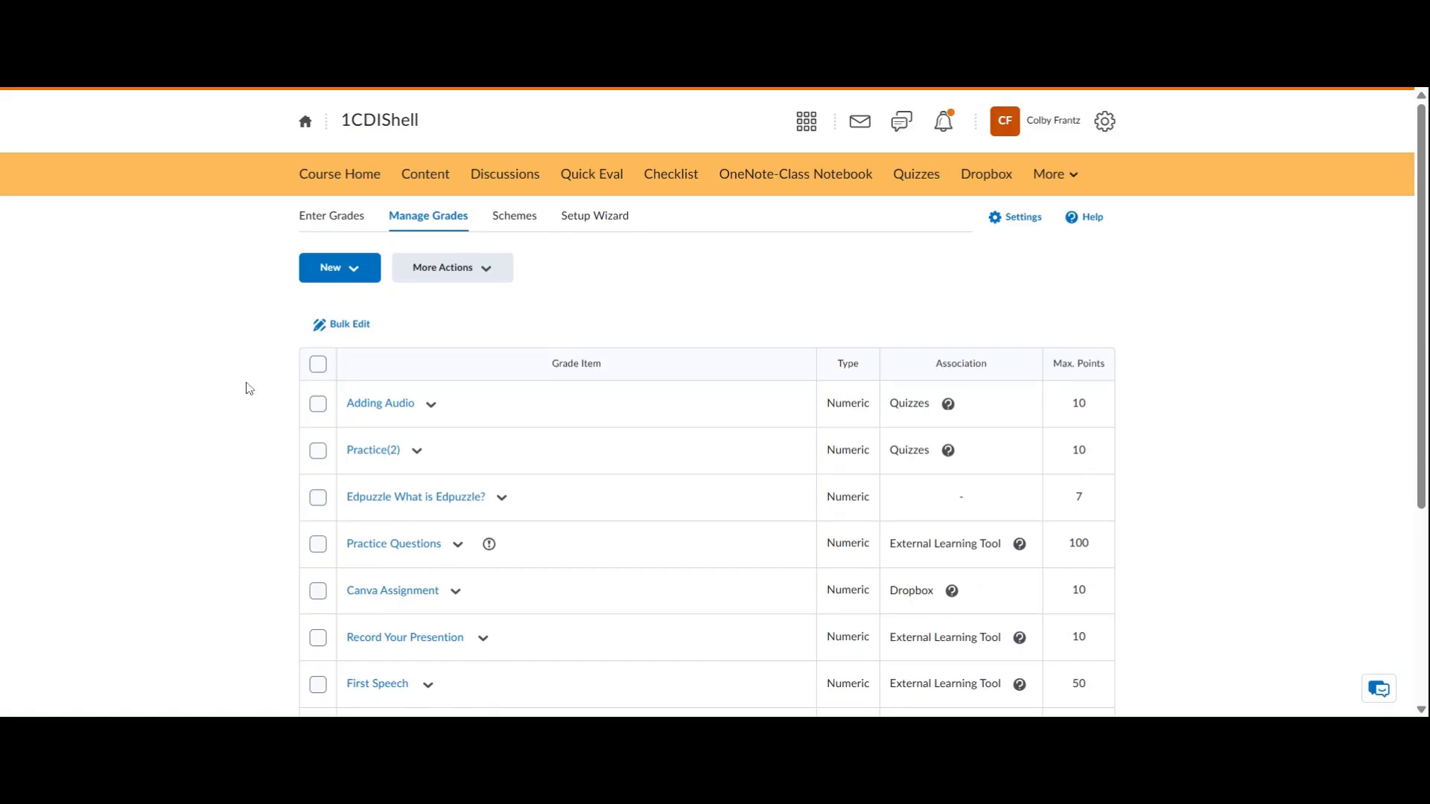
click(411, 179)
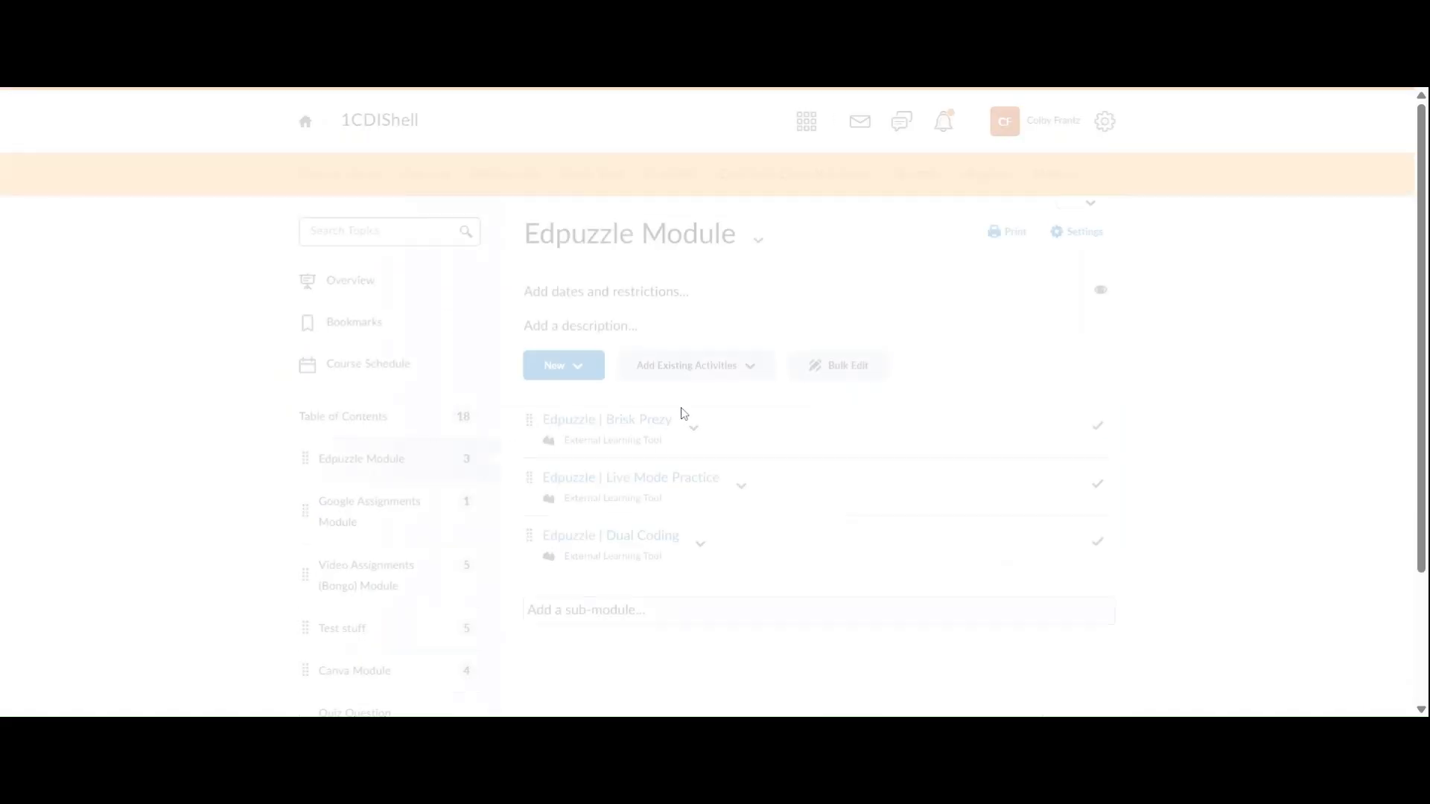
Open the Edpuzzle | Brisk Prezy activity and view the test student's answer to the "What is Brisk?" question
click(604, 421)
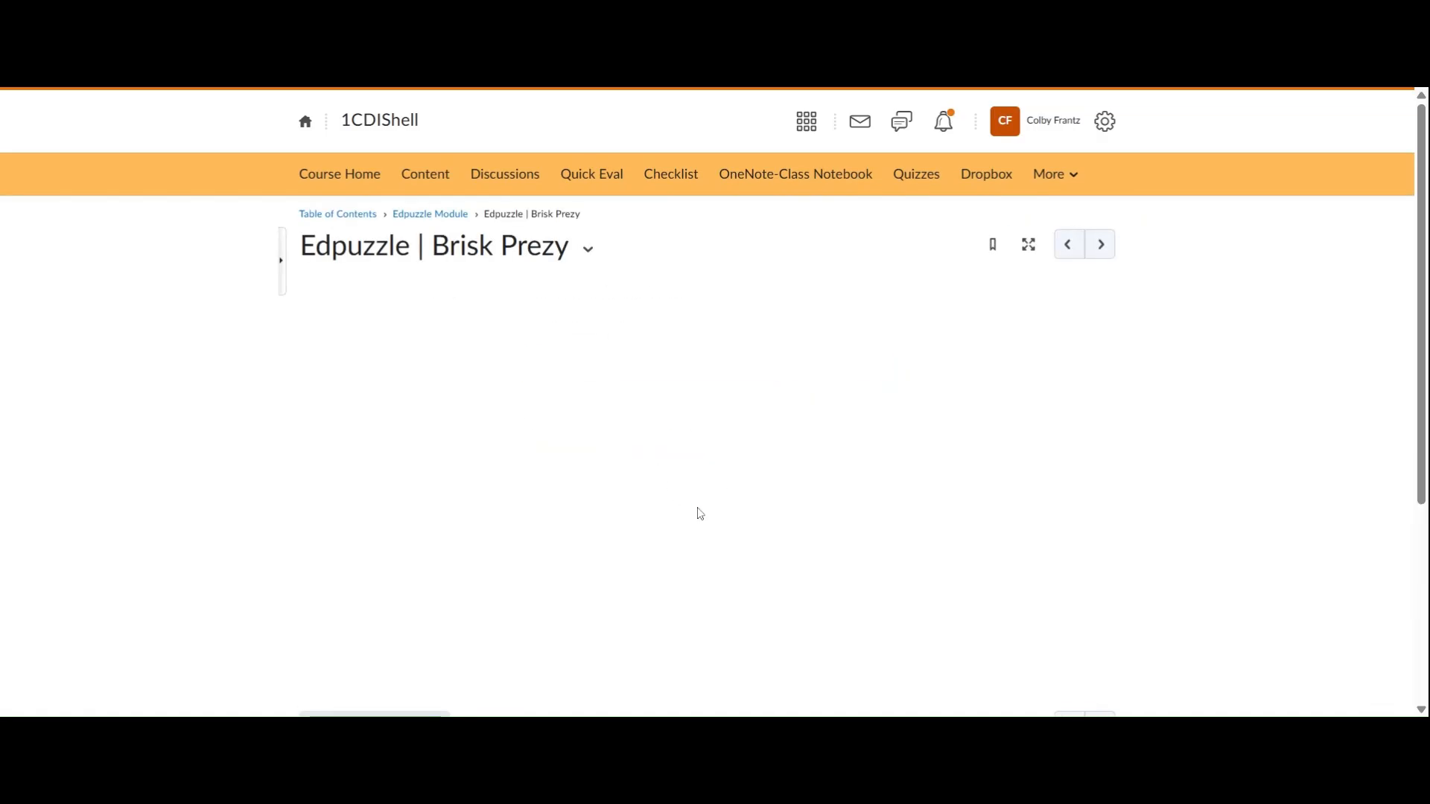
scroll(697, 512, down, 5)
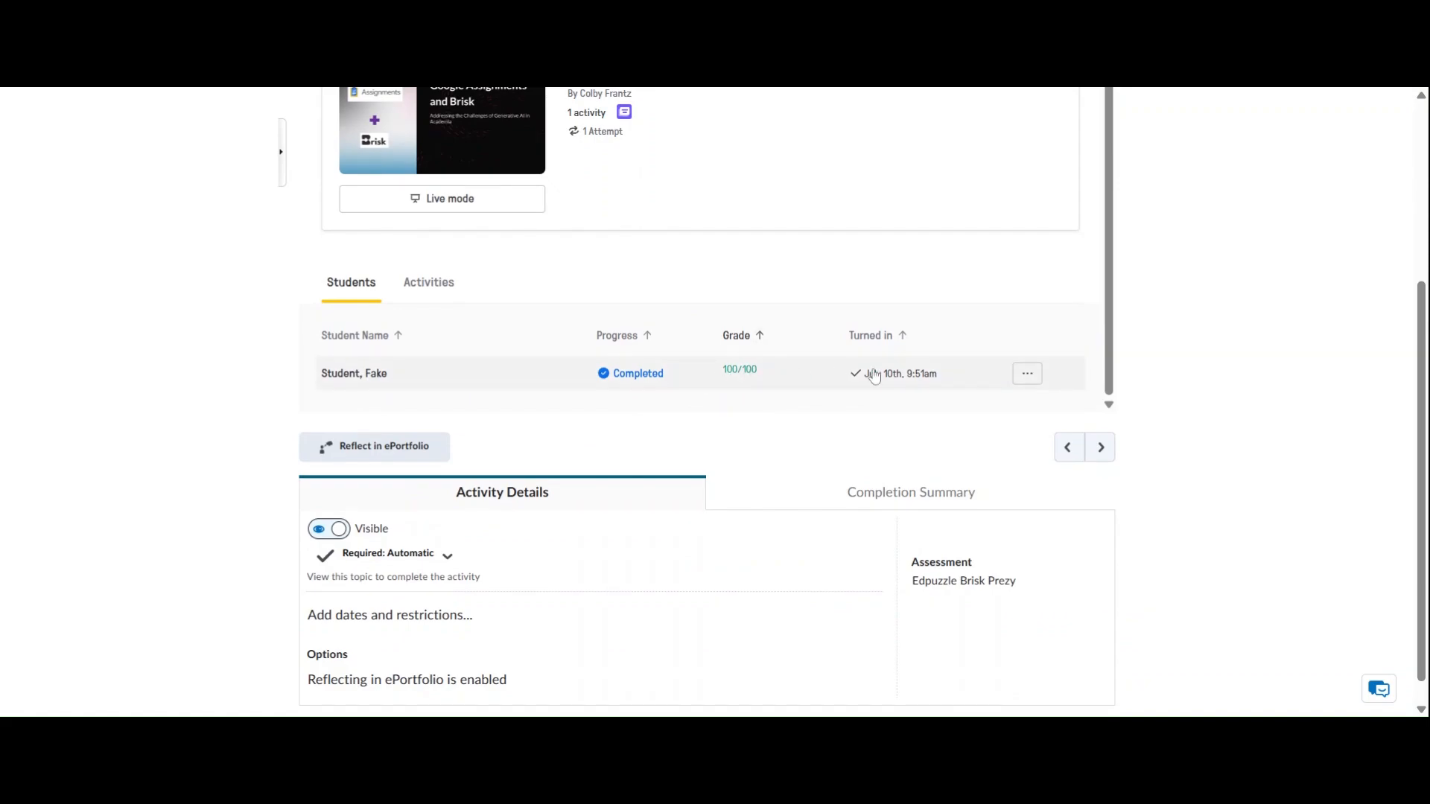
click(1024, 378)
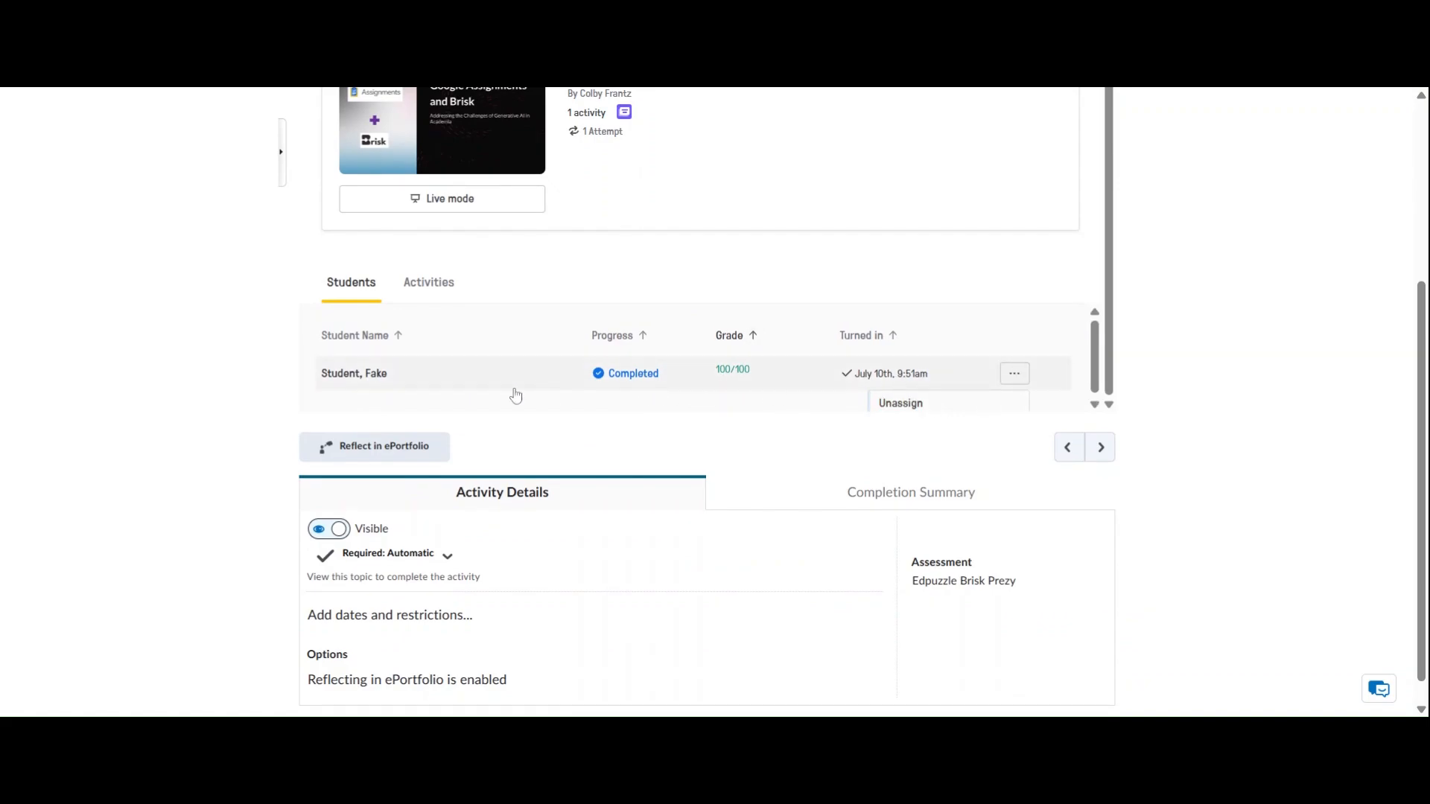
click(408, 376)
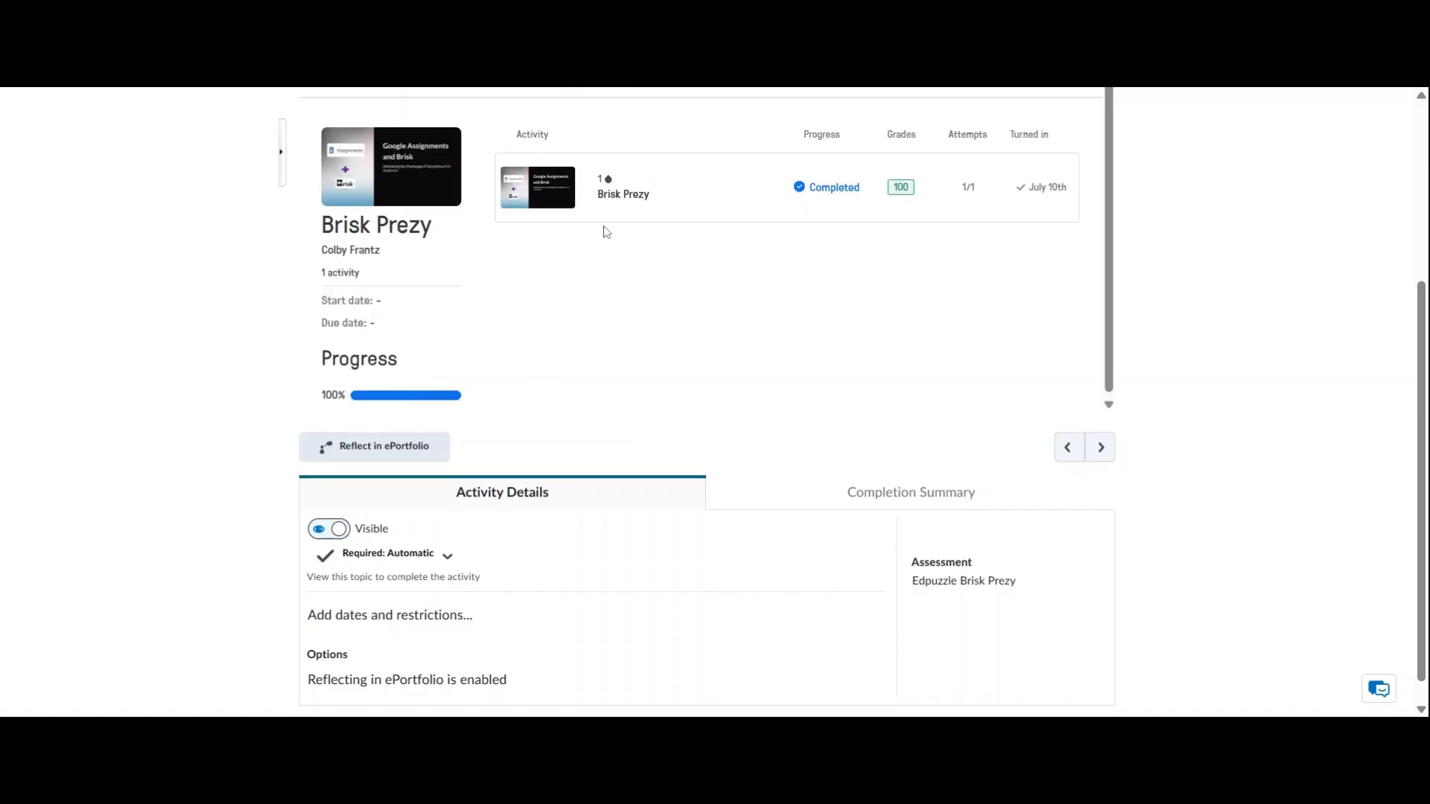
click(642, 191)
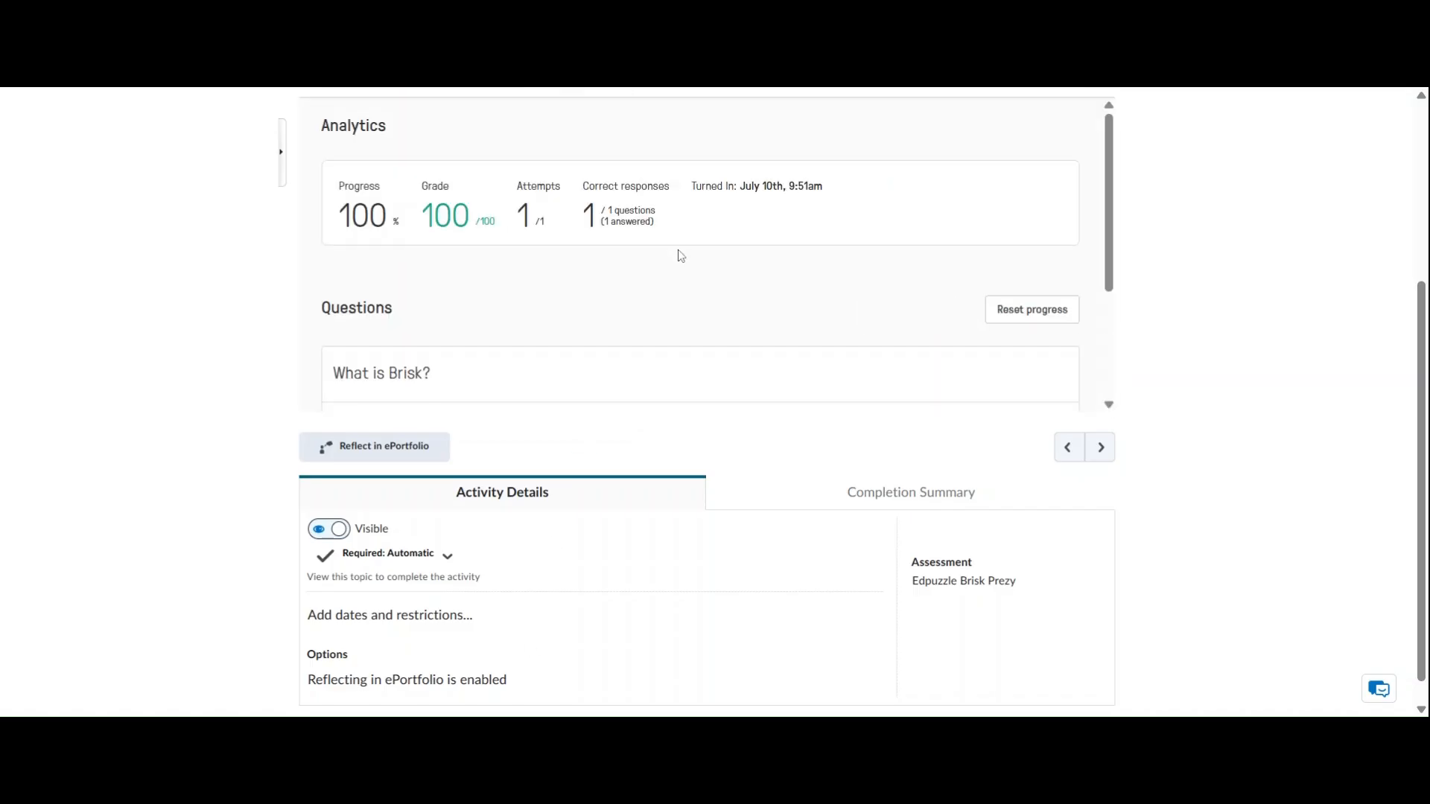
scroll(714, 307, down, 1)
scroll(713, 307, down, 1)
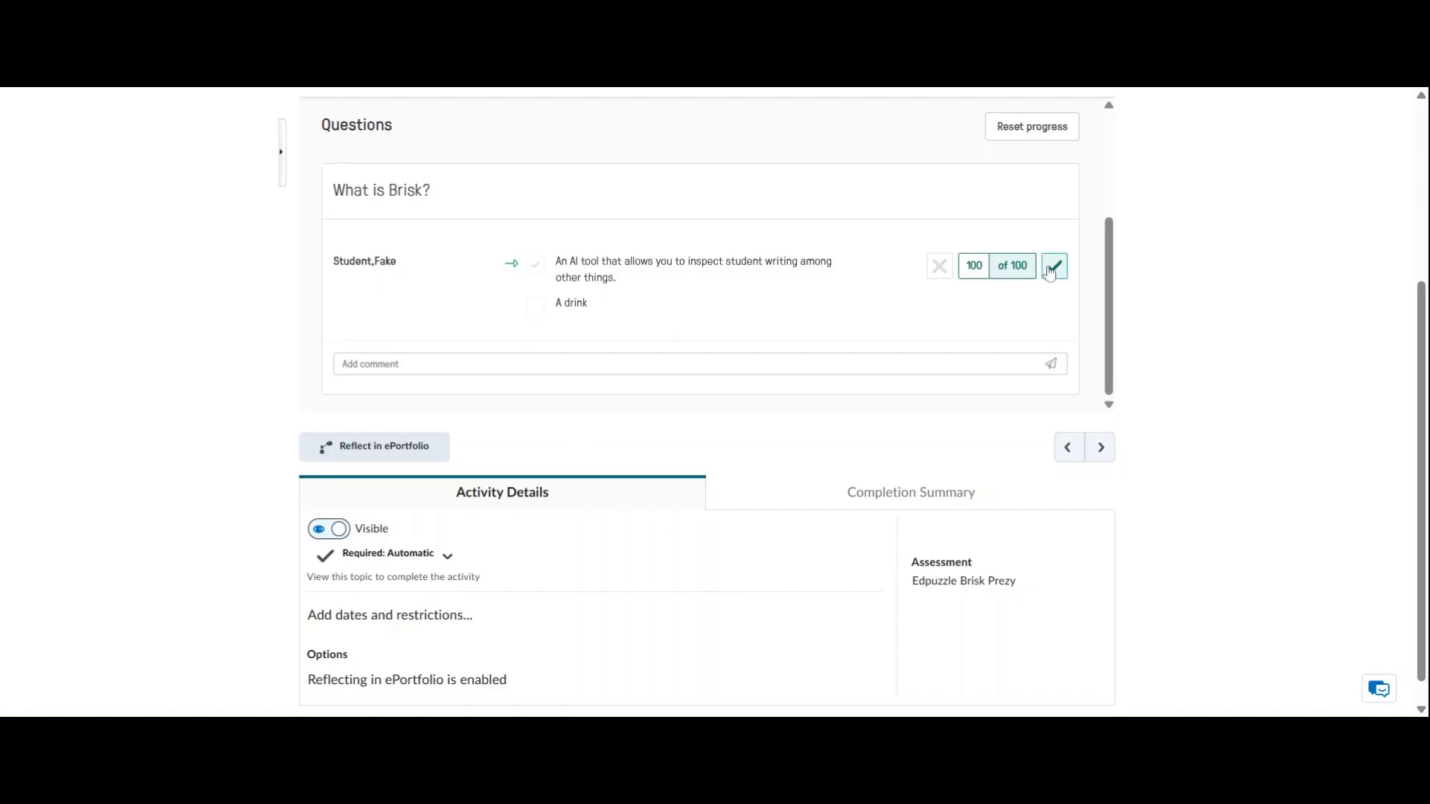
Set the test student's score for the "What is Brisk?" question to 50 of 100
click(981, 266)
key(BackSpace)
key(BackSpace)
key(BackSpace)
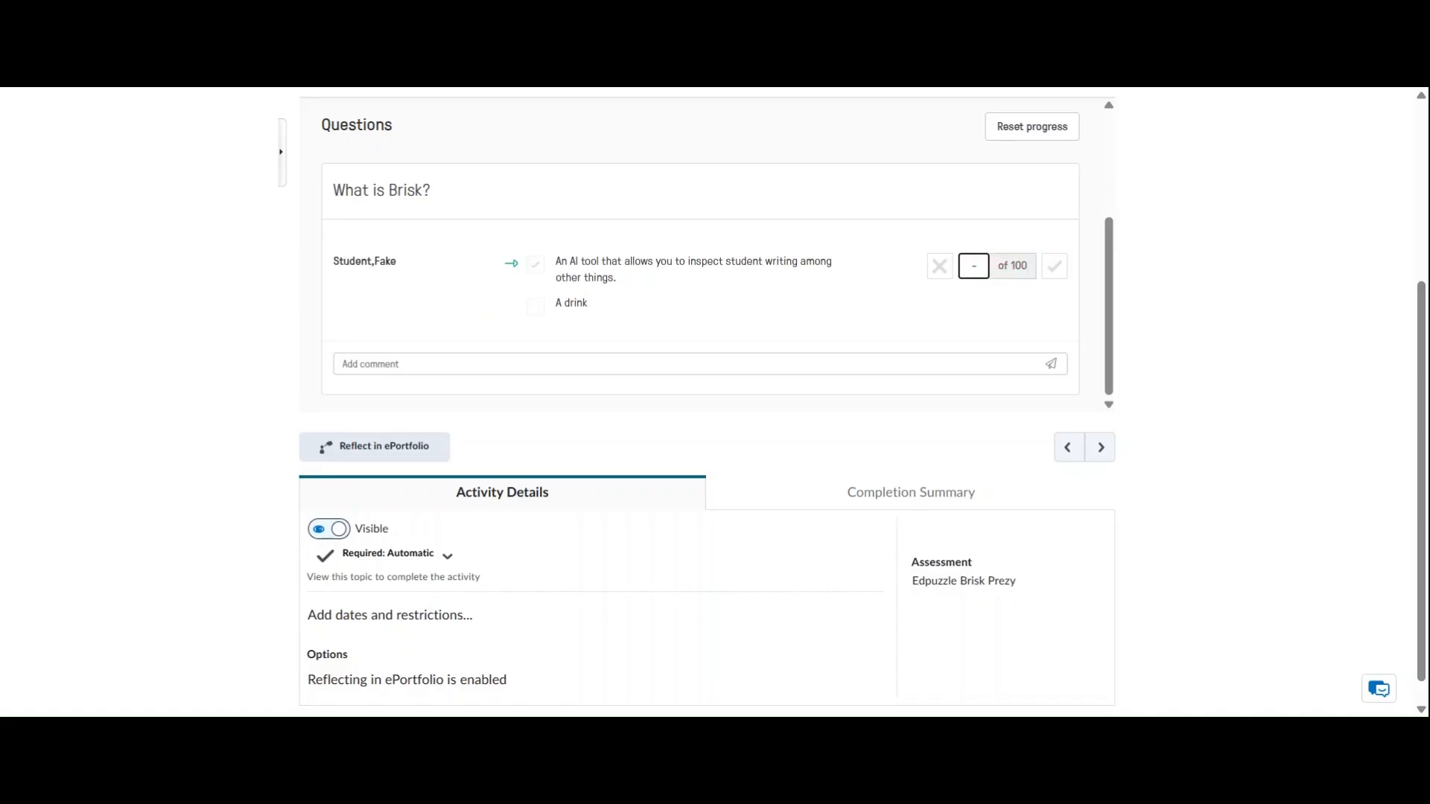
text(50)
click(1058, 276)
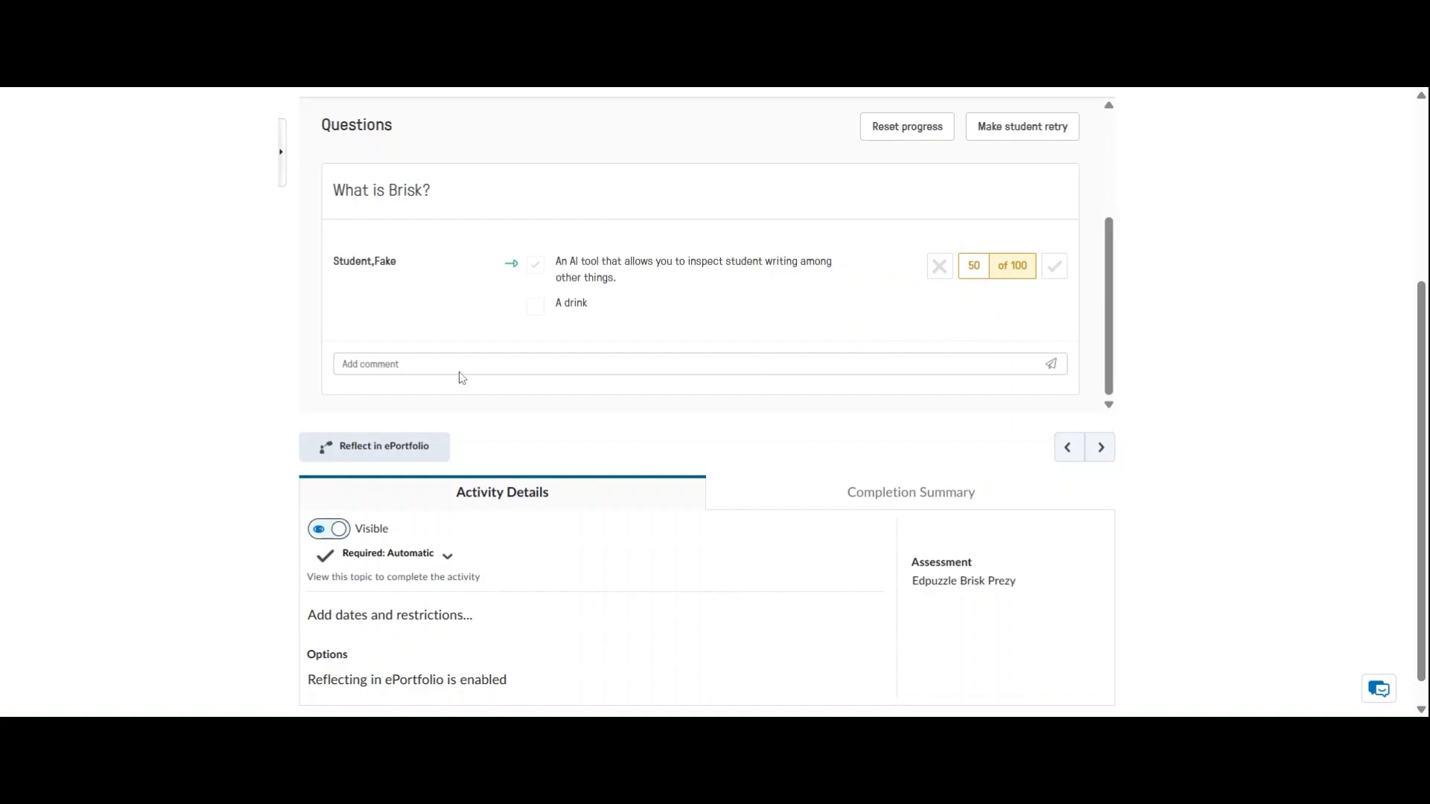
Look up the test student's synced grade on page 2 of the Brisk Prezy activity's completion summary
scroll(816, 486, down, 1)
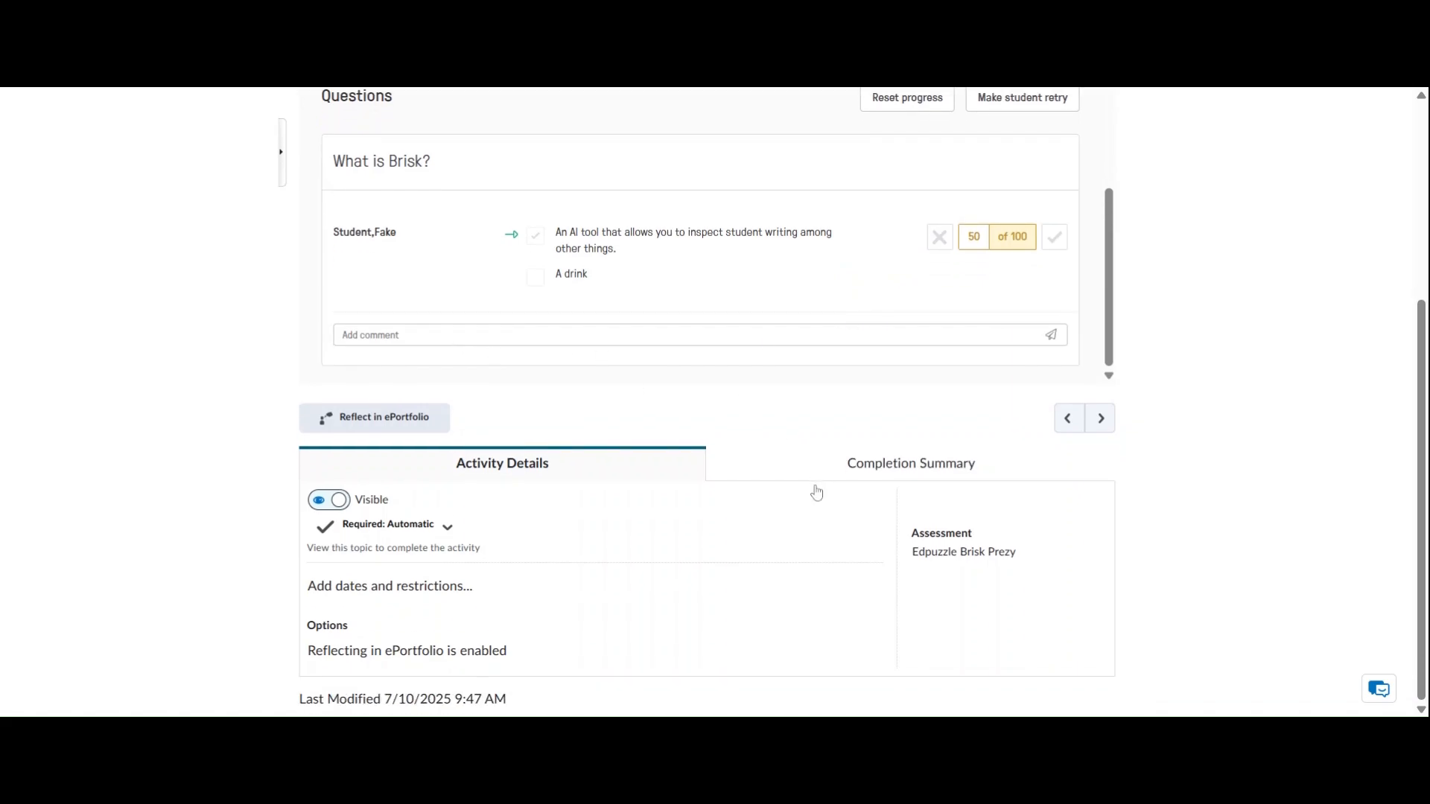
click(835, 467)
scroll(855, 510, down, 6)
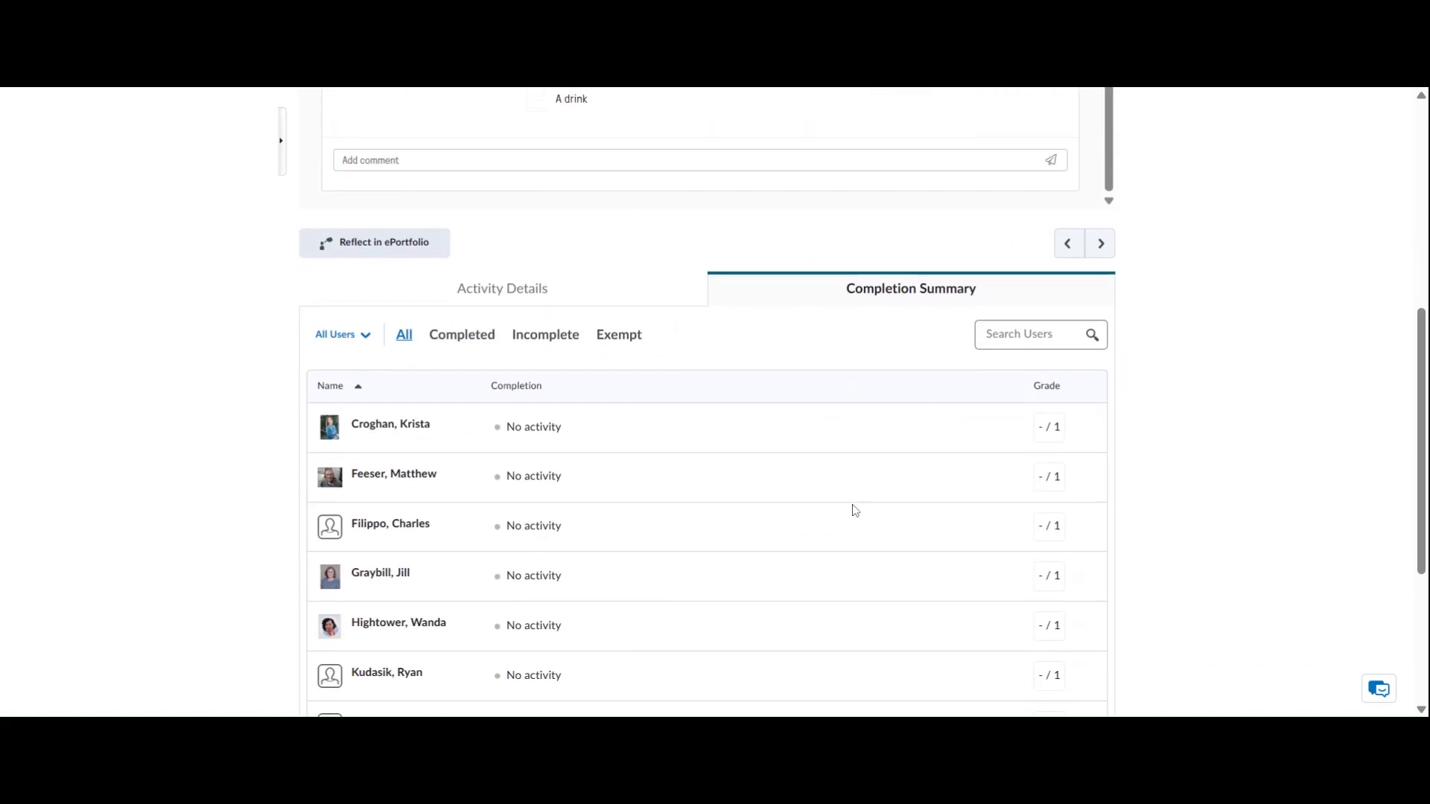
scroll(855, 510, up, 3)
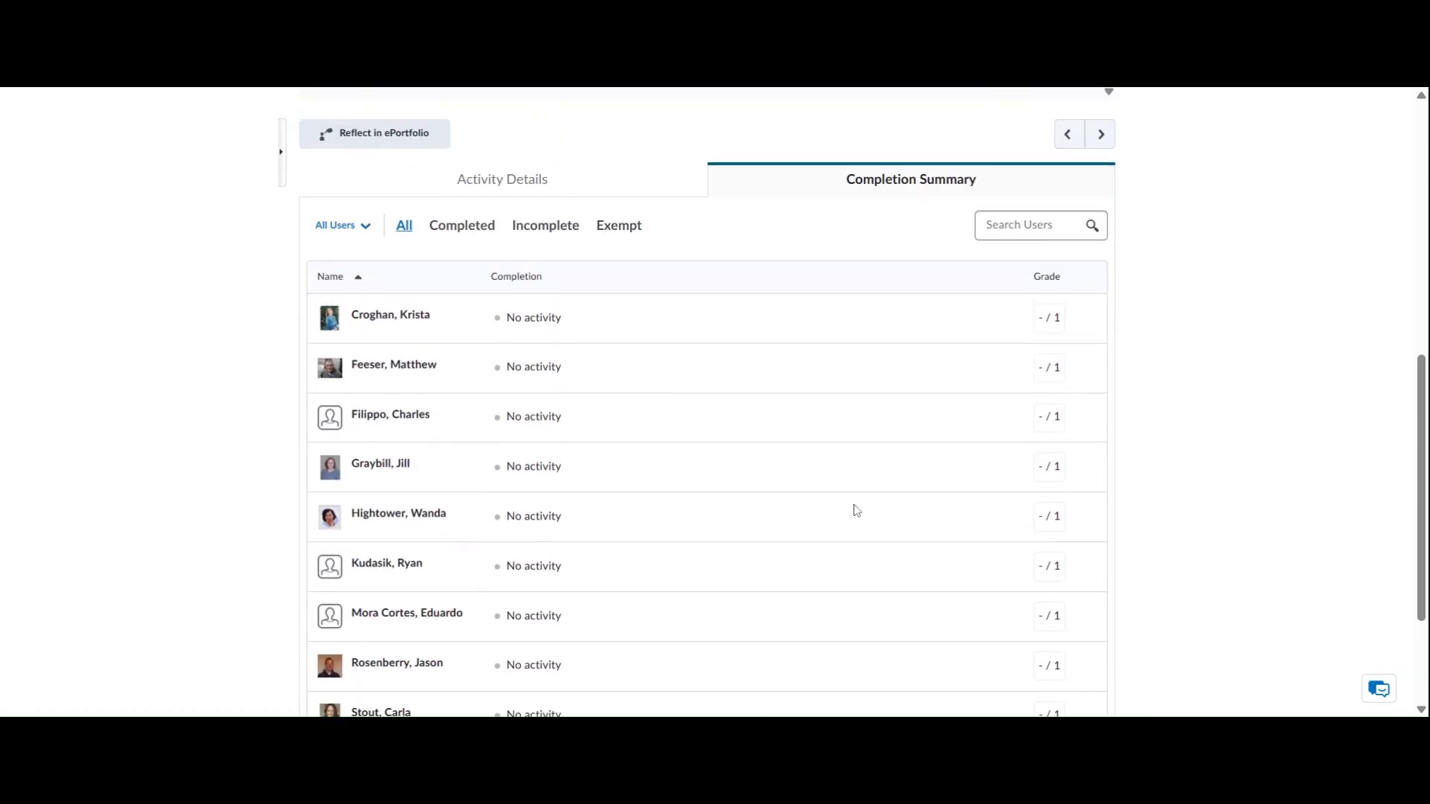
scroll(853, 507, down, 3)
click(705, 635)
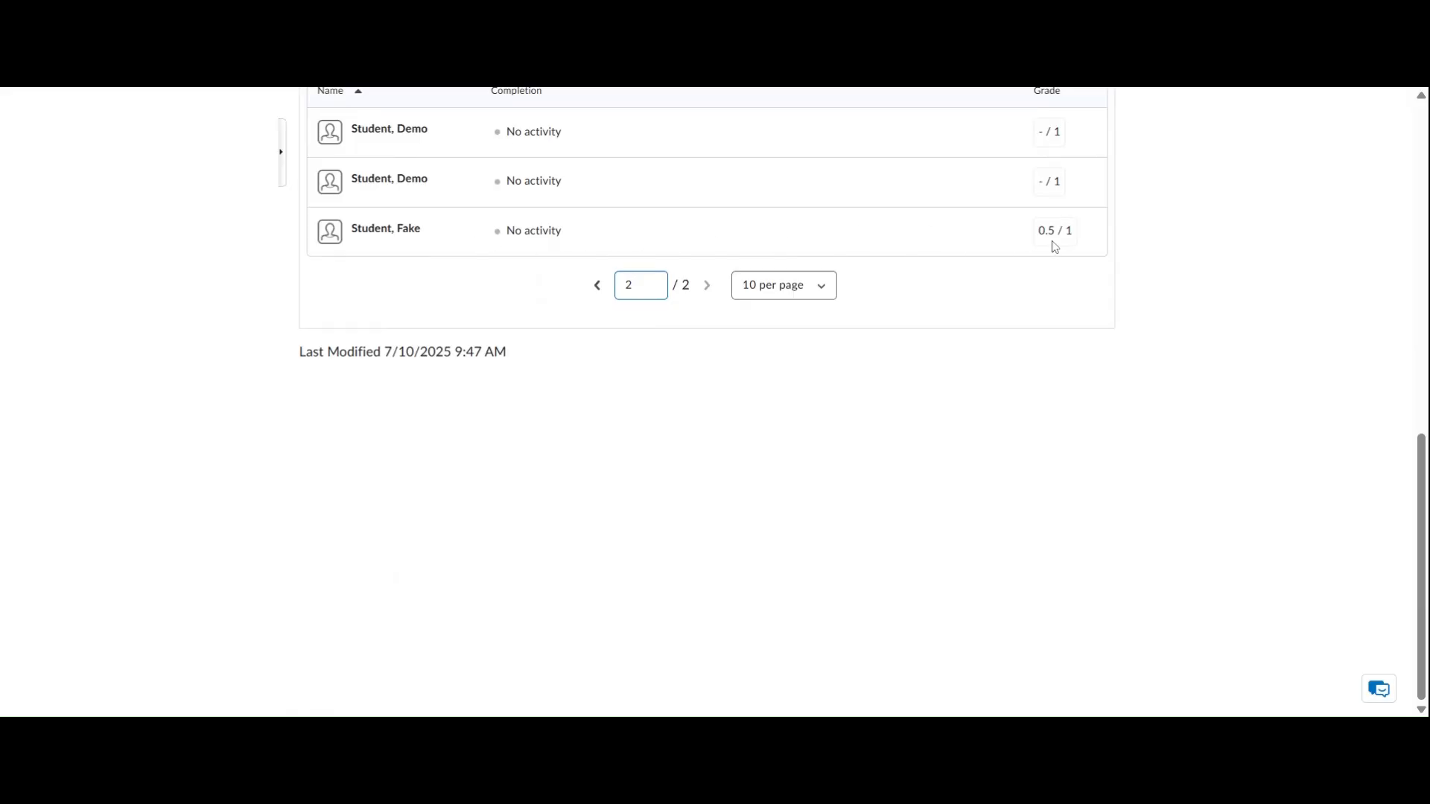
Switch the Brisk Prezy activity back to its activity details and return to the Edpuzzle Module
scroll(1042, 298, up, 6)
scroll(980, 490, up, 1)
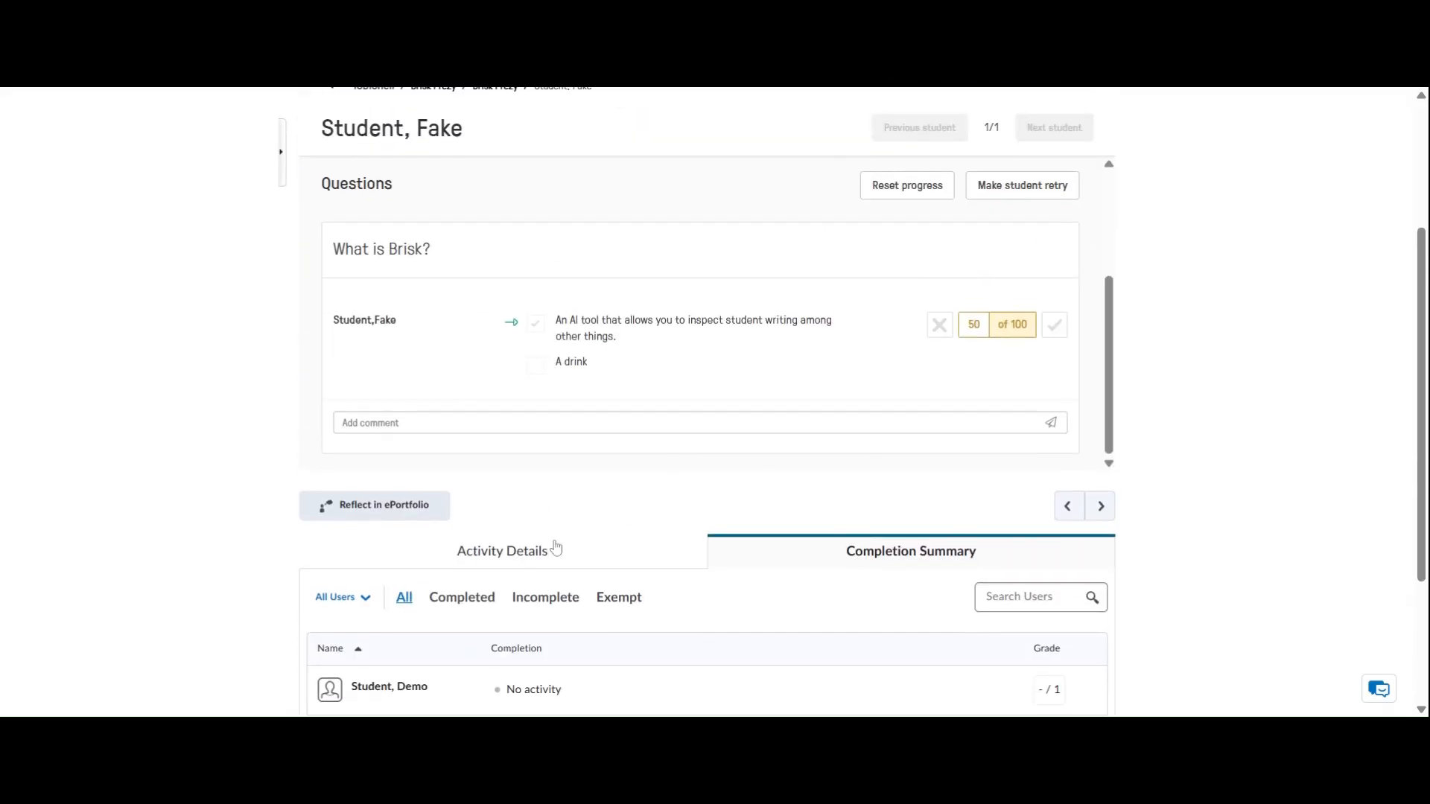
click(539, 551)
scroll(740, 498, up, 3)
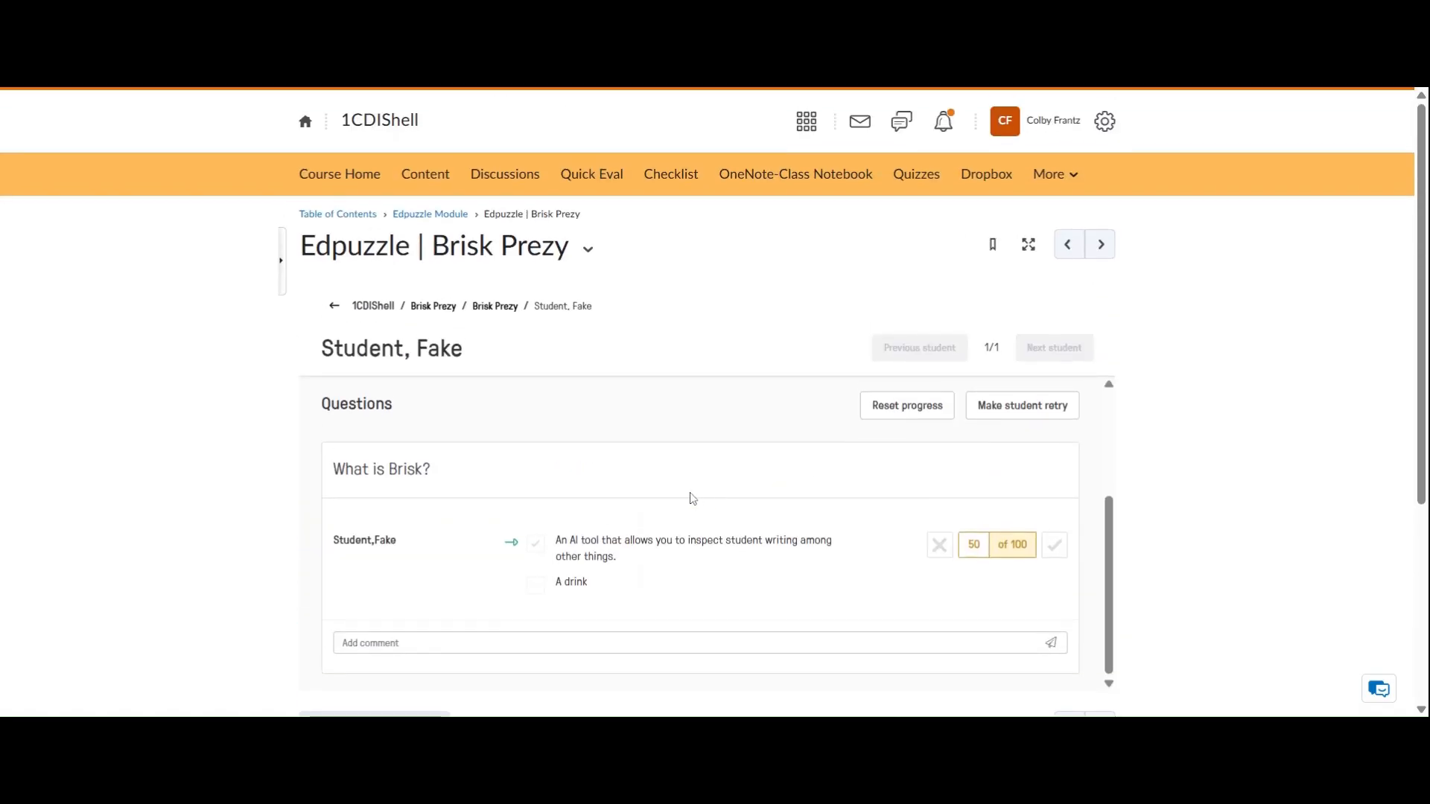
click(447, 217)
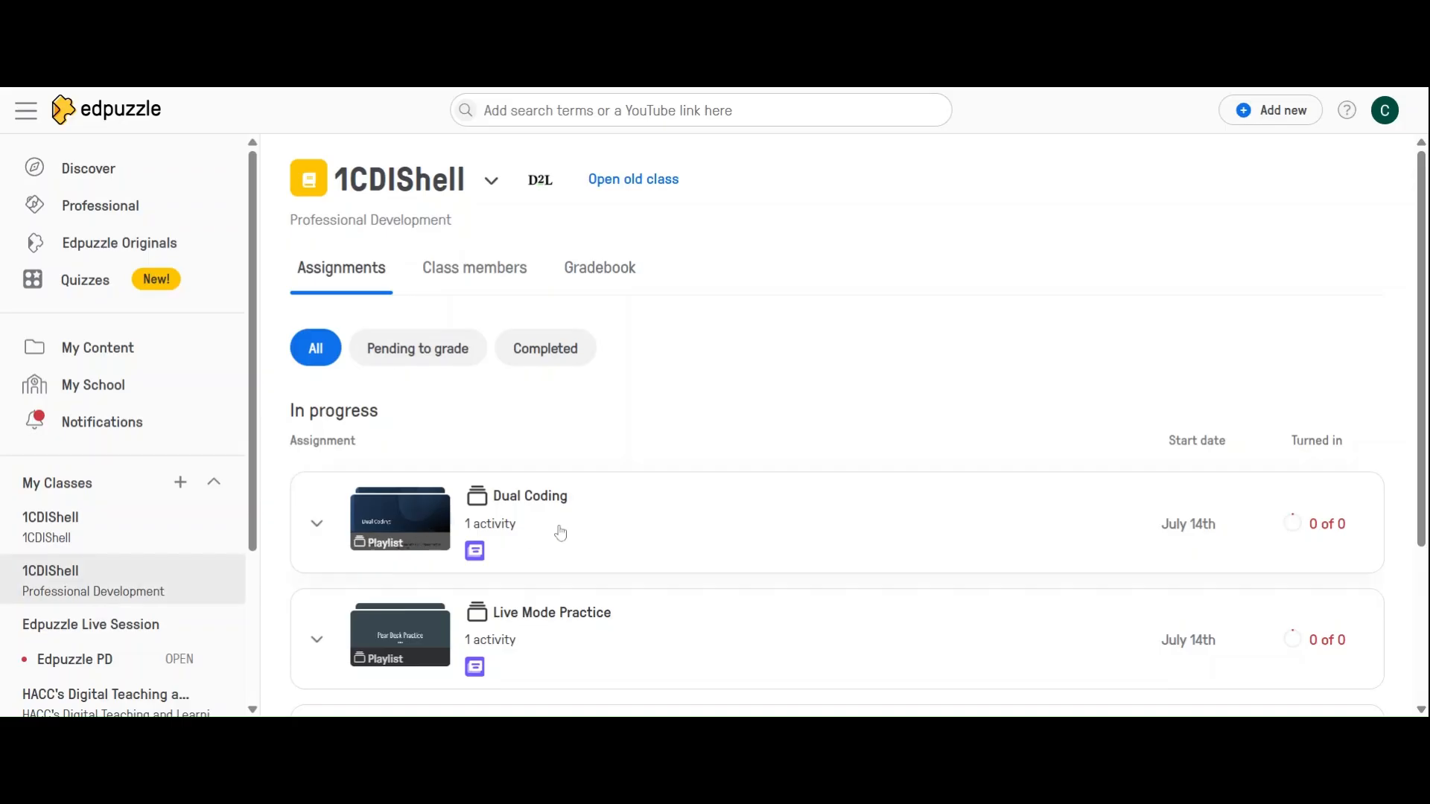
In Edpuzzle, open the Dual Coding assignment of the 1CDIShell class and launch Live Mode up to the student waiting screen
scroll(557, 528, down, 3)
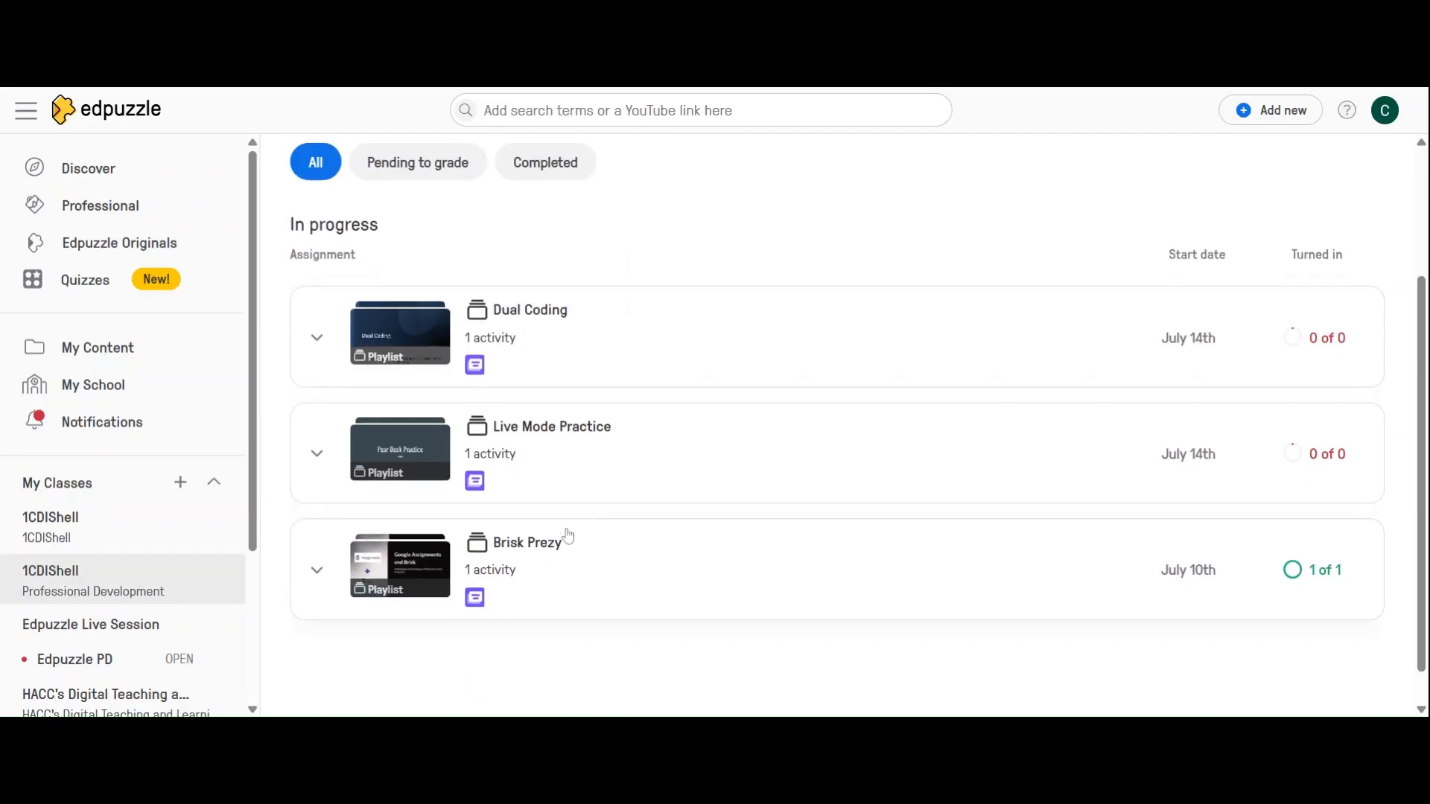
click(560, 336)
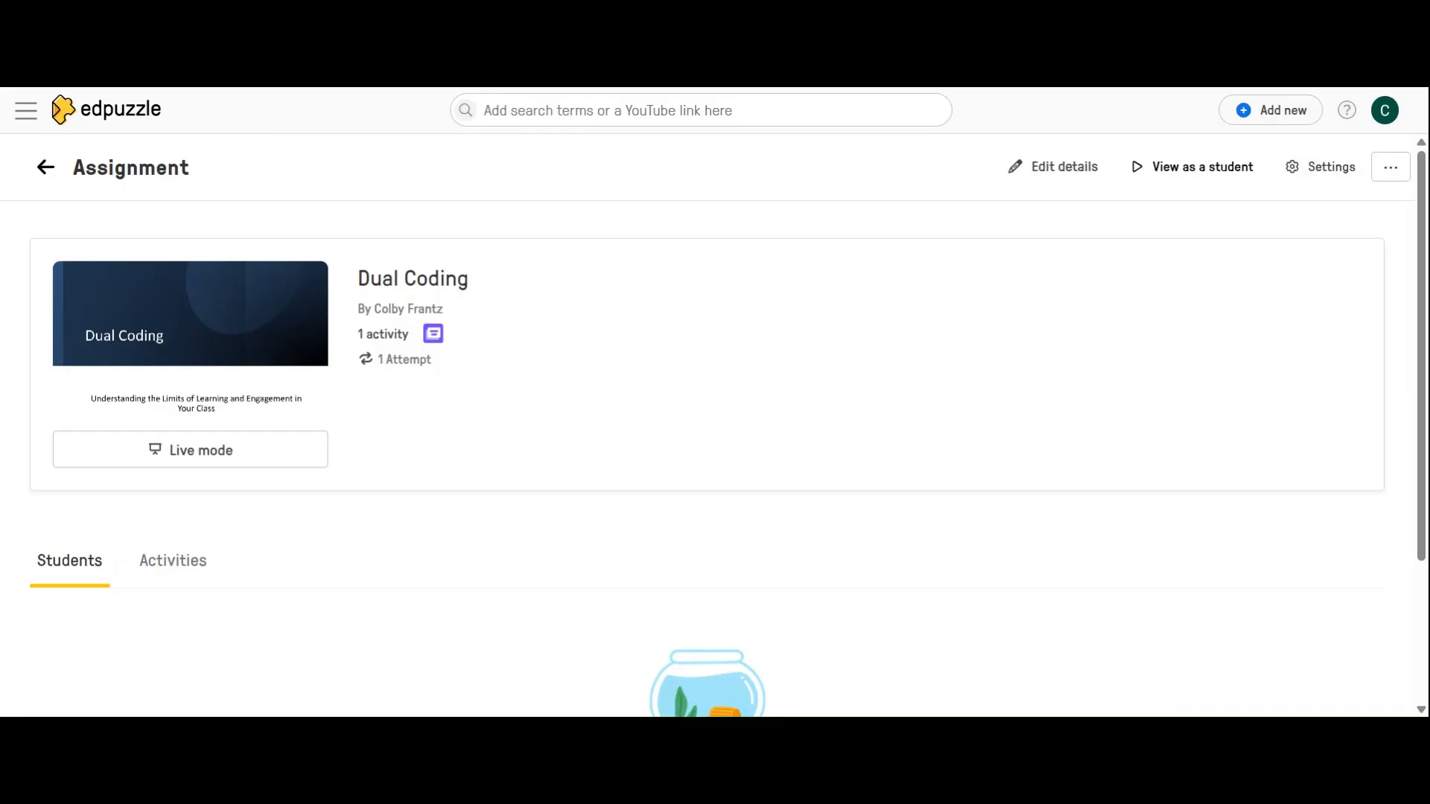
click(212, 462)
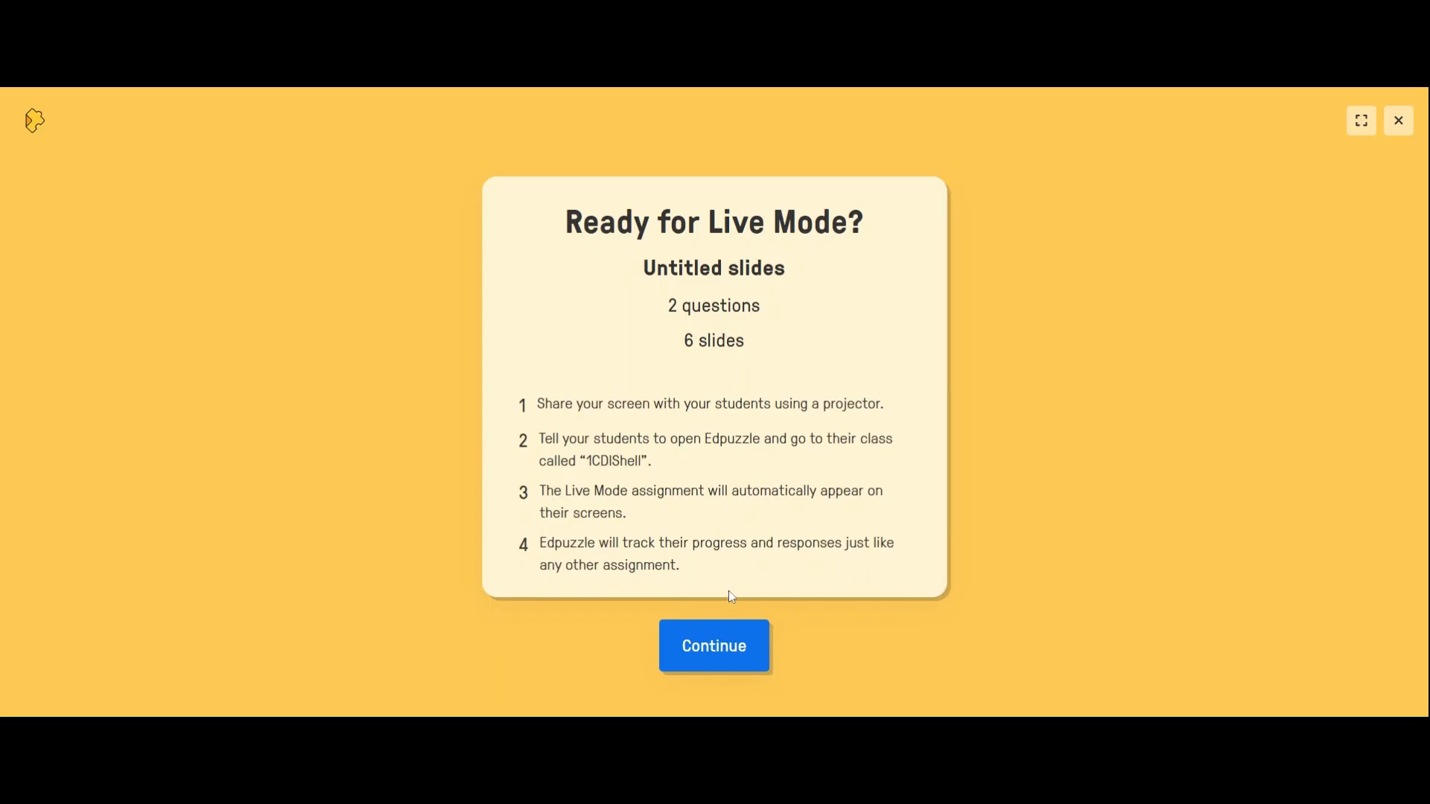
click(727, 646)
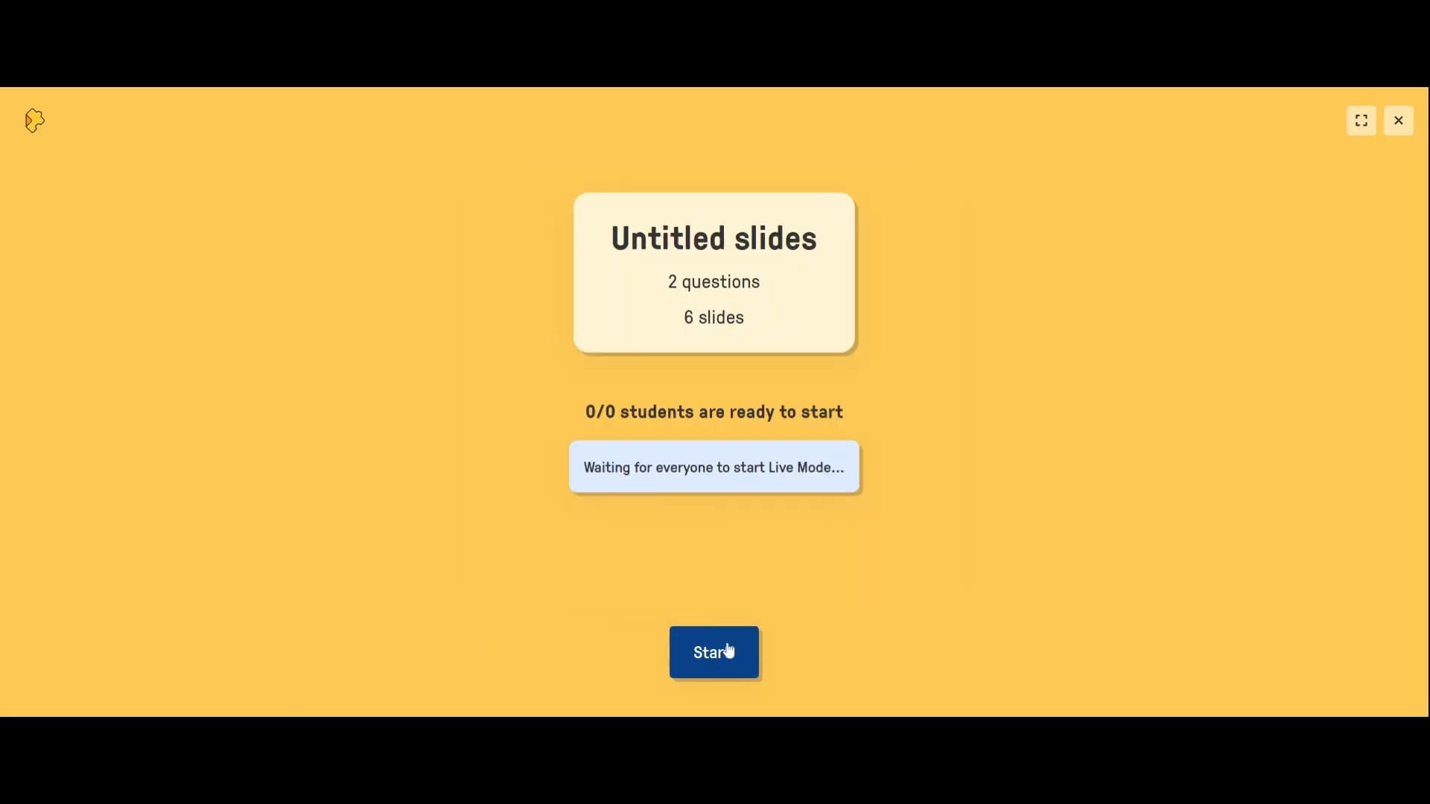